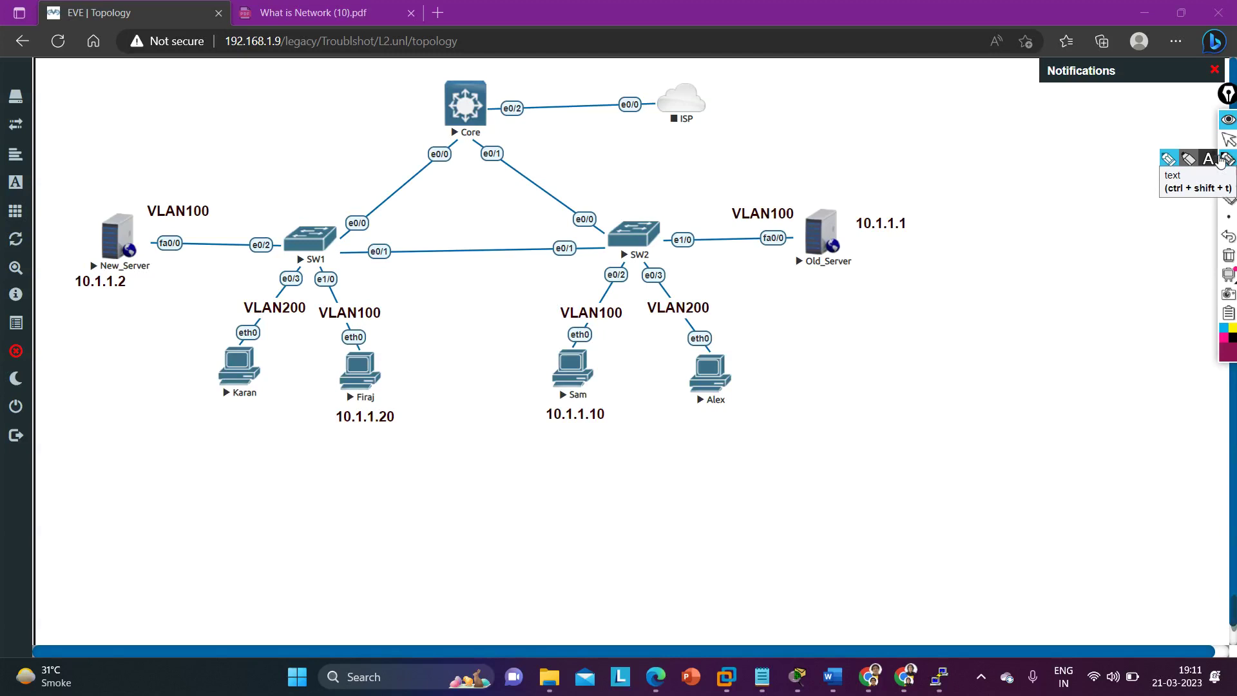
Handwrite 'xyz' in ink at the top-left of the topology canvas and underline it
click(1224, 159)
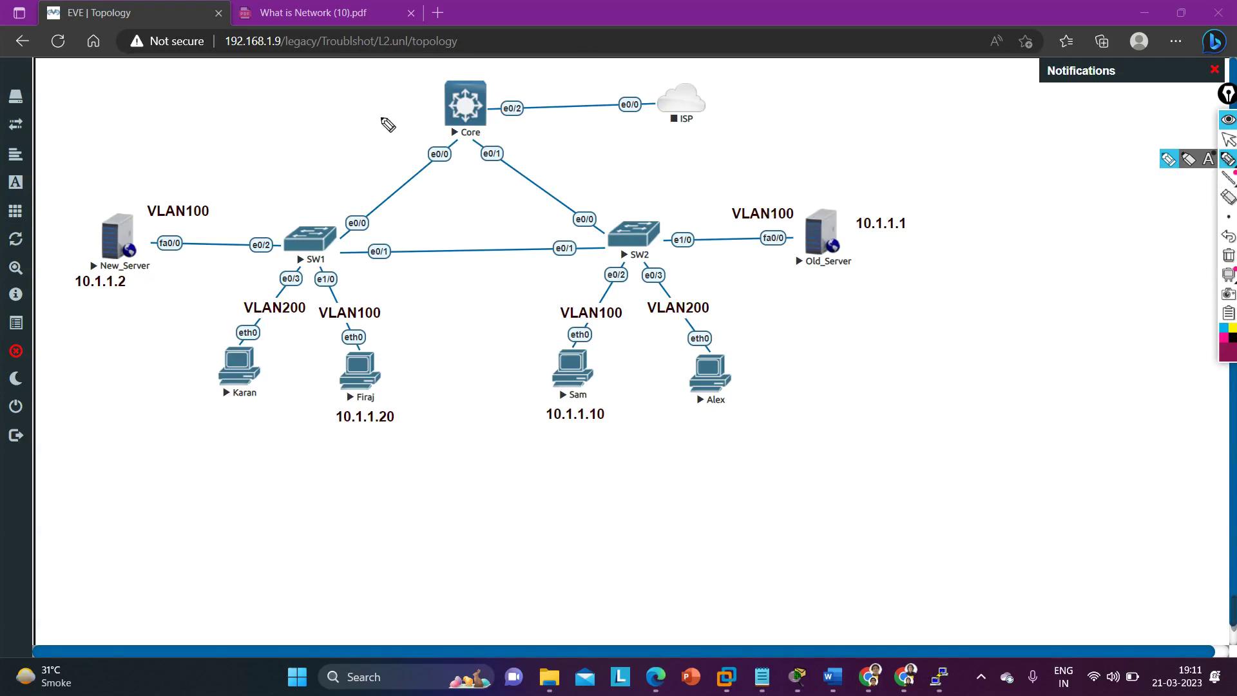
drag(79, 95, 102, 117)
mouse_move(100, 94)
mouse_down()
mouse_move(84, 118)
mouse_move(113, 121)
mouse_up()
mouse_move(120, 92)
mouse_down()
mouse_move(117, 121)
mouse_move(129, 89)
mouse_move(154, 100)
mouse_up()
mouse_move(71, 137)
mouse_down()
mouse_move(139, 121)
mouse_move(76, 138)
mouse_up()
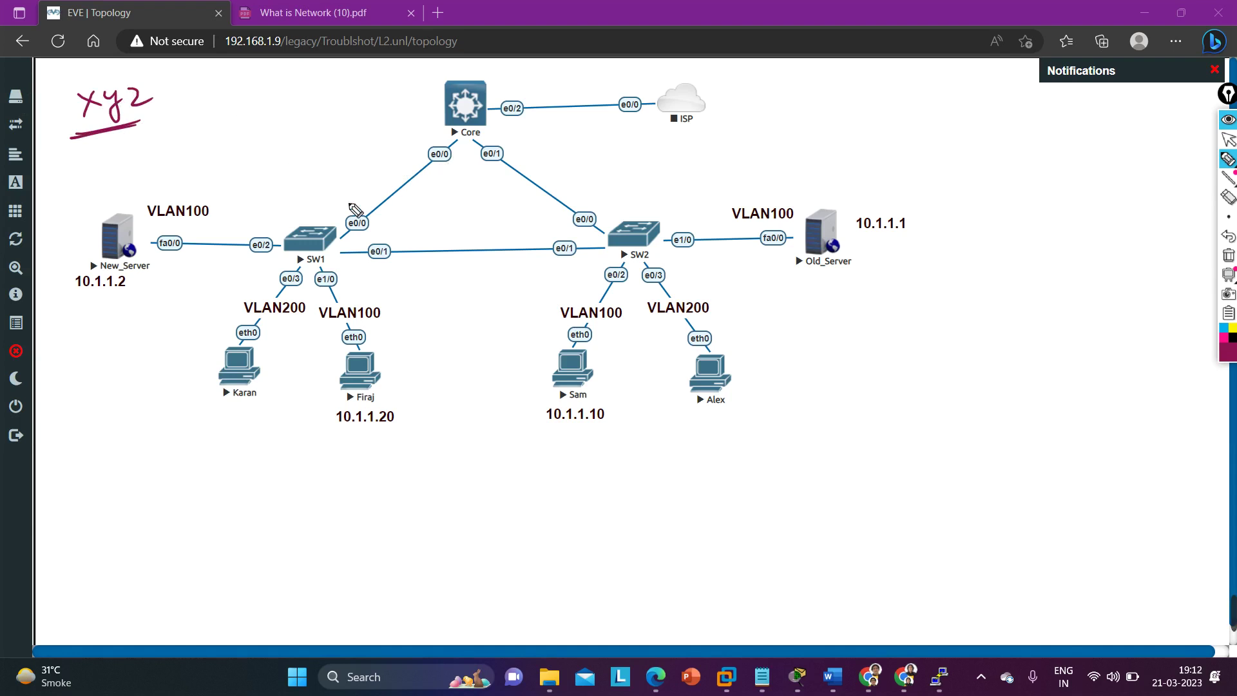
Underline the Karan, Old_Server and New_Server labels in ink
drag(220, 408, 261, 404)
drag(798, 276, 860, 275)
drag(102, 273, 137, 273)
drag(857, 273, 799, 275)
drag(101, 275, 147, 274)
Sketch ink paths from Karan to Alex and from Sam to both servers, then clear all ink
mouse_move(204, 385)
mouse_down()
mouse_move(201, 428)
mouse_move(730, 450)
mouse_move(735, 382)
mouse_up()
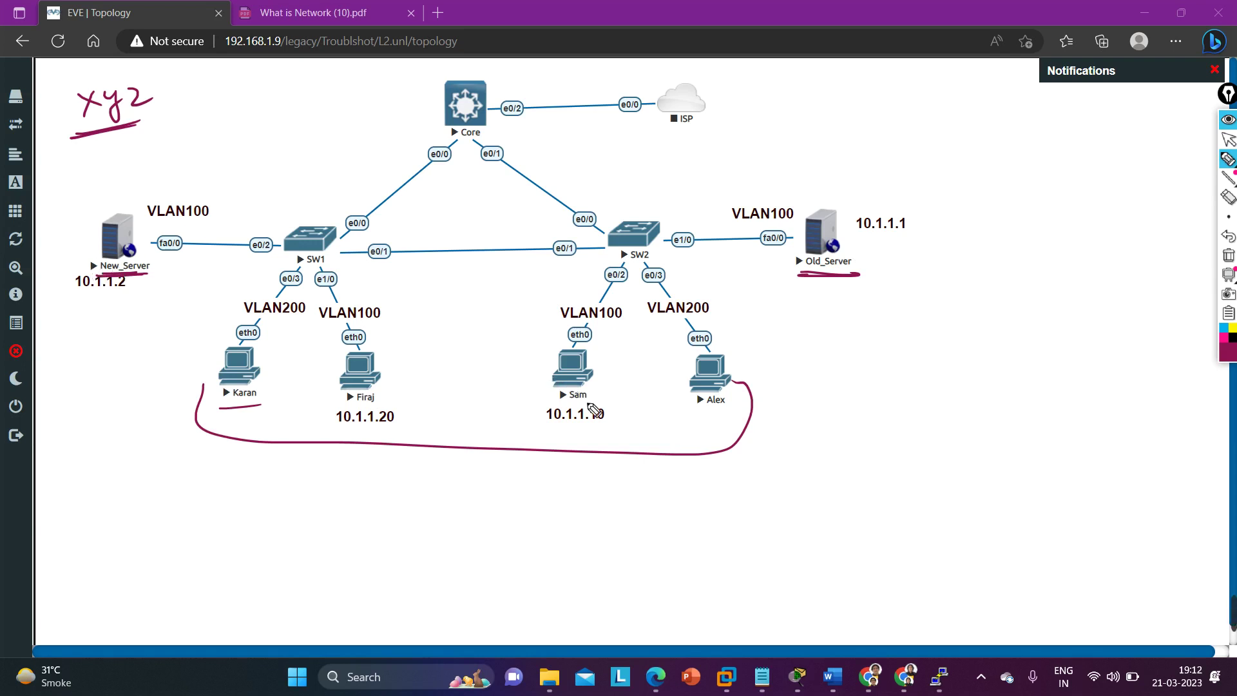
drag(544, 428, 610, 426)
drag(567, 480, 585, 455)
mouse_move(596, 435)
mouse_down()
mouse_move(600, 446)
mouse_move(749, 473)
mouse_move(817, 295)
mouse_move(830, 305)
mouse_up()
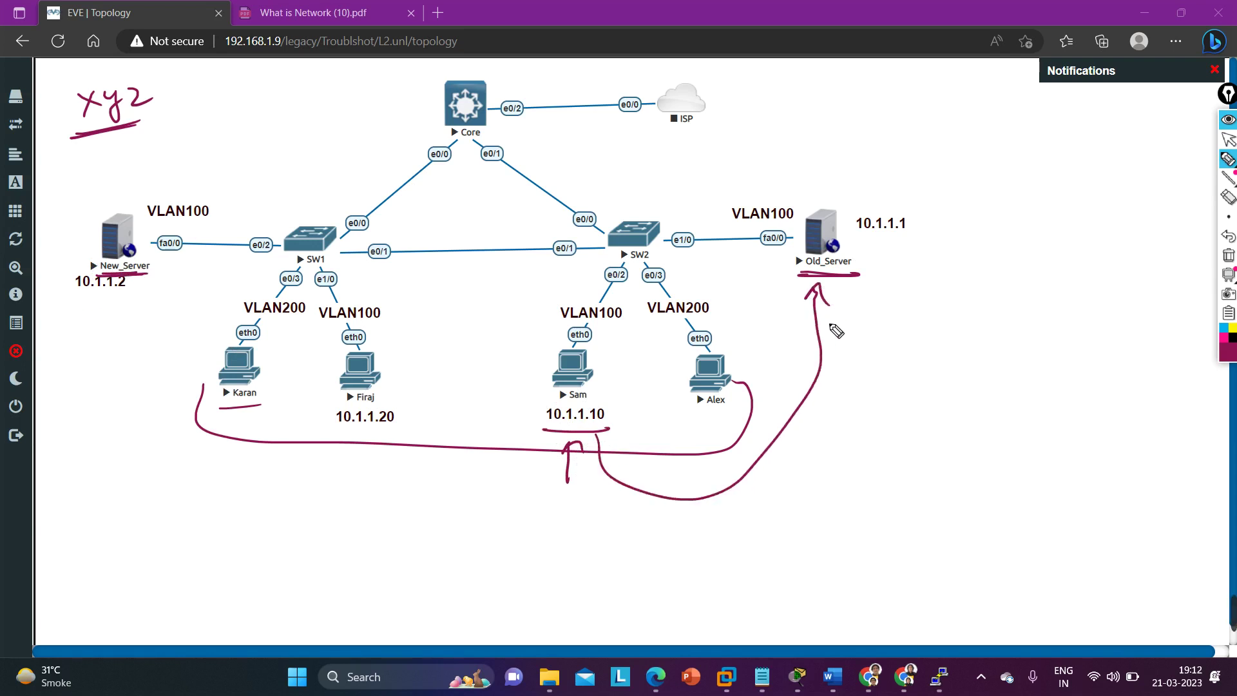
mouse_move(556, 433)
mouse_down()
mouse_move(434, 520)
mouse_move(240, 480)
mouse_move(154, 384)
mouse_move(143, 313)
mouse_up()
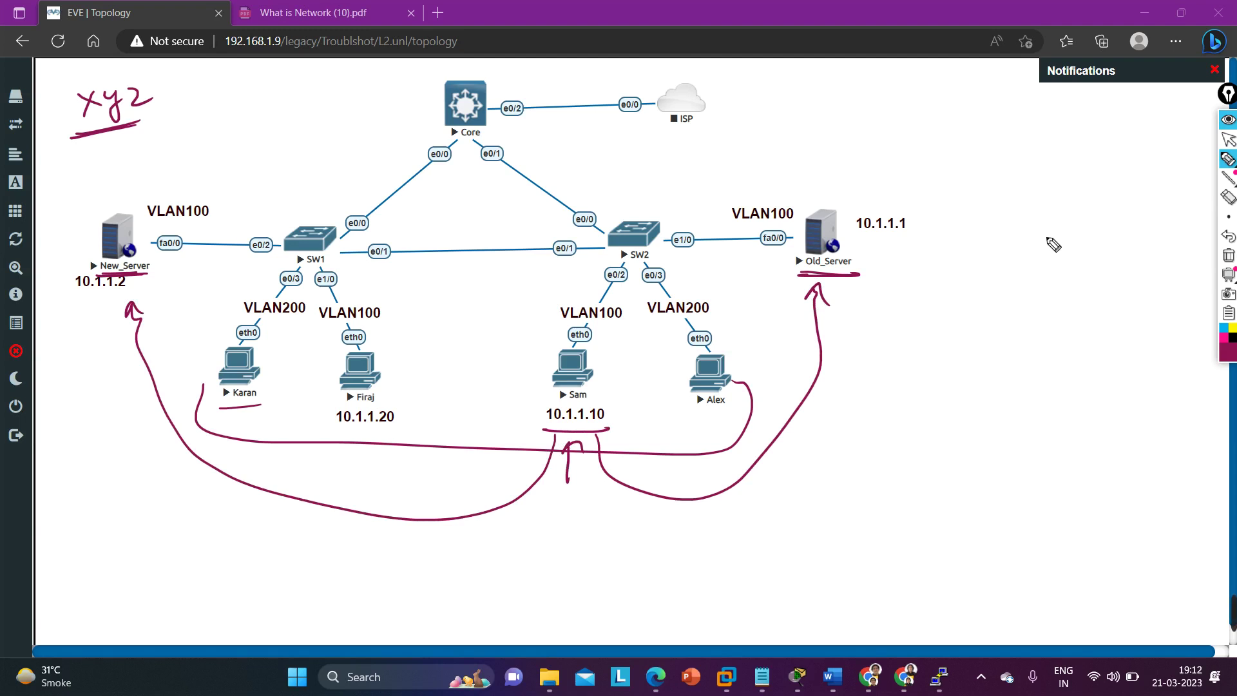
click(1229, 255)
click(1229, 140)
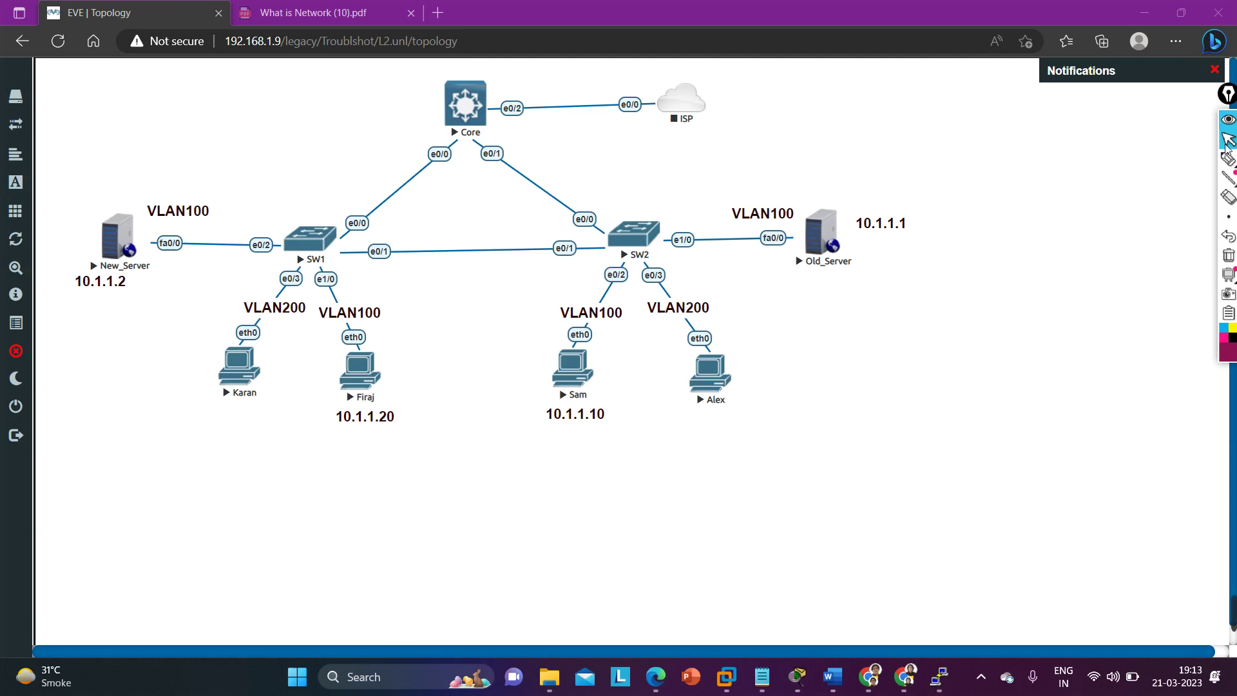
Underline the addresses 10.1.1.1, 10.1.1.2 and 10.1.1.10 in ink
click(1229, 158)
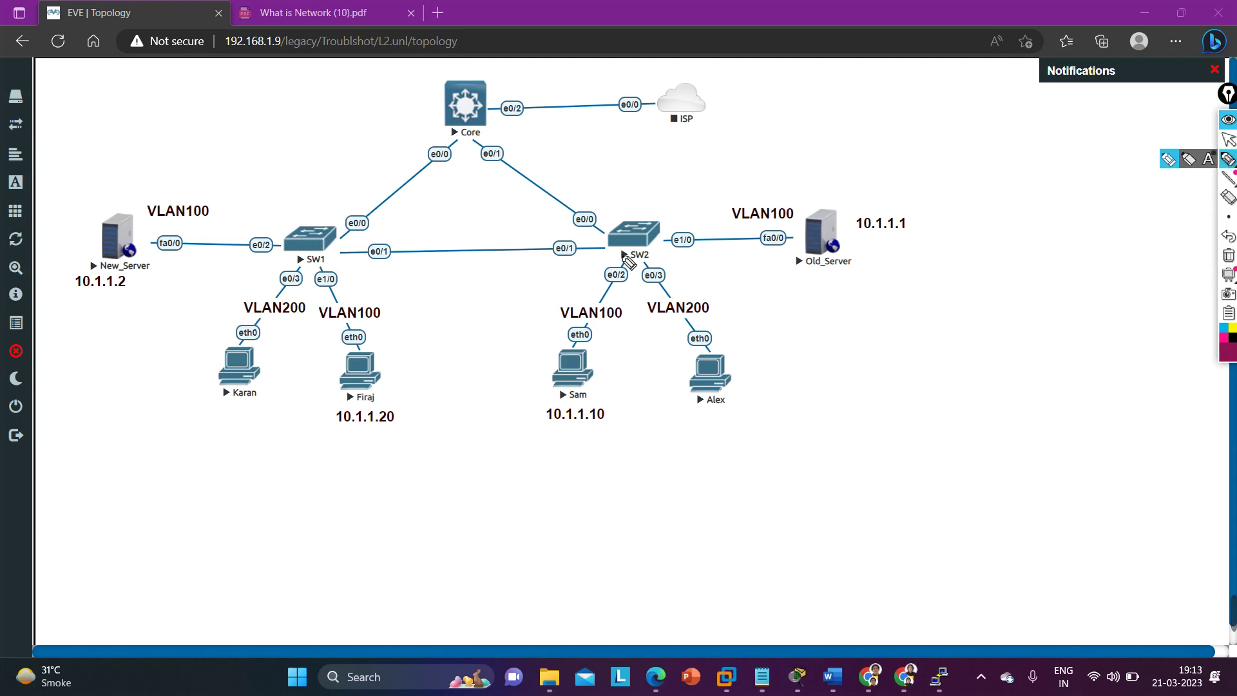
drag(861, 237, 915, 238)
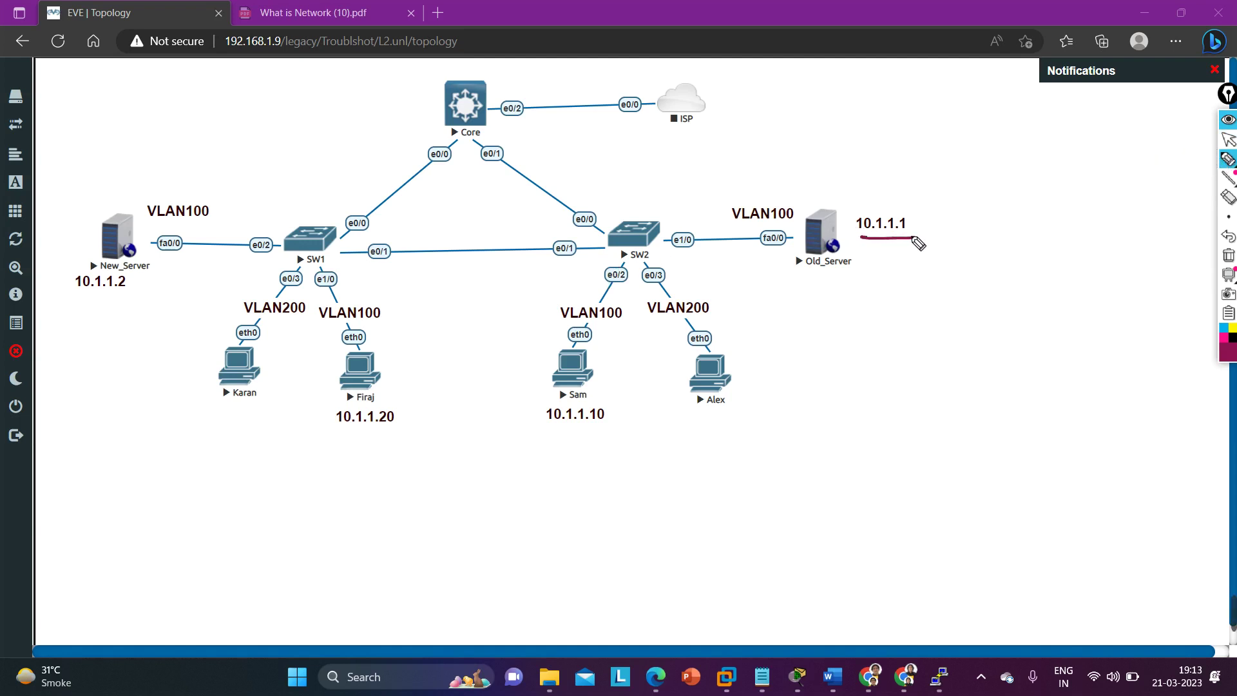
drag(68, 299, 122, 298)
drag(549, 429, 623, 436)
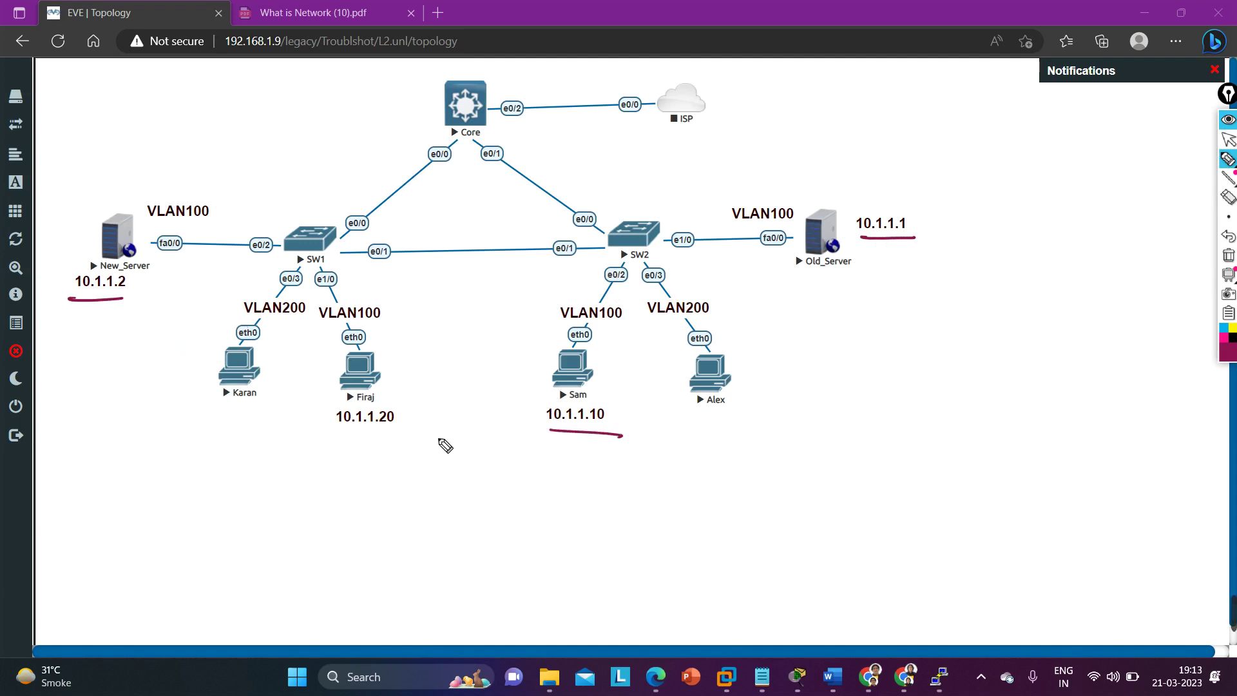
Circle the VLAN100 labels by Sam, Old_Server and New_Server
mouse_move(614, 298)
mouse_down()
mouse_move(550, 301)
mouse_move(558, 329)
mouse_move(608, 338)
mouse_move(642, 316)
mouse_move(611, 294)
mouse_up()
mouse_move(782, 192)
mouse_down()
mouse_move(734, 194)
mouse_move(814, 214)
mouse_move(777, 190)
mouse_up()
mouse_move(212, 189)
mouse_down()
mouse_move(132, 210)
mouse_move(223, 231)
mouse_move(212, 191)
mouse_up()
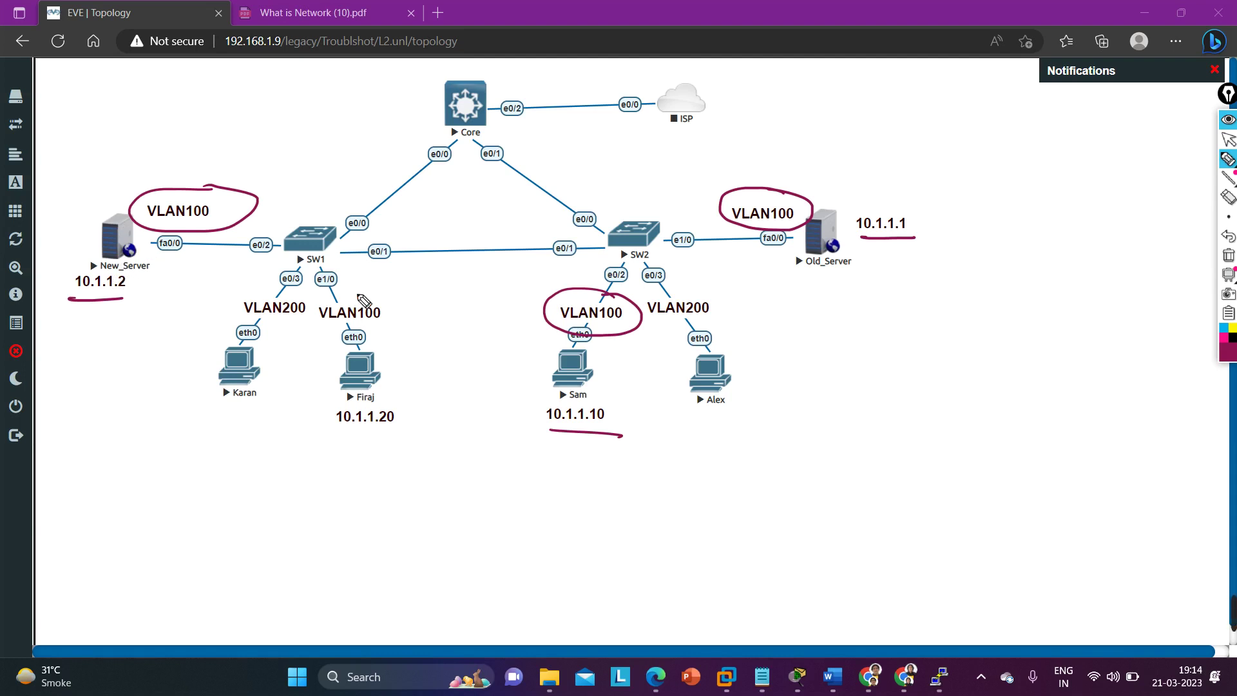
Erase the ink, tick the SW1–SW2, Core–SW2 and SW1–Core links, then clear the ticks
click(1229, 255)
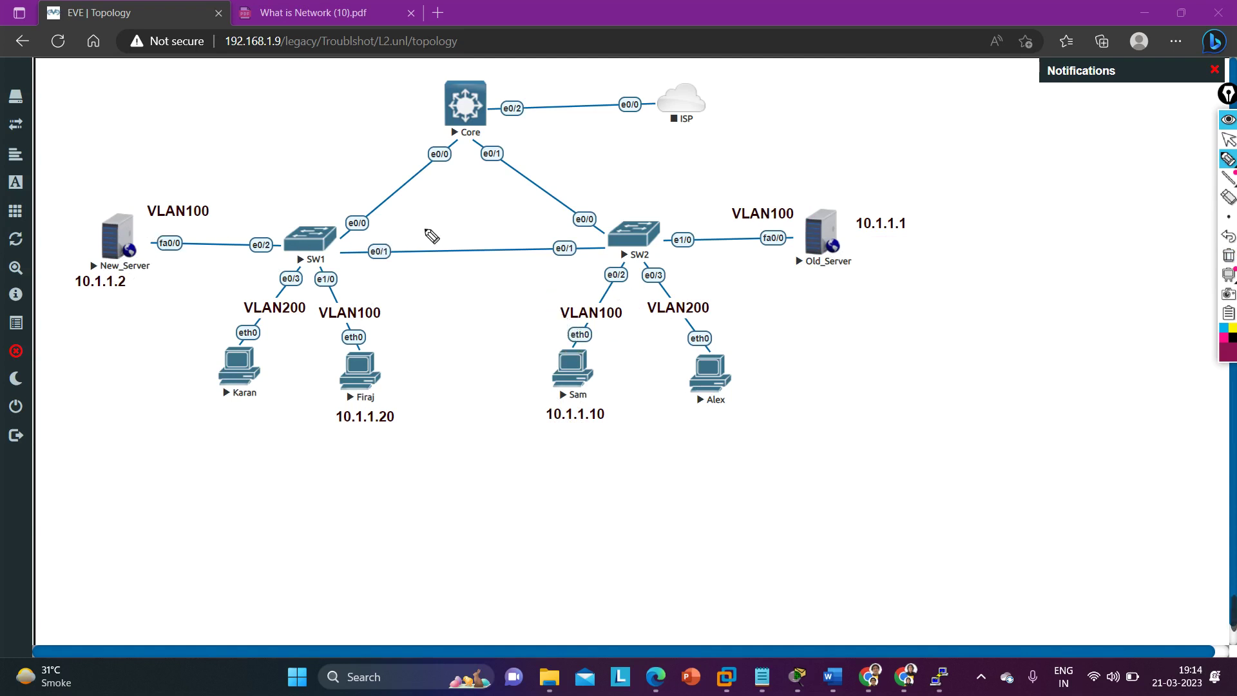
mouse_move(465, 205)
mouse_down()
mouse_move(453, 232)
mouse_move(480, 226)
mouse_up()
drag(572, 152, 549, 175)
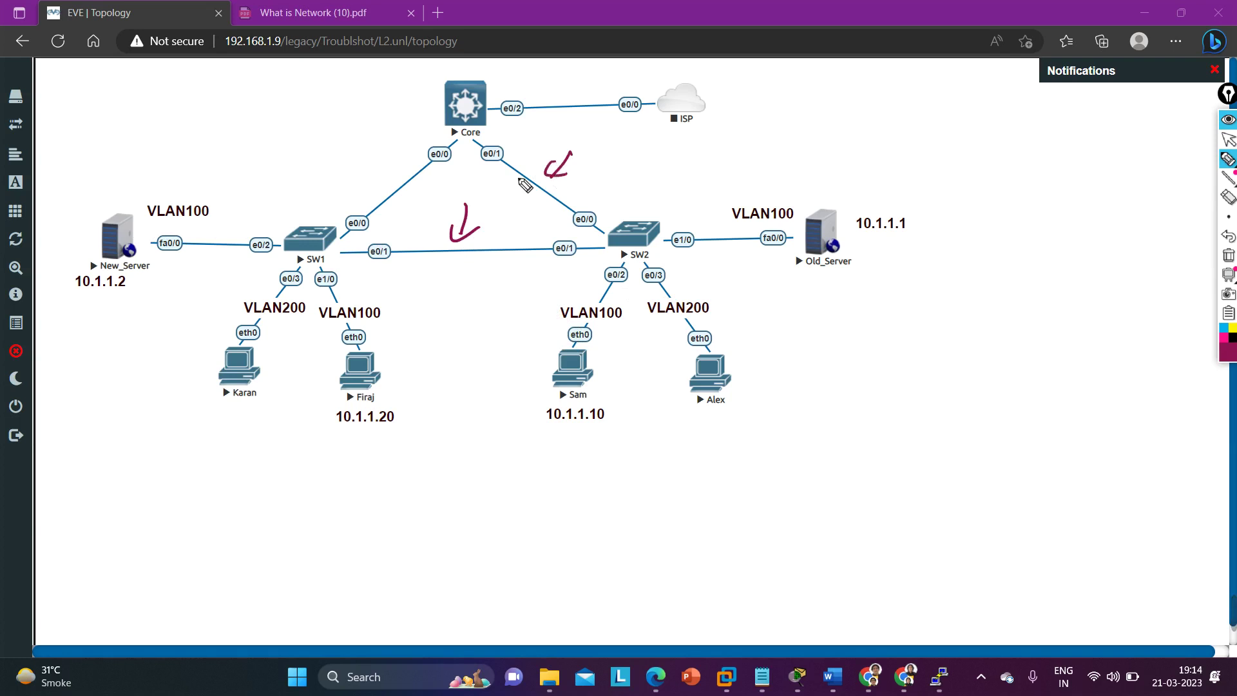
drag(345, 155, 379, 161)
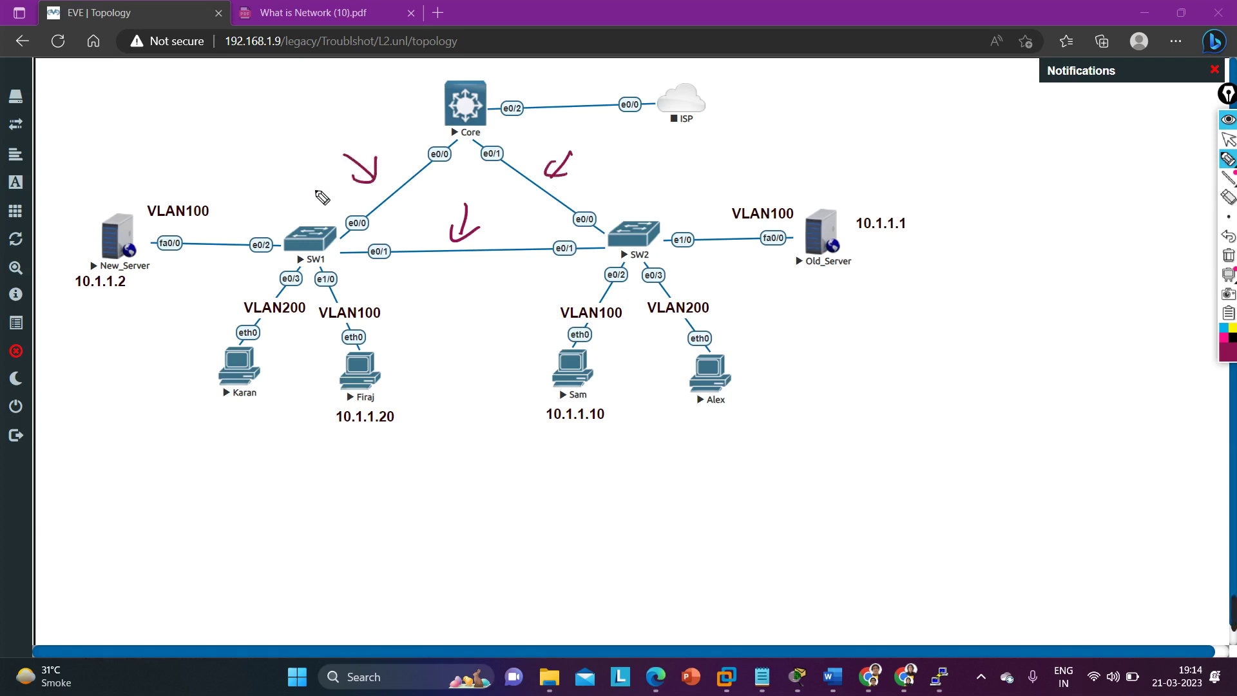
click(1229, 256)
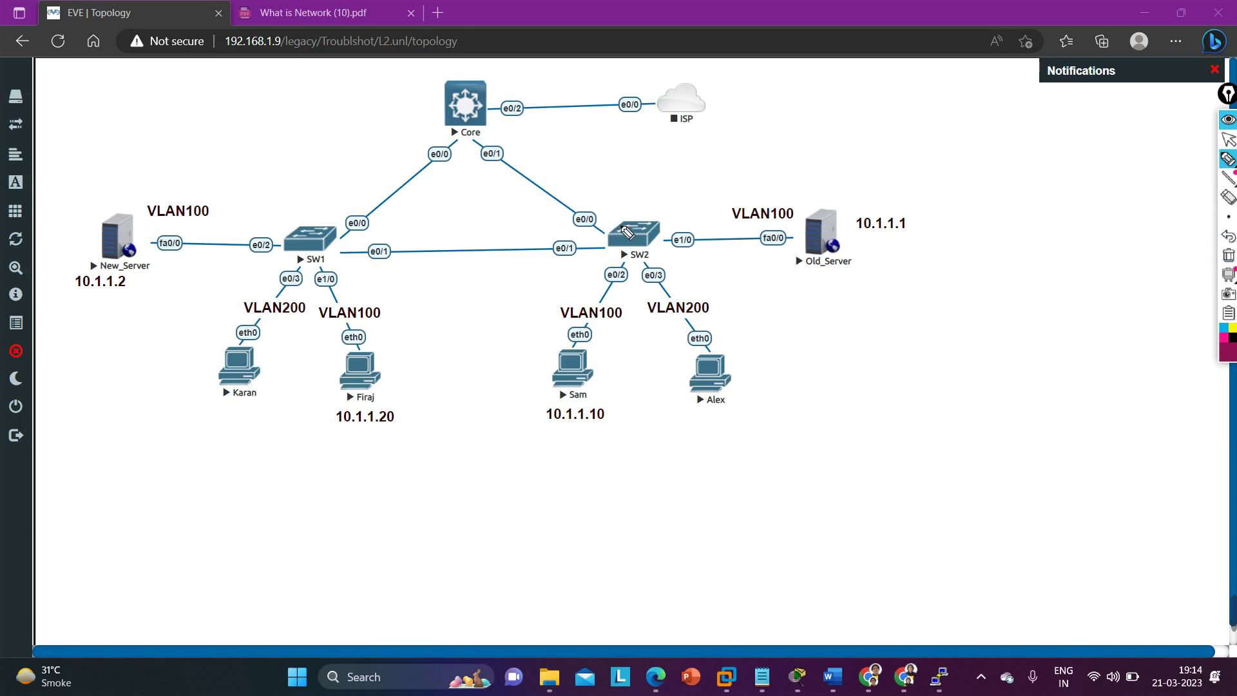
Draw arrows pointing at SW1 and SW2 and underline 10.1.1.10 and 10.1.1.2
drag(651, 225, 672, 202)
mouse_move(276, 200)
mouse_down()
mouse_move(298, 227)
mouse_move(288, 219)
mouse_up()
mouse_move(642, 211)
mouse_down()
mouse_move(643, 227)
mouse_move(657, 221)
mouse_up()
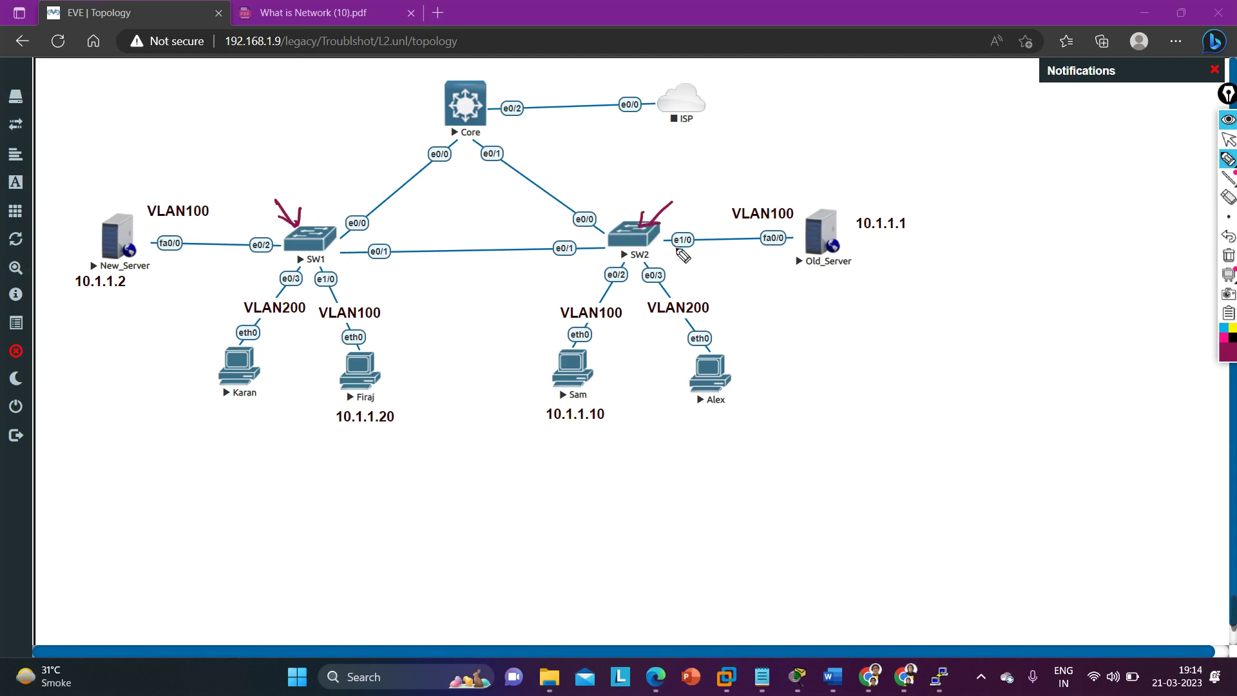
drag(543, 433, 594, 434)
drag(81, 310, 137, 302)
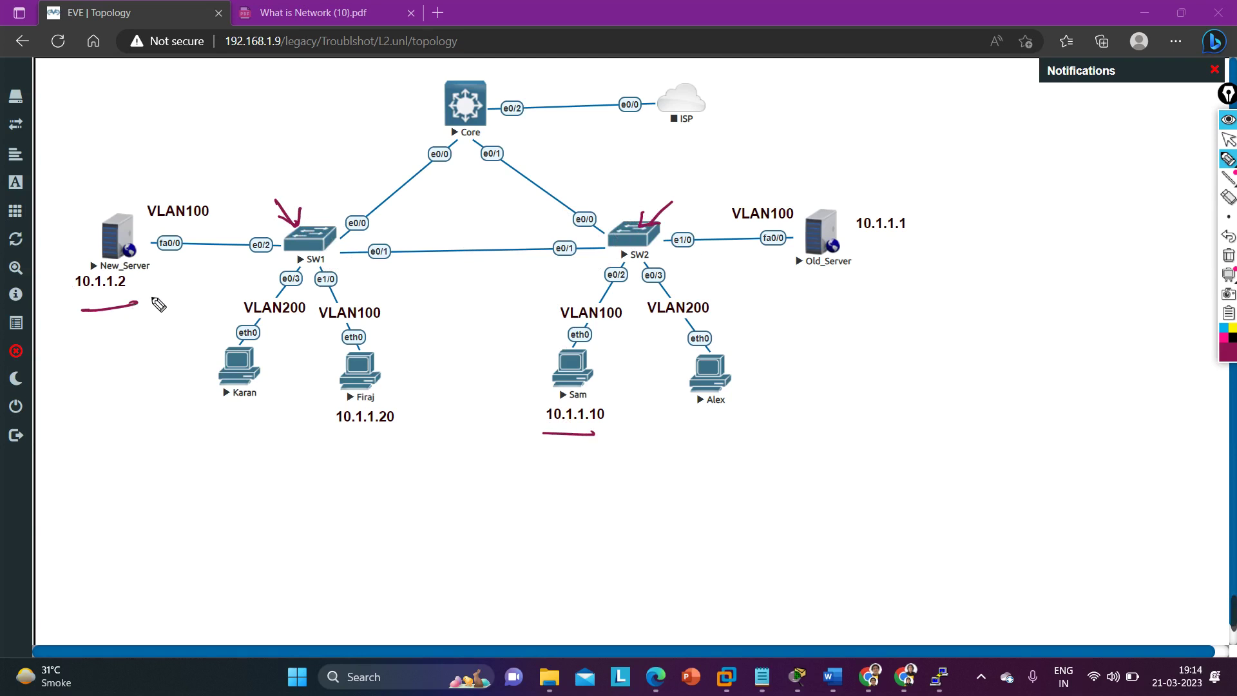
Trace the paths between SW1, Core and Sam, then wipe all ink and return to selection mode
mouse_move(336, 214)
mouse_down()
mouse_move(501, 122)
mouse_move(588, 212)
mouse_move(570, 298)
mouse_move(521, 381)
mouse_up()
mouse_move(513, 340)
mouse_down()
mouse_move(507, 271)
mouse_move(332, 264)
mouse_up()
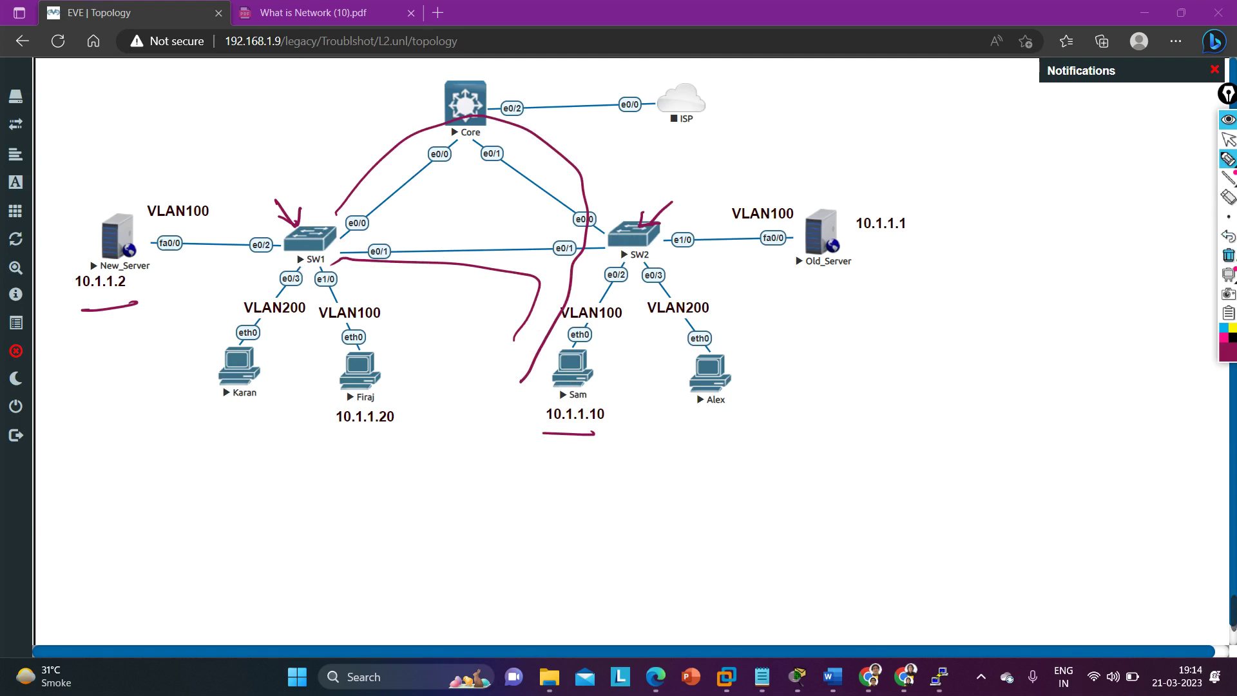
click(1230, 255)
click(1224, 137)
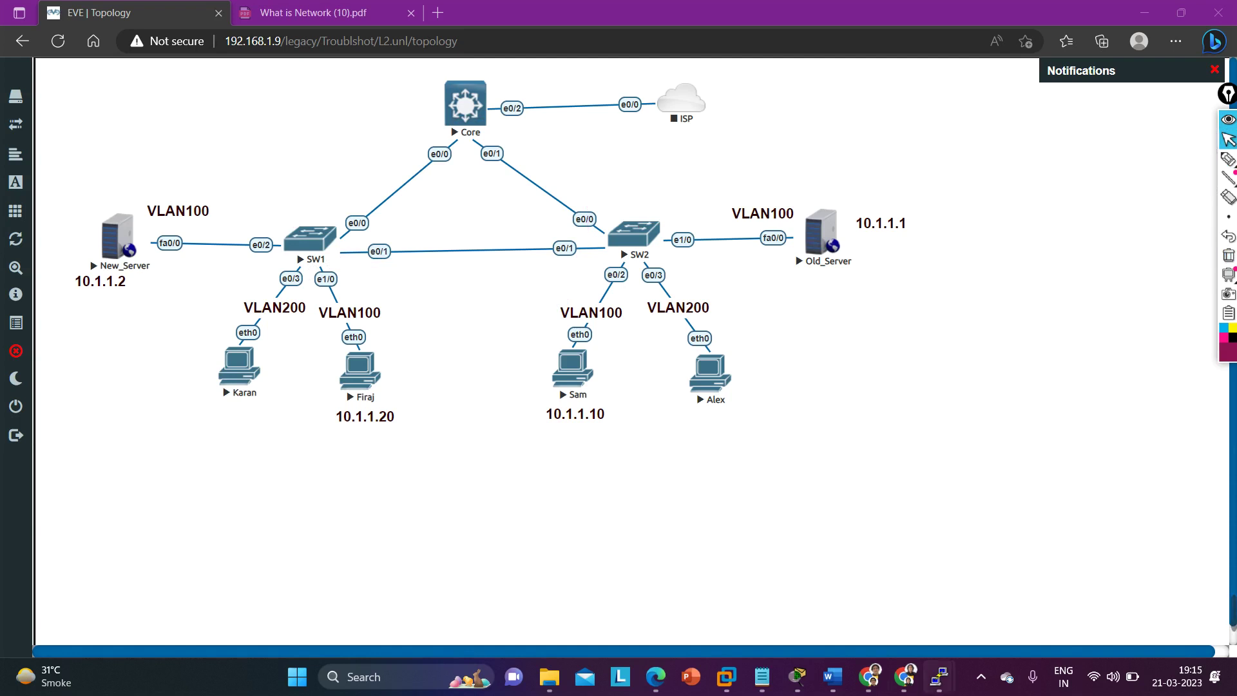
Run 'show ip' on Sam, highlight IP 10.1.1.10/24 and gateway 10.1.1.100, then minimize the console
mouse_move(950, 688)
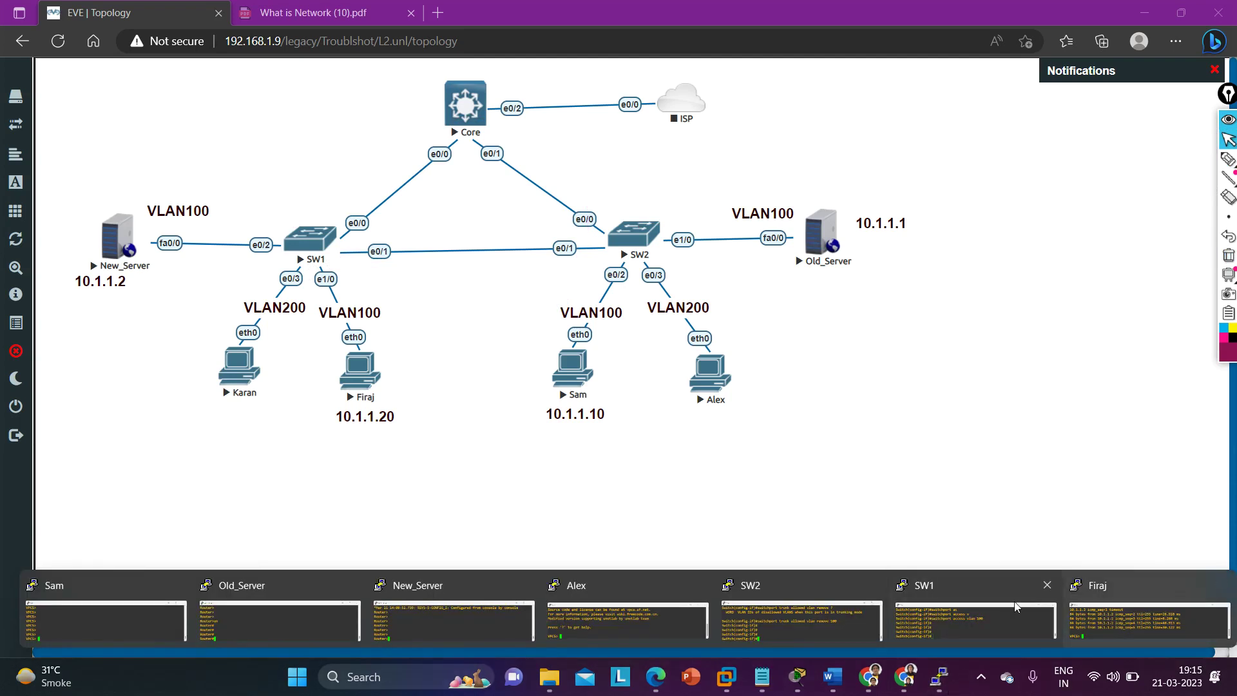
click(114, 626)
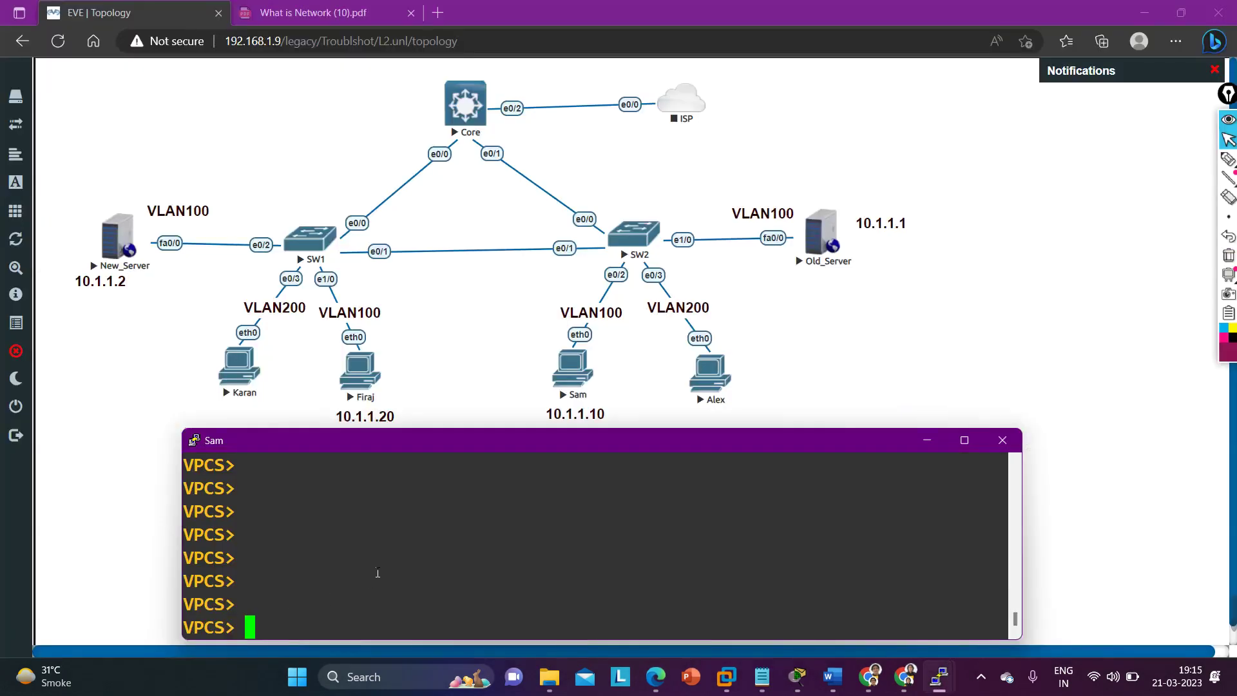
text(show ip)
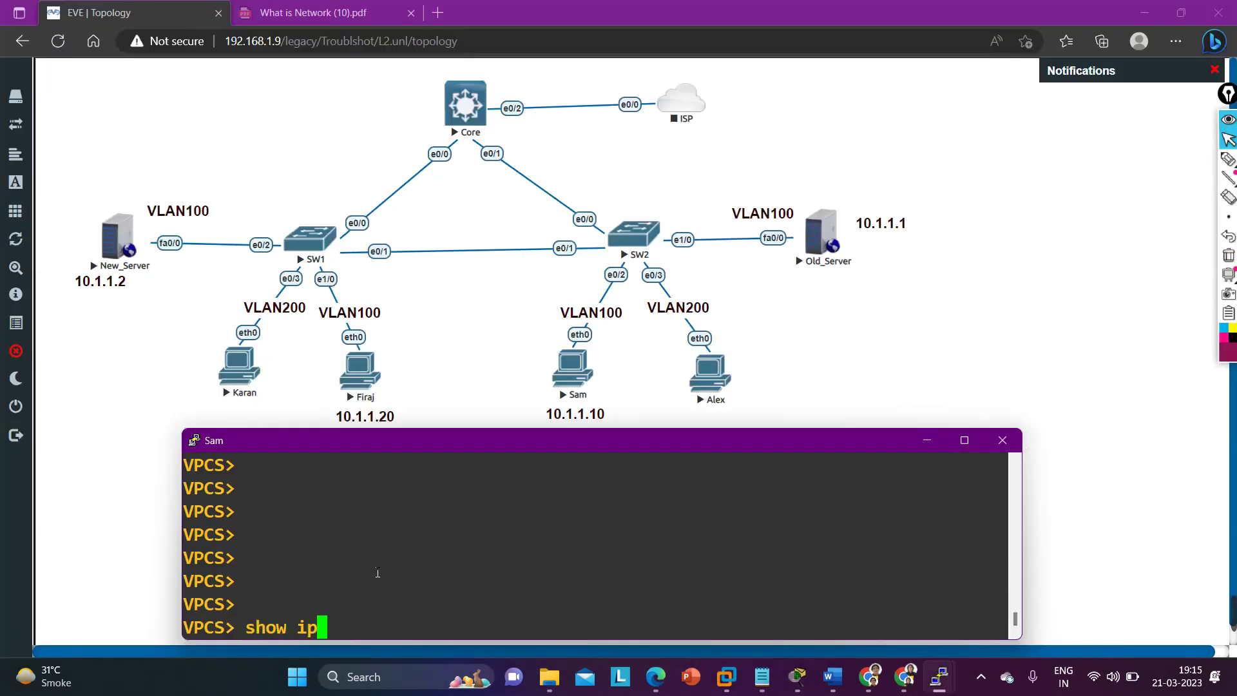
key(Return)
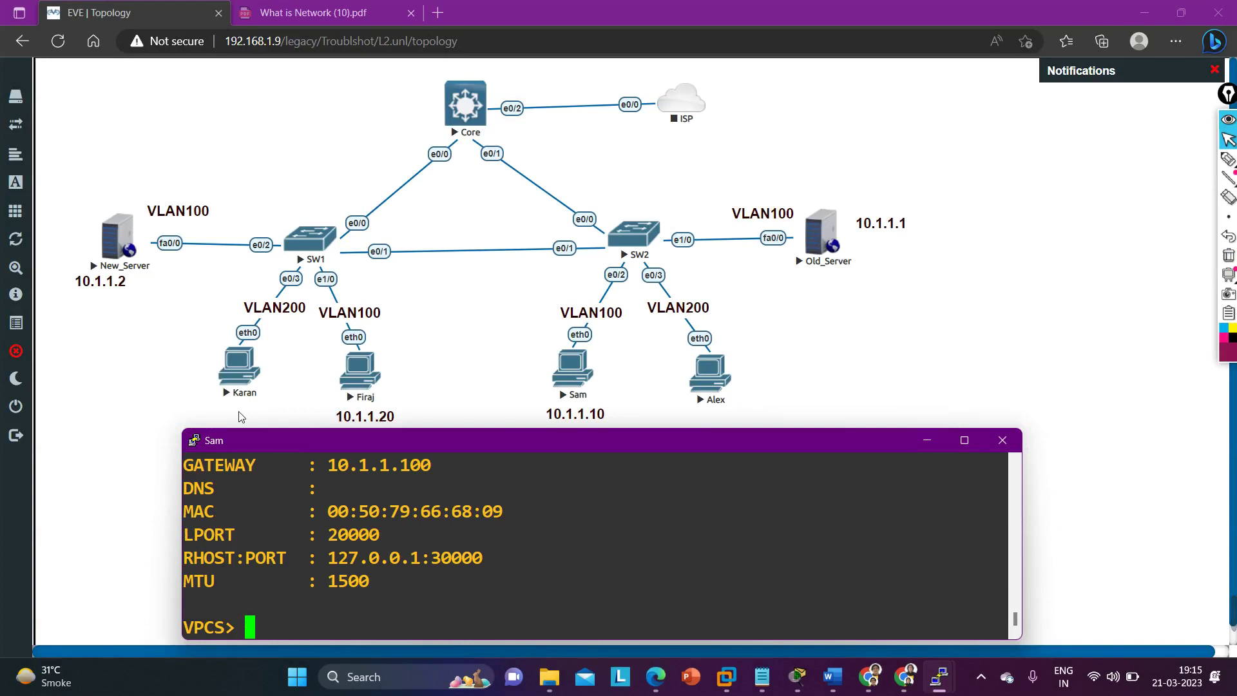
scroll(303, 522, up, 2)
drag(268, 542, 459, 545)
drag(259, 567, 441, 563)
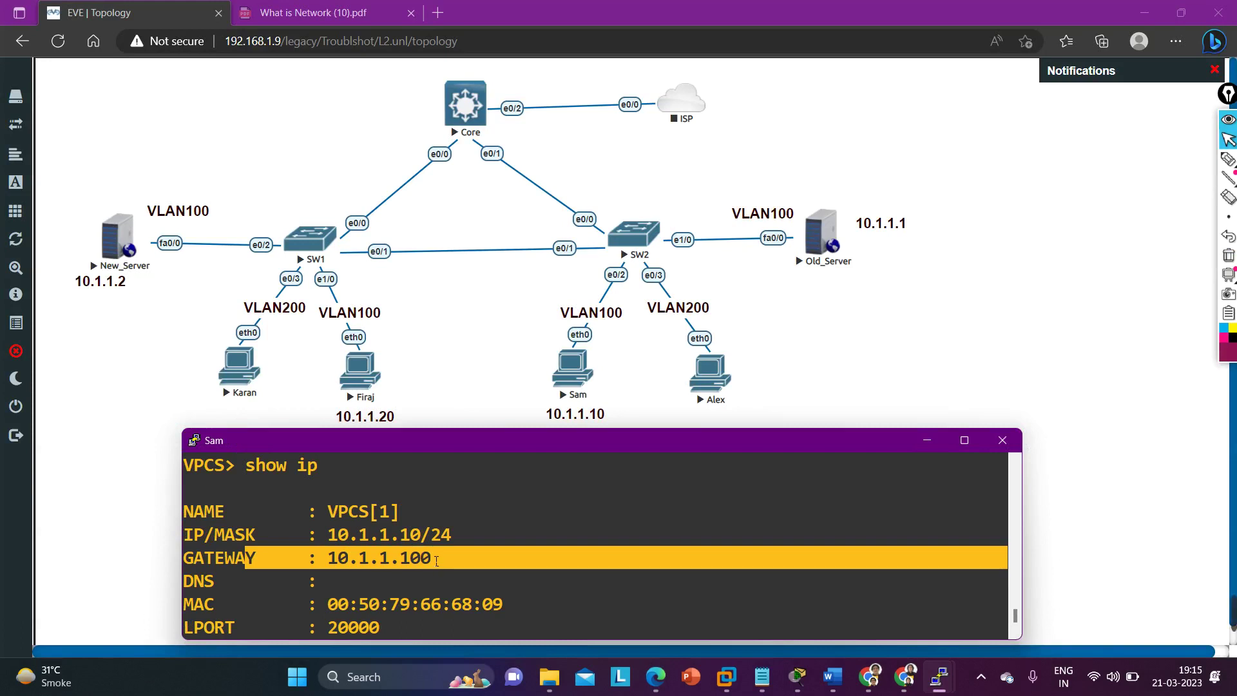
scroll(443, 540, down, 2)
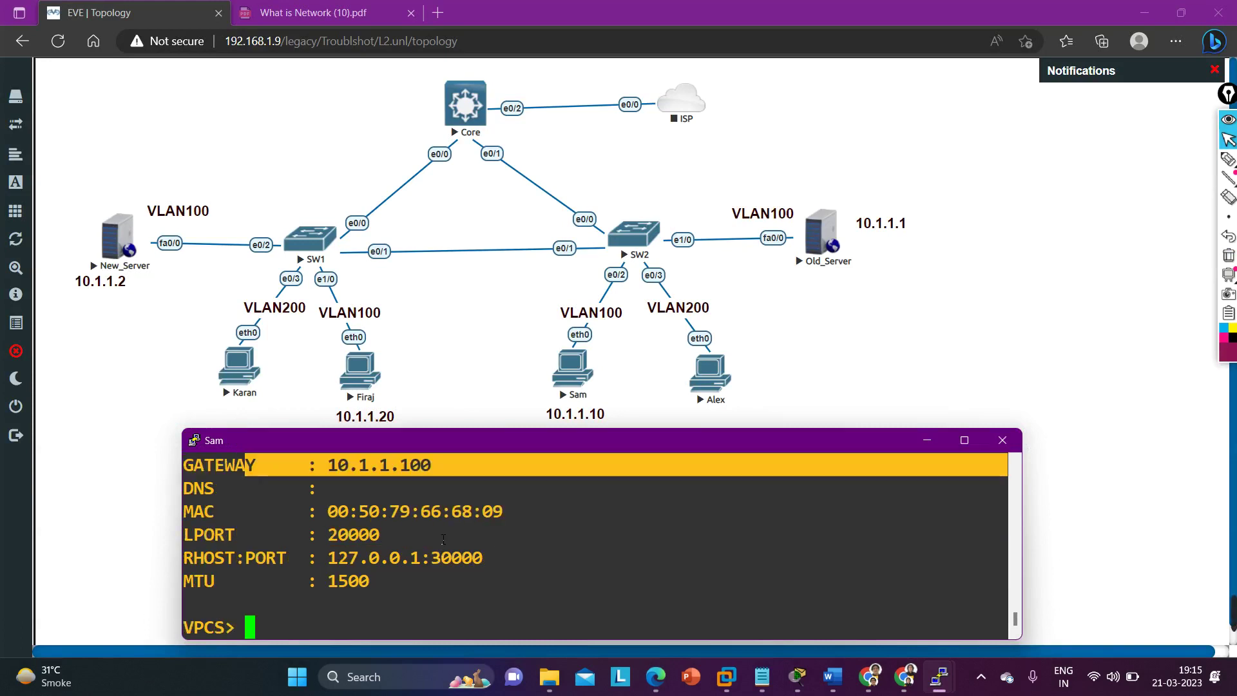
click(926, 443)
mouse_move(928, 682)
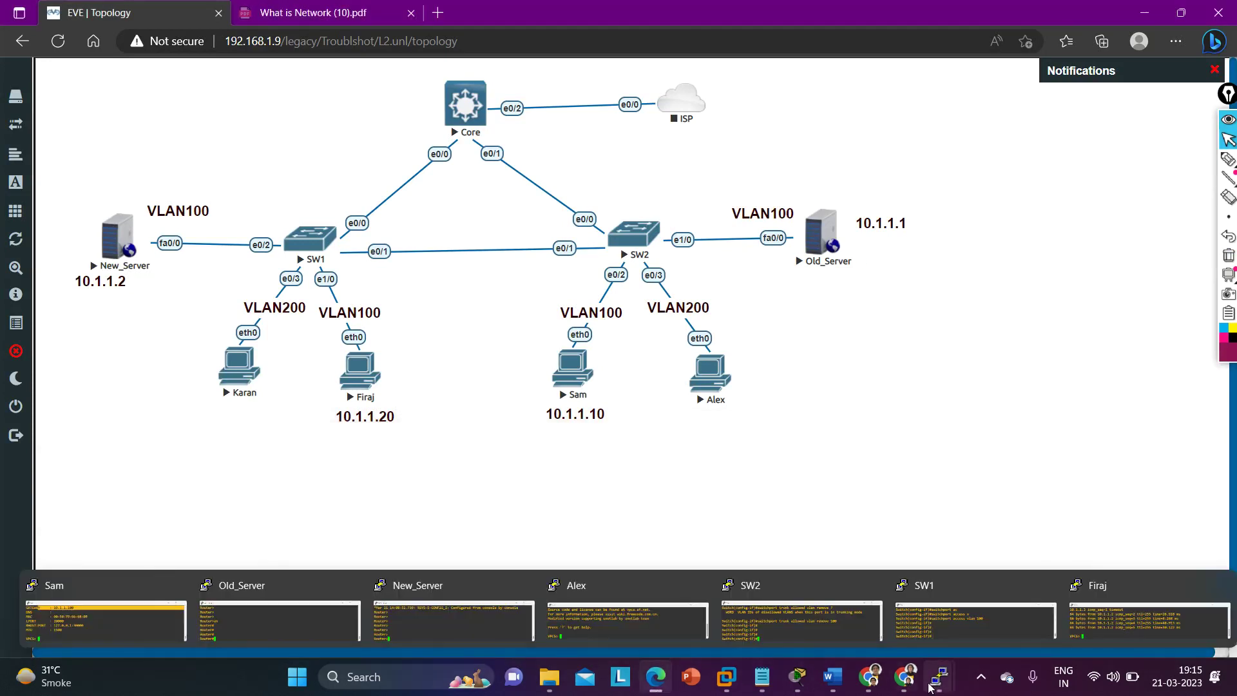
Confirm with 'show ip int brief' that Old_Server's FastEthernet0/0 is 10.1.1.1, then minimize
click(284, 611)
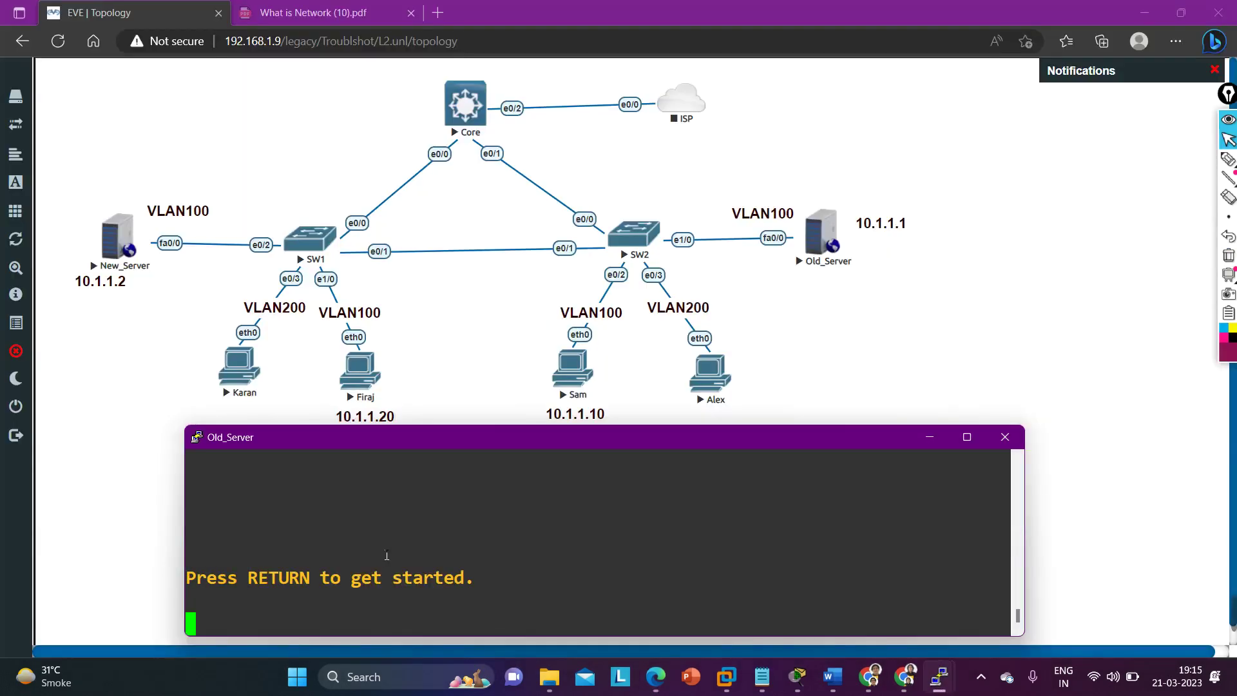
key(Return)
key(Return)
key(Return)
key(Return)
key(Return)
key(Return)
key(Return)
text(en)
key(Return)
key(Return)
key(Return)
key(Return)
key(Return)
key(Return)
text(sh)
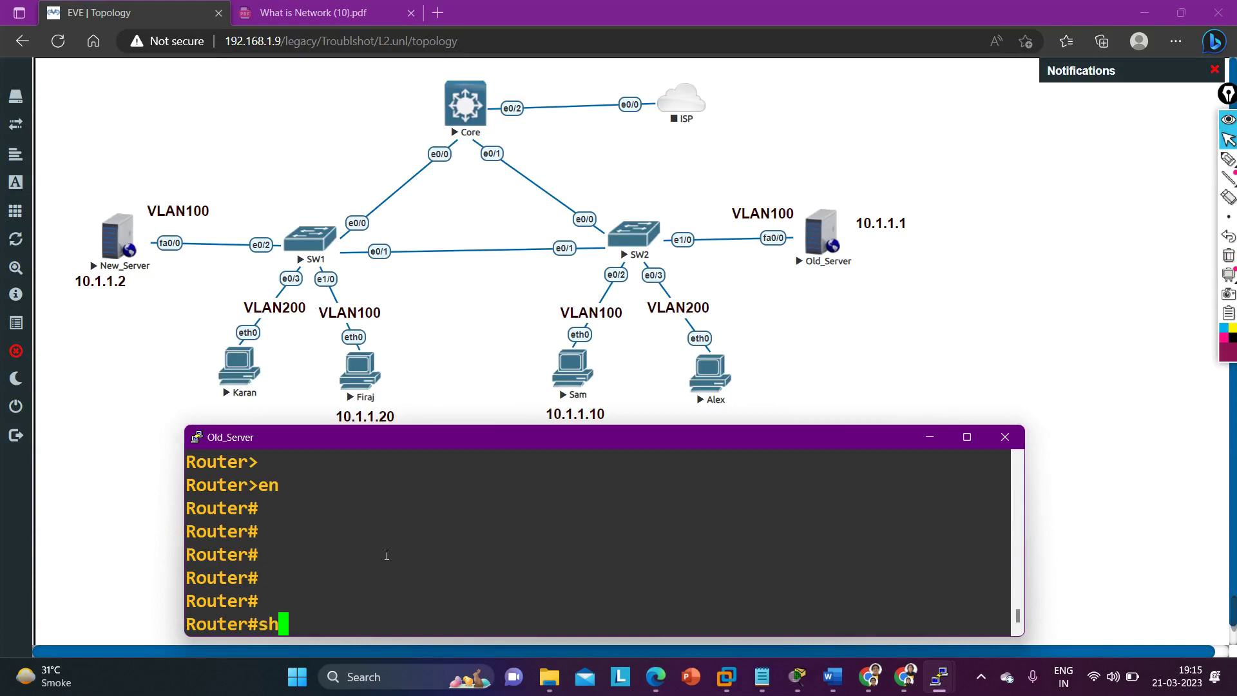
key(Tab)
text(ip int br)
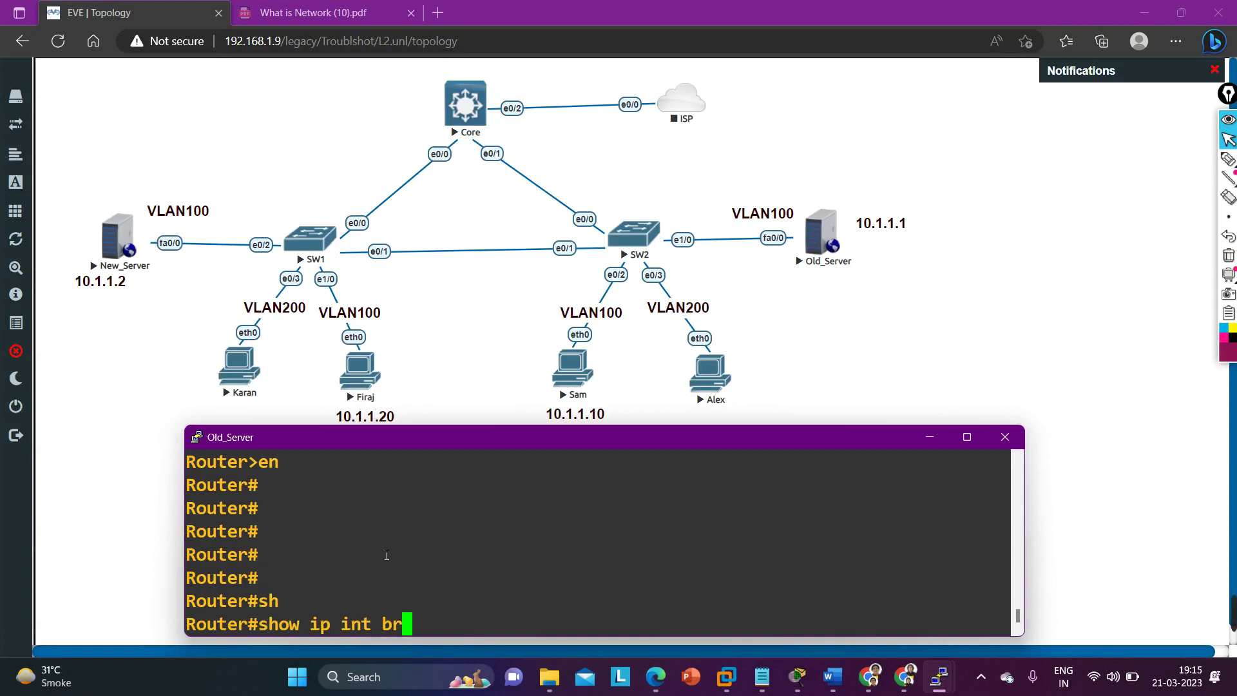
key(Return)
drag(316, 605, 512, 600)
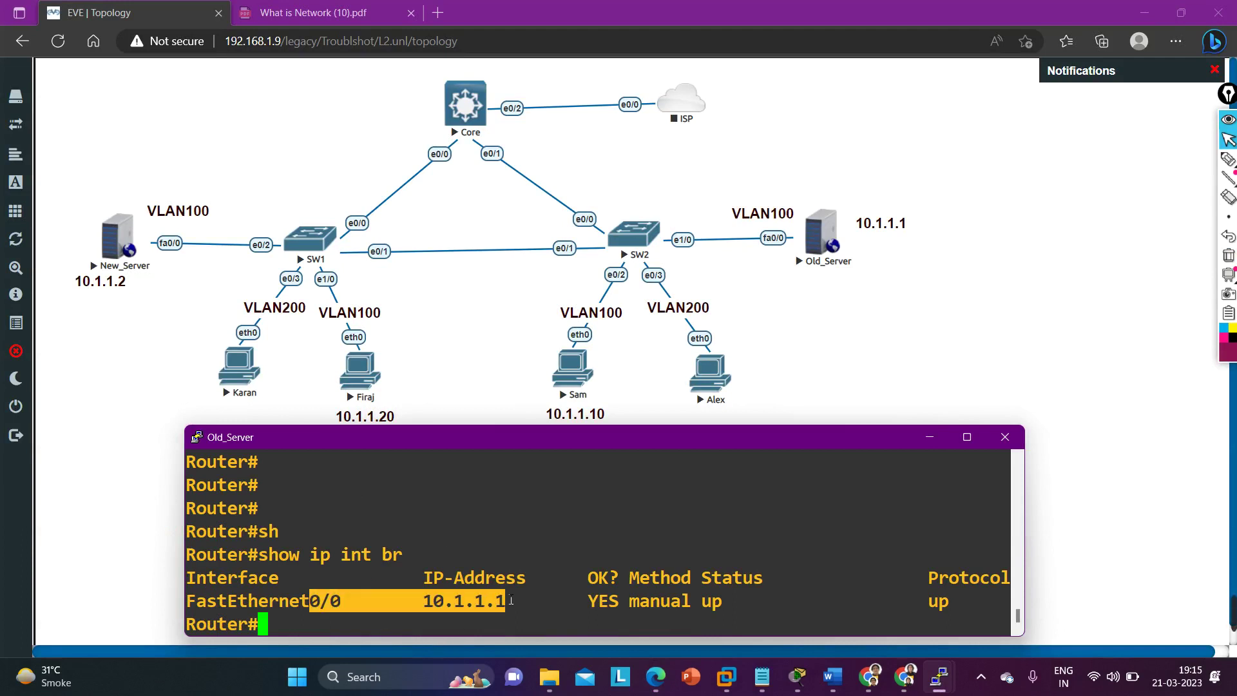
click(934, 455)
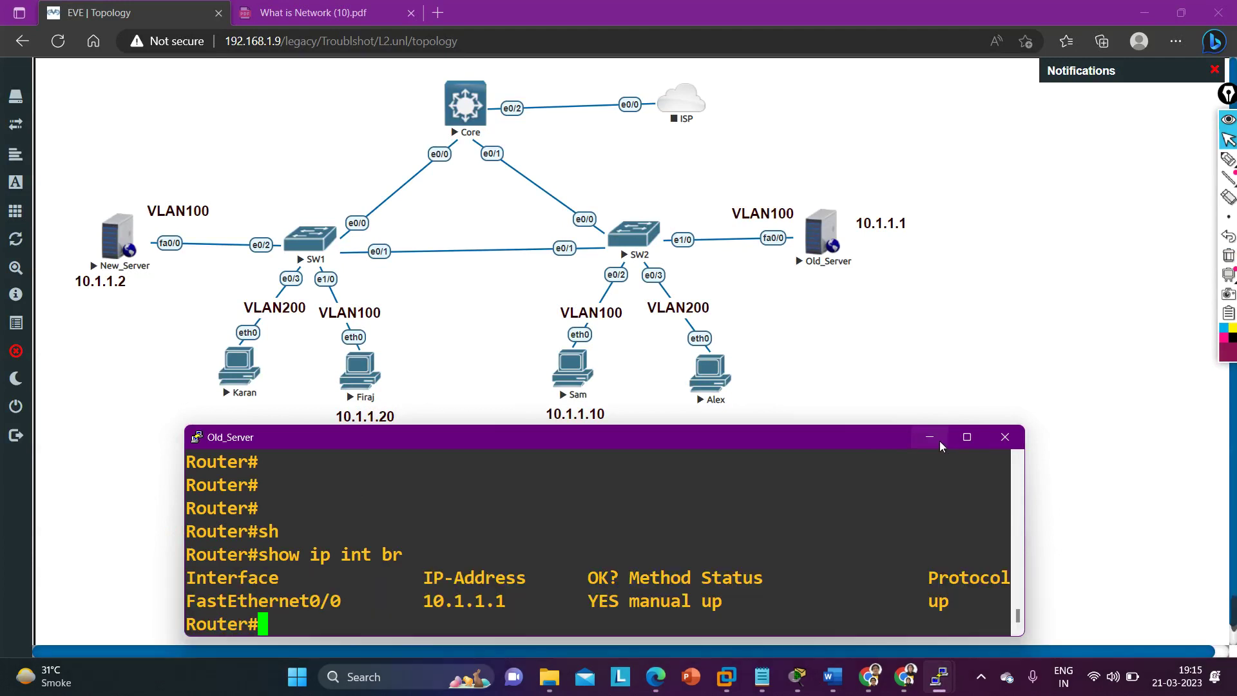
click(934, 438)
Set Old_Server's hostname to OLD_SERVER in configuration mode and minimize the console
mouse_move(940, 677)
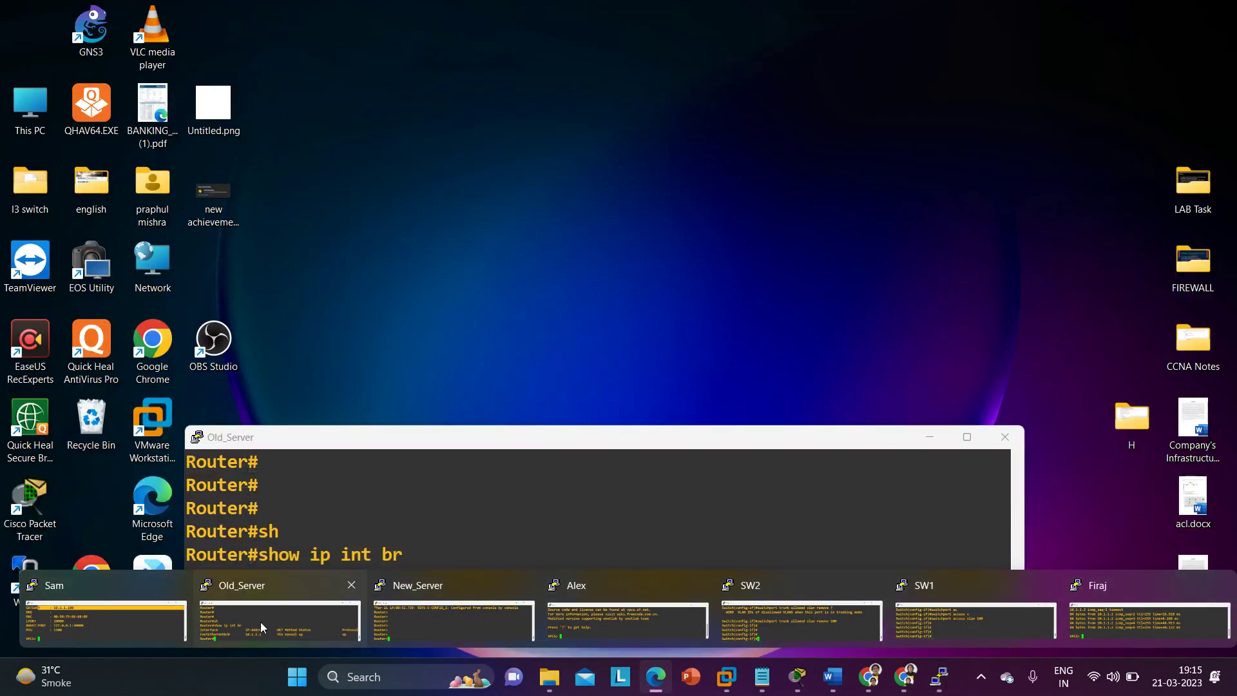
click(261, 621)
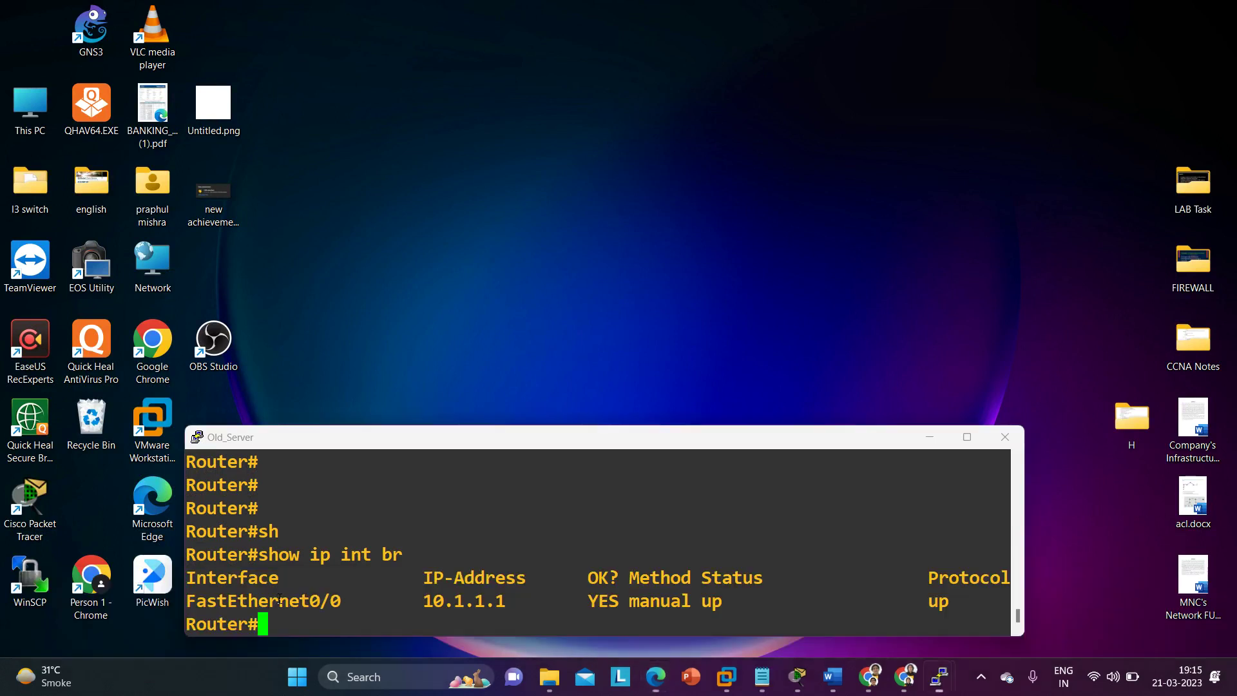
key(Return)
text(conf)
key(Return)
key(Return)
key(Return)
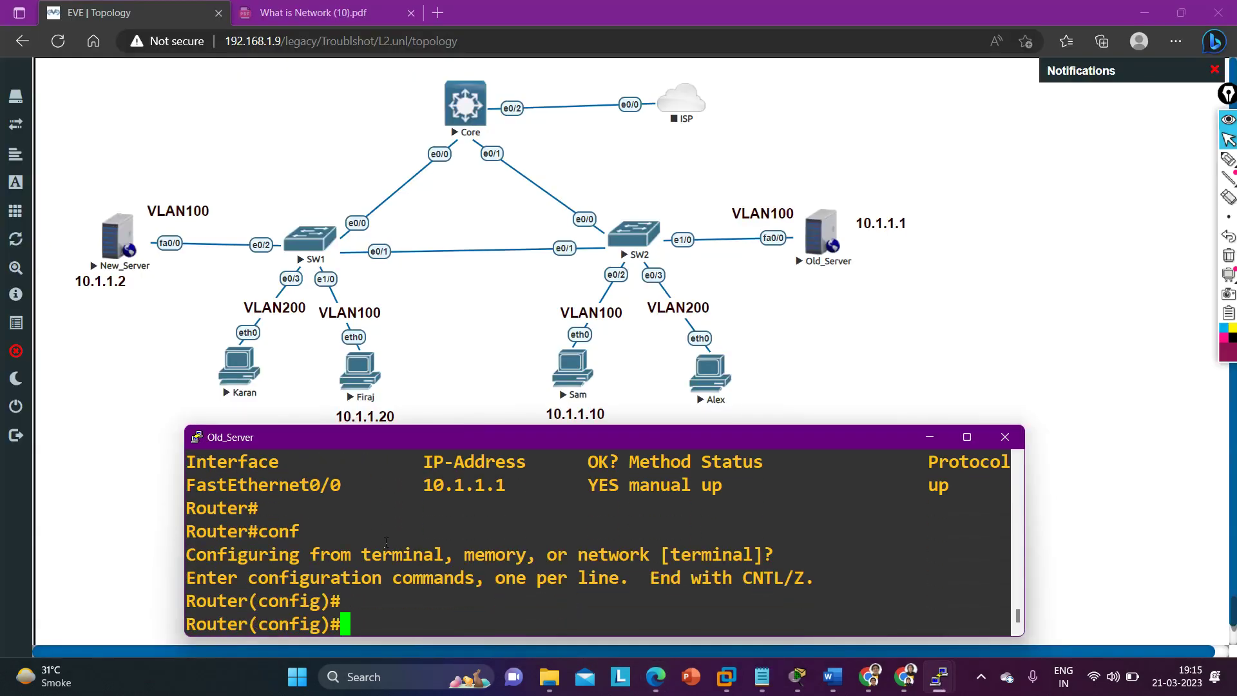
key(Return)
text(hos)
key(Tab)
key(Caps_Lock)
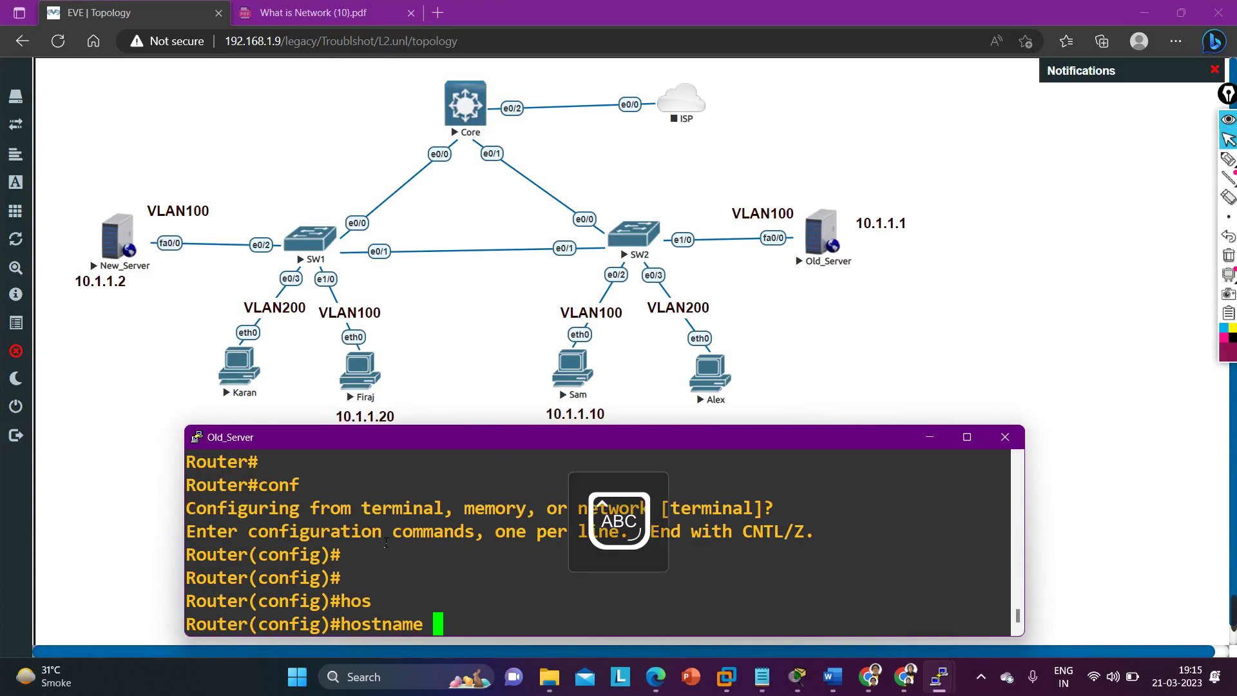
text(OLD_)
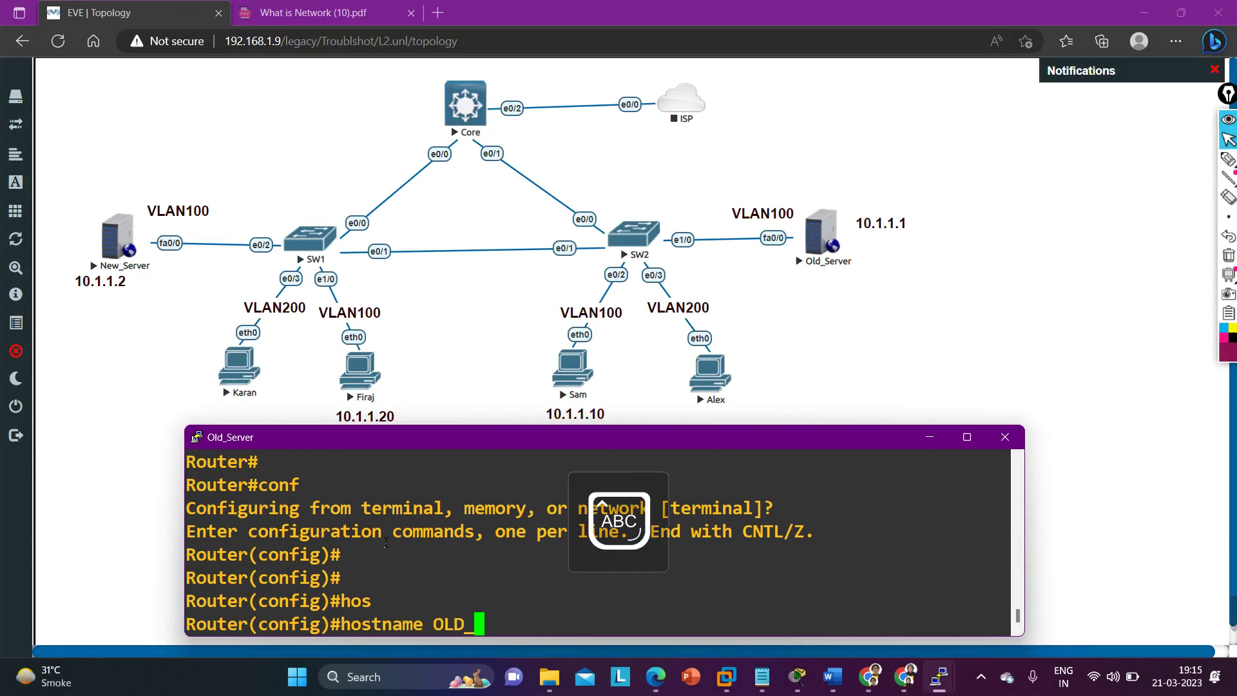
text(SERVER)
key(Return)
key(Return)
key(Return)
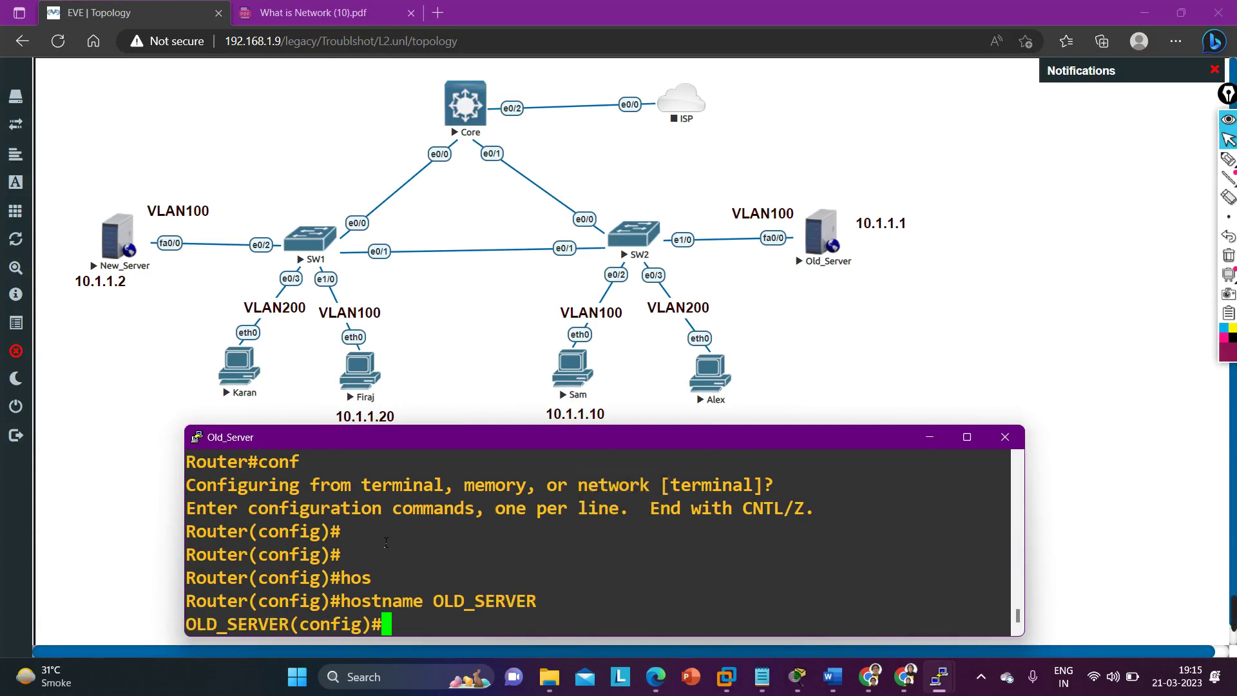
click(928, 439)
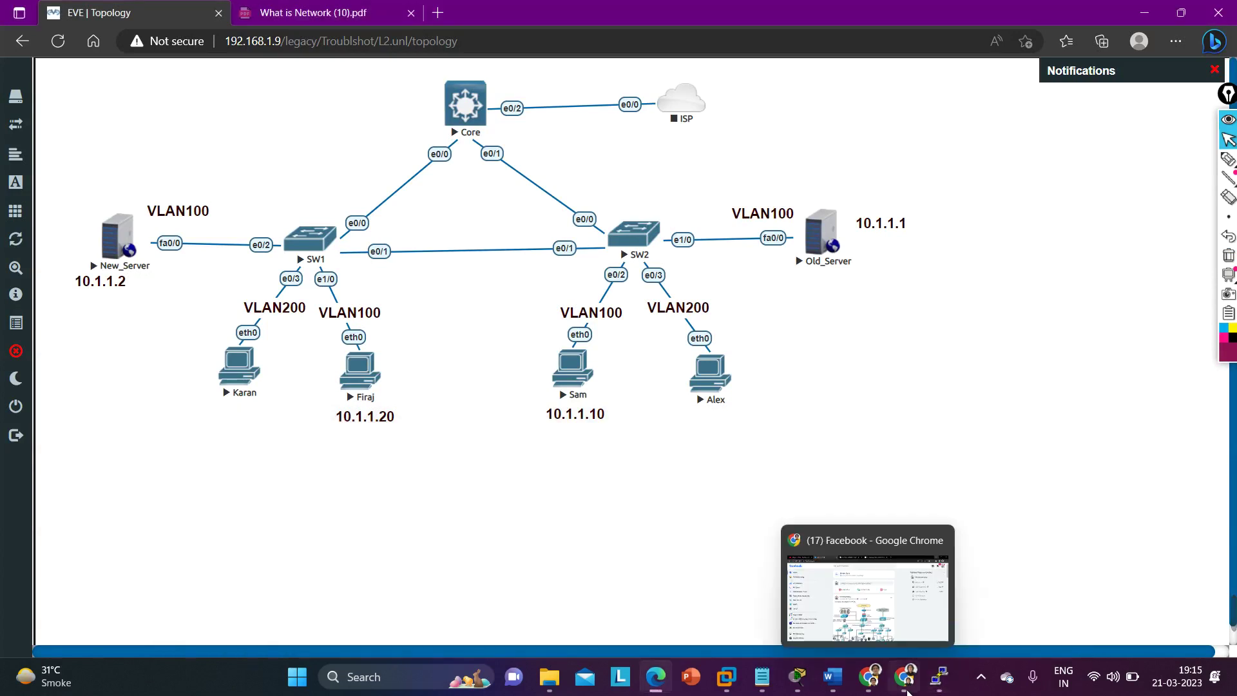
Confirm with 'show ip int brief' that New_Server's interface has address 10.1.1.2
mouse_move(932, 690)
click(388, 628)
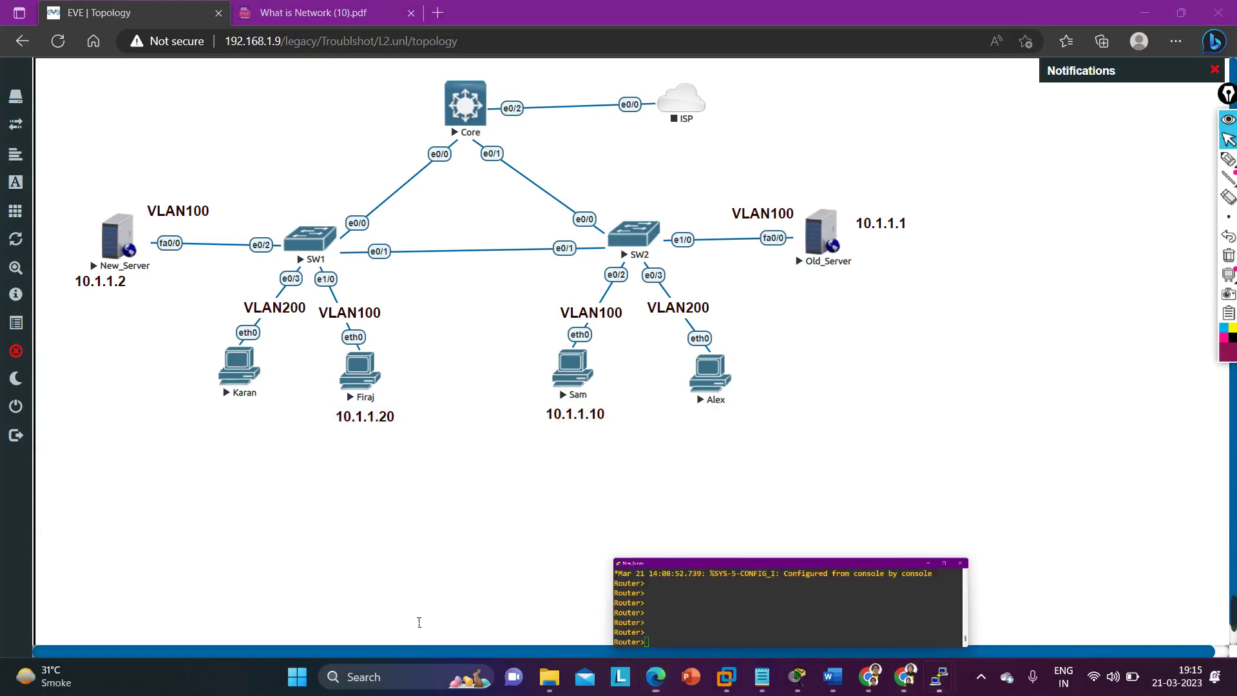
key(Return)
key(Return)
key(Return)
key(Return)
key(Return)
key(Return)
key(Return)
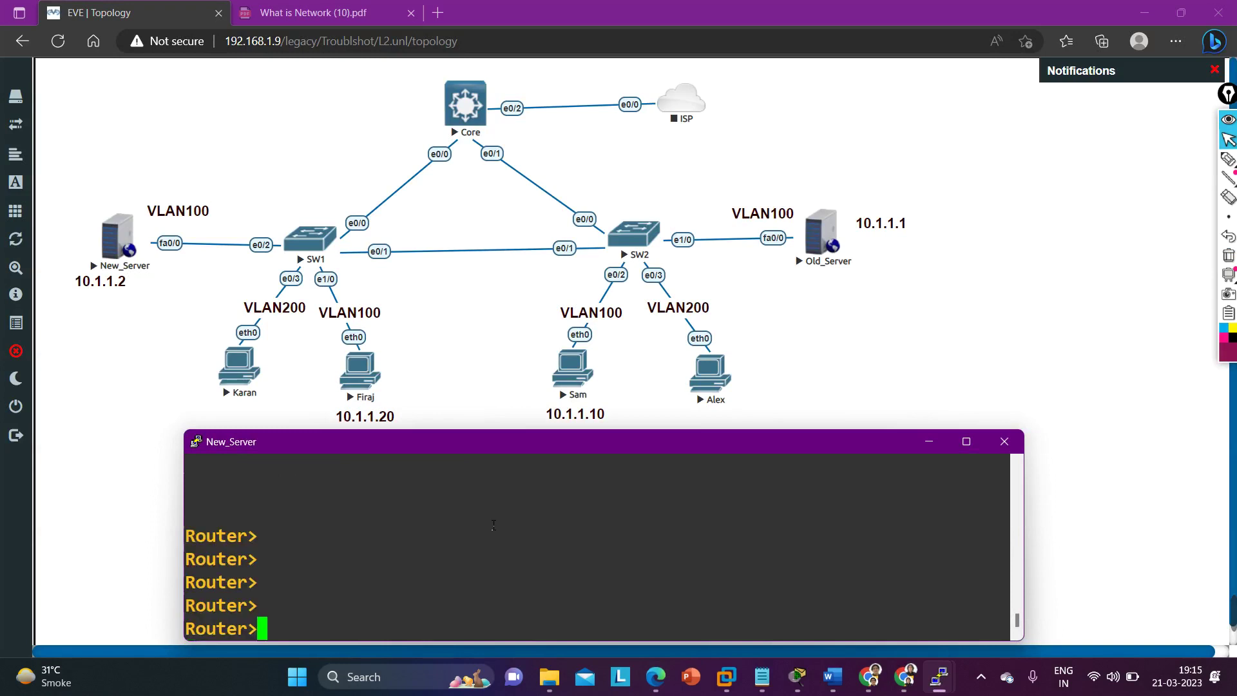
key(Caps_Lock)
text(en)
key(Return)
key(Return)
key(Return)
text(sho)
key(Tab)
text(ip int br)
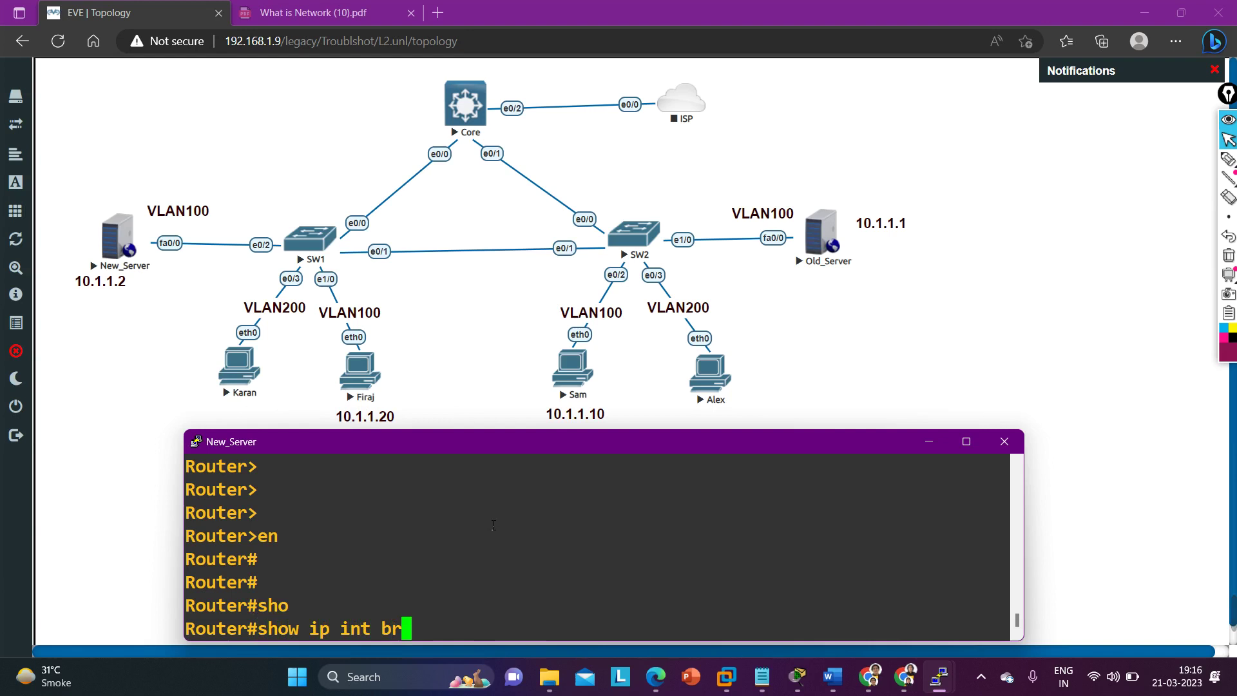
key(Return)
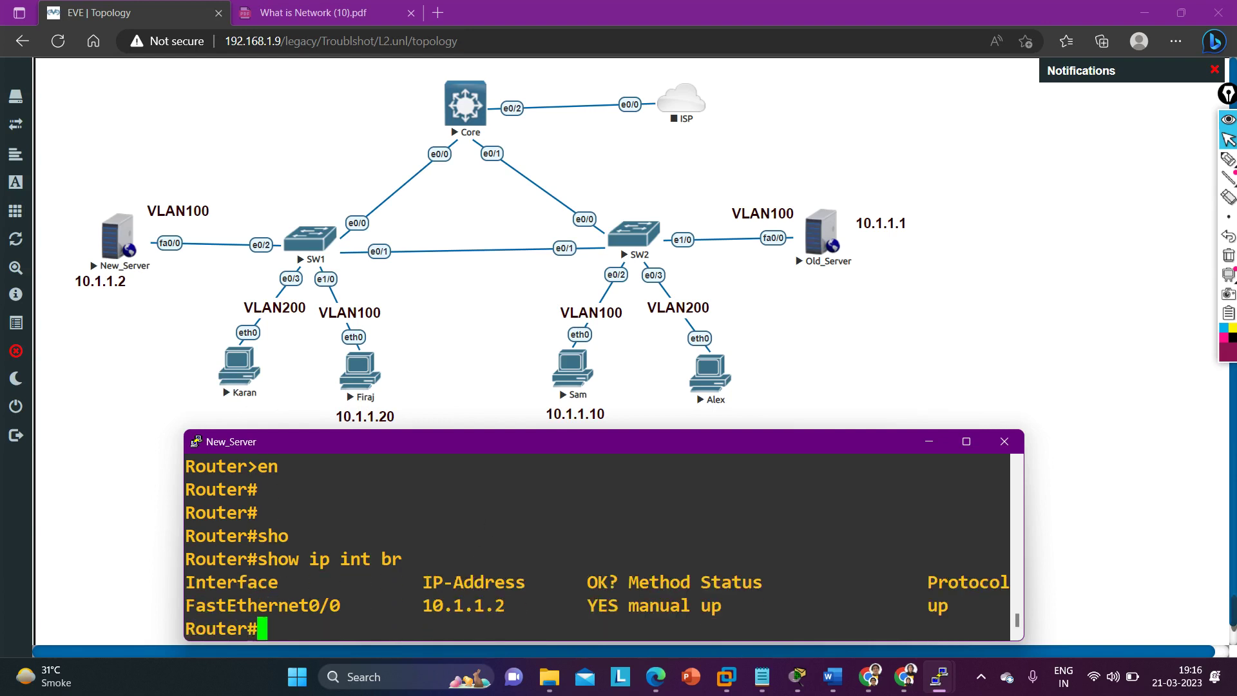
drag(299, 606, 554, 609)
Set the router hostname to New_Server in configuration mode and return to the topology
key(Return)
text(conf)
key(Tab)
key(Return)
key(Return)
key(Return)
key(Return)
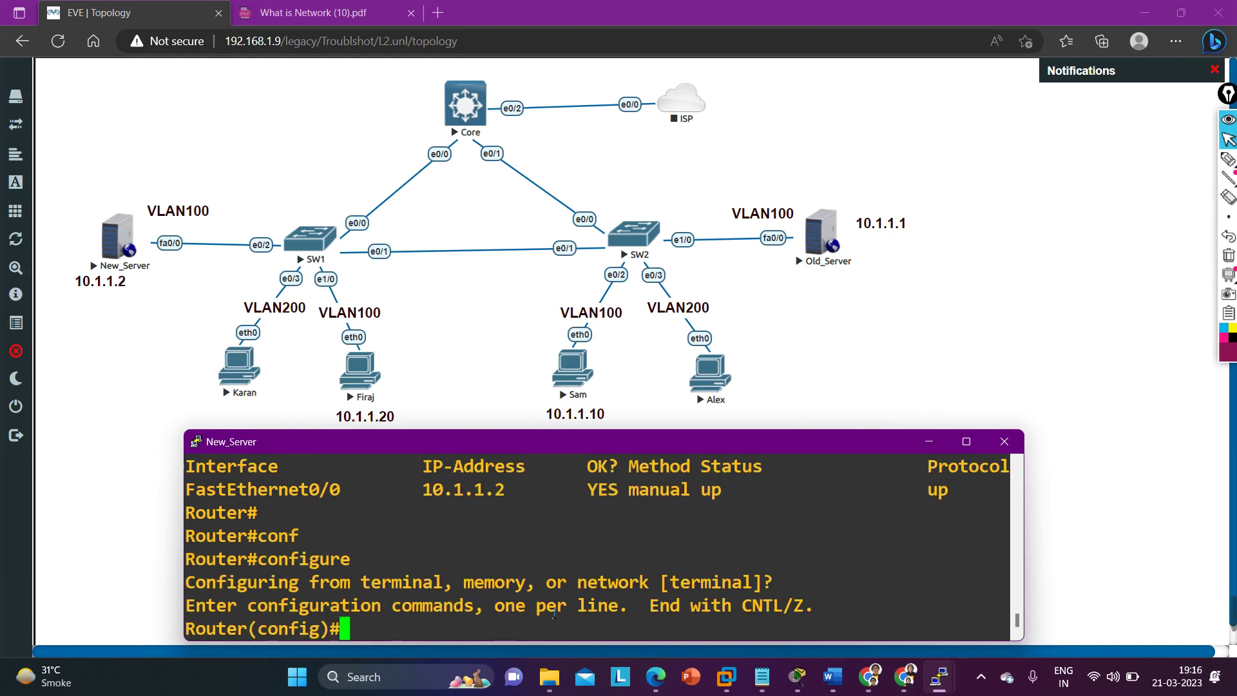
text(hos)
key(Tab)
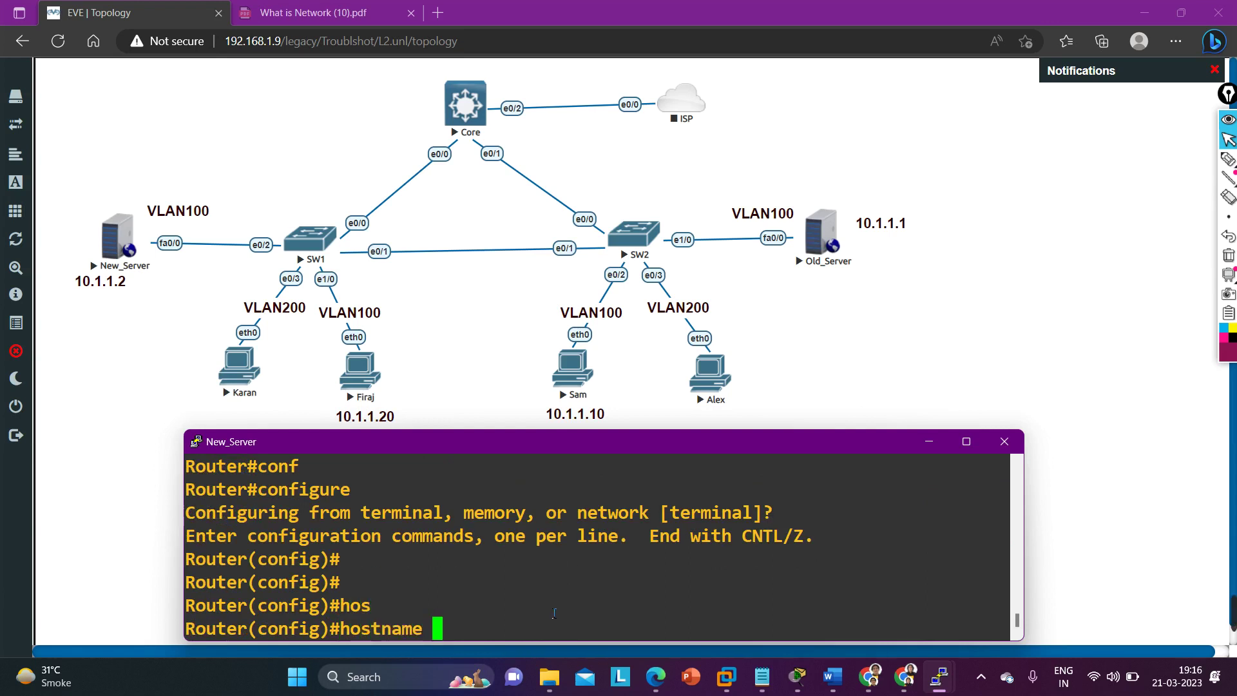
key(Caps_Lock)
text(N)
key(Caps_Lock)
text(ew_)
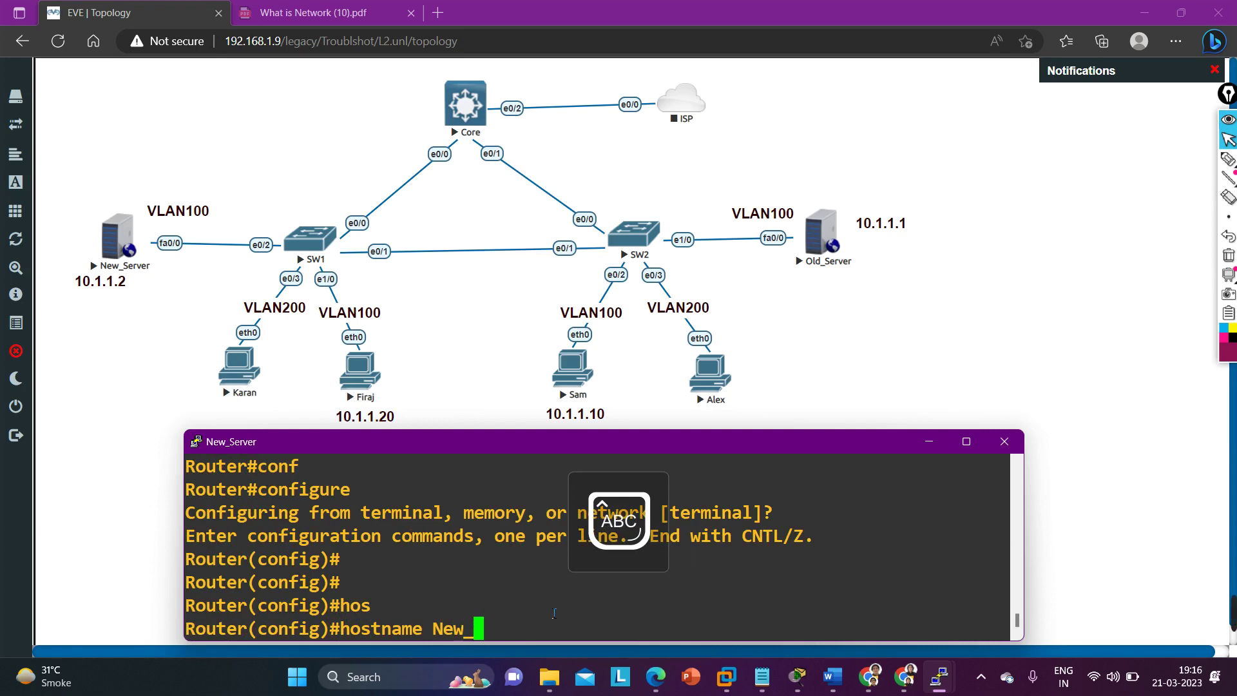
text(Server)
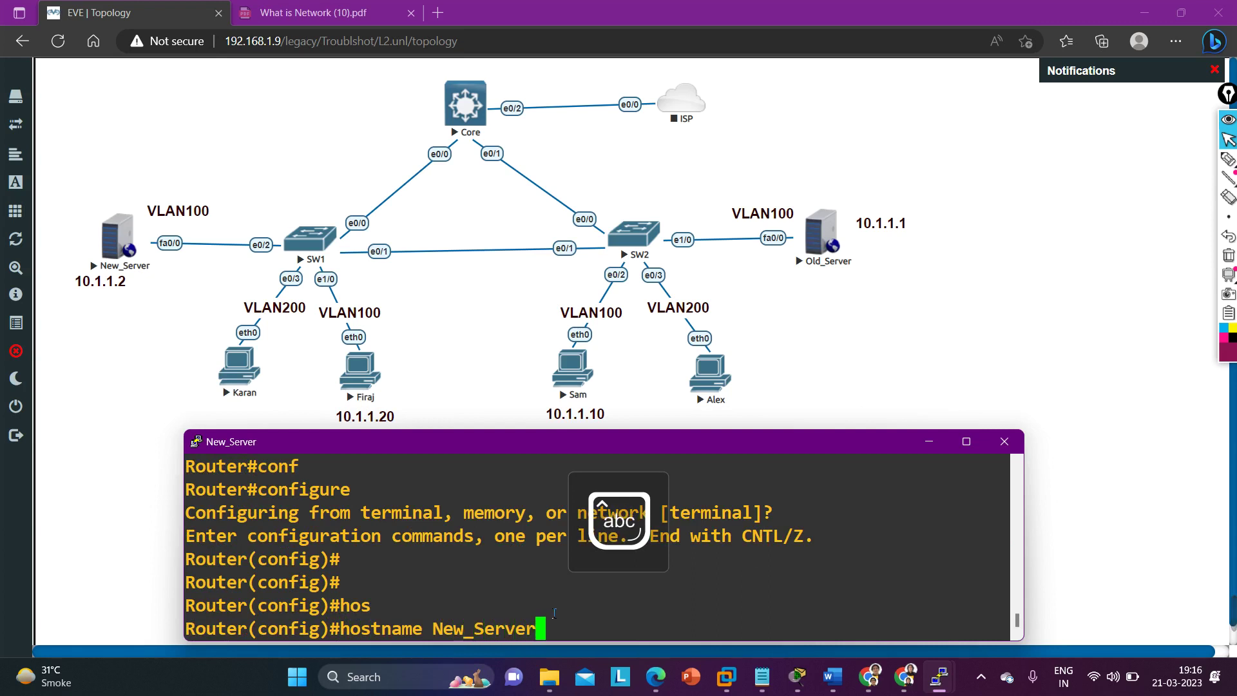
key(Return)
click(973, 359)
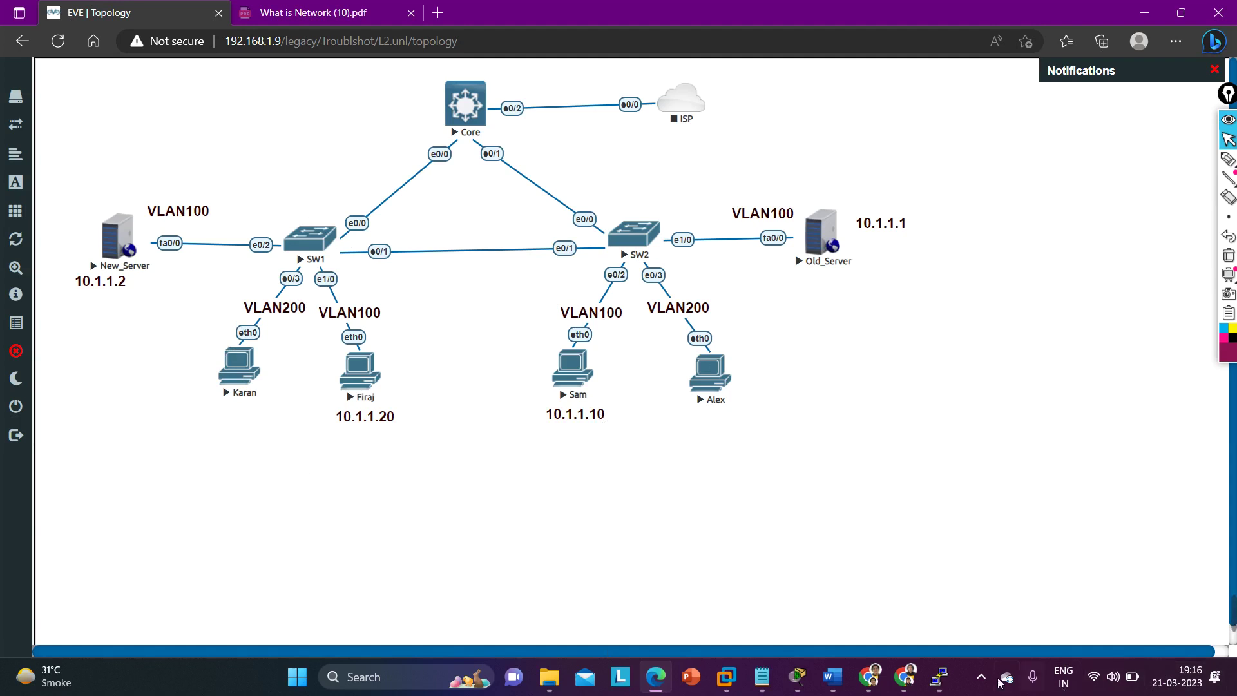
Display SW1's spanning-tree status with 'show spanning-tree' in privileged mode
mouse_move(935, 678)
click(938, 617)
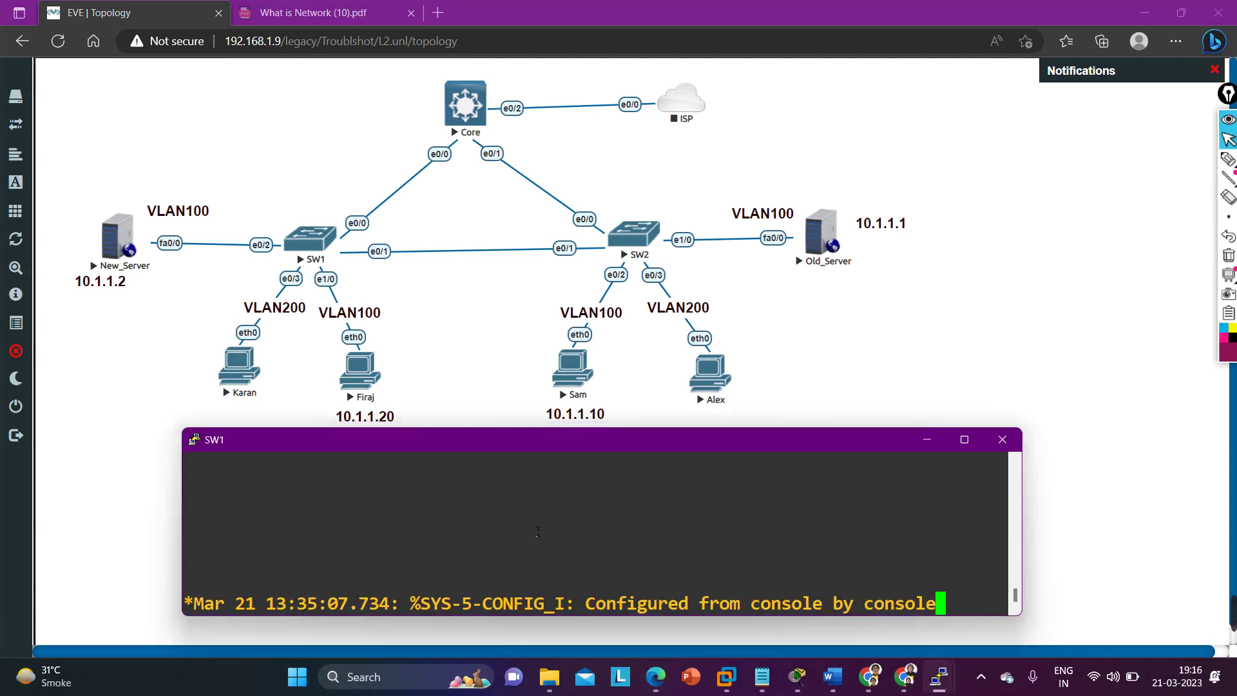
key(Return)
key(Return)
key(Return)
key(Return)
key(Return)
key(Return)
key(Return)
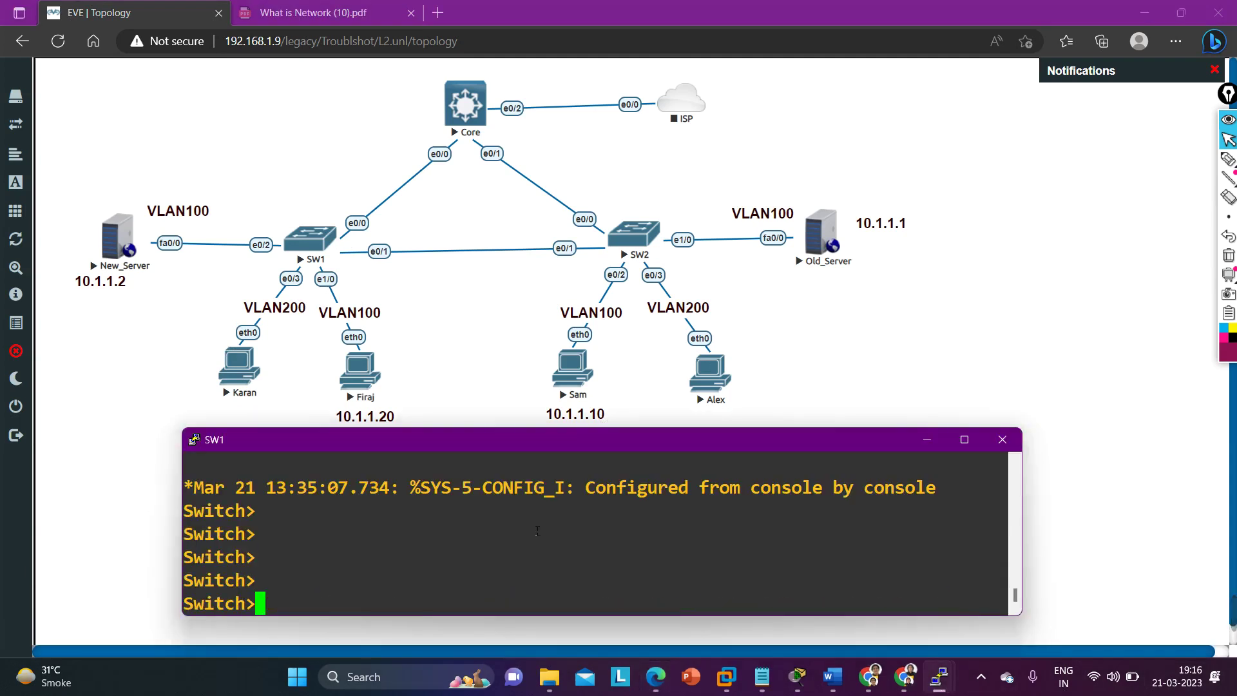
text(en)
key(Return)
key(Return)
key(Return)
key(Return)
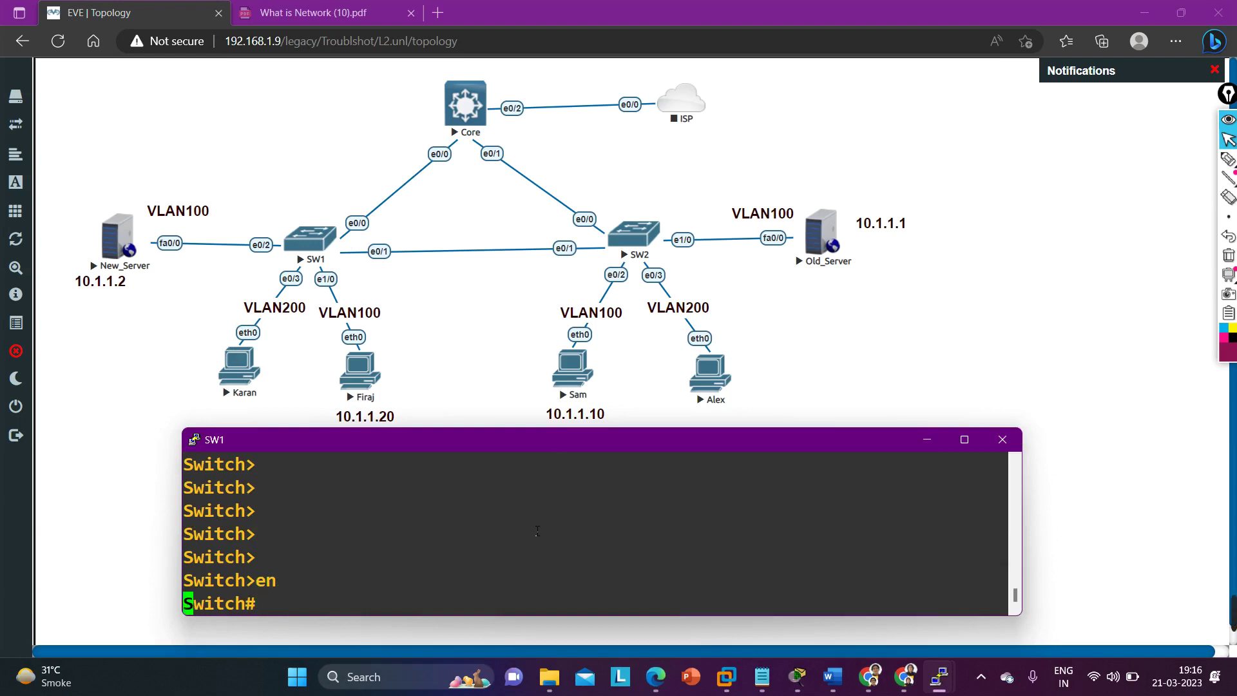
text(sh)
key(Tab)
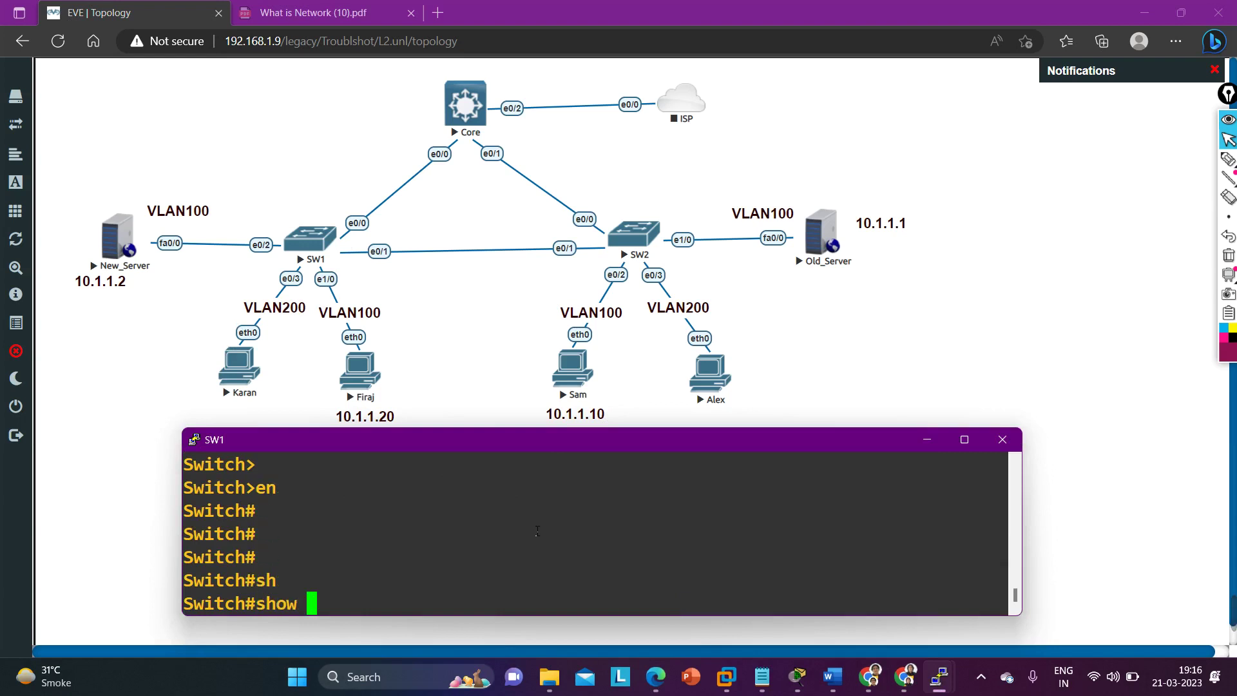
text(sp)
key(Tab)
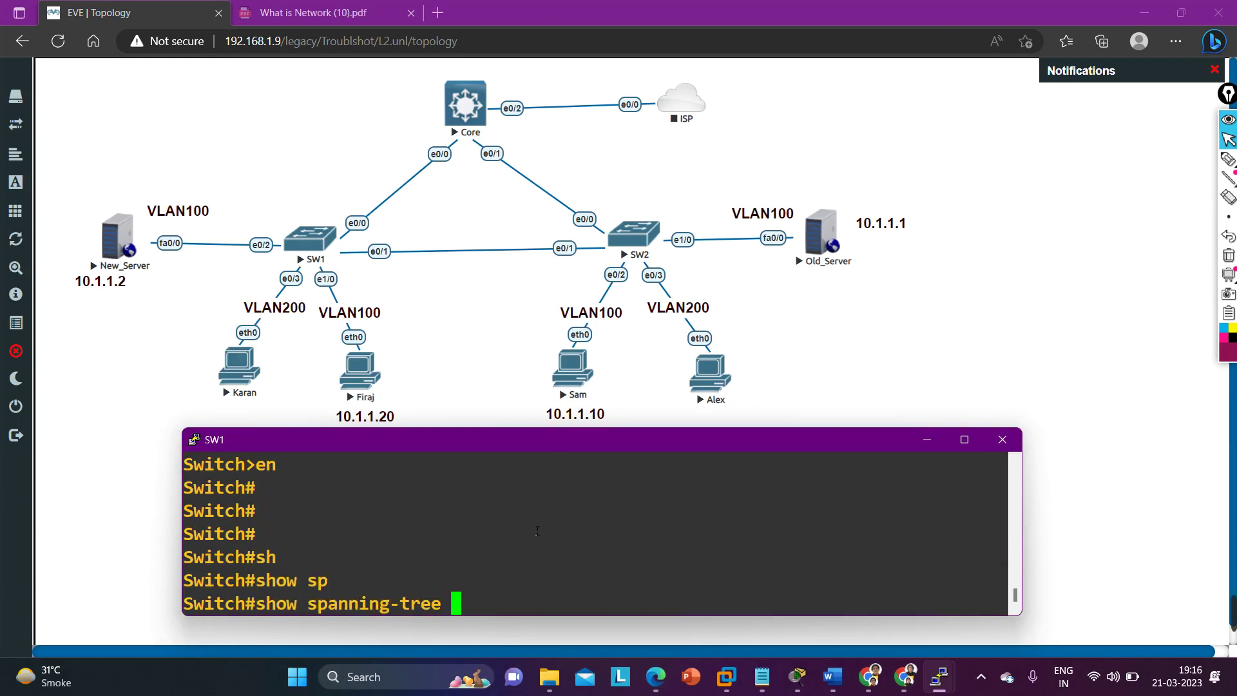
key(Return)
Highlight SW1's Et0/0 and Et0/1 rows, both designated forwarding
scroll(414, 500, up, 2)
scroll(414, 501, down, 1)
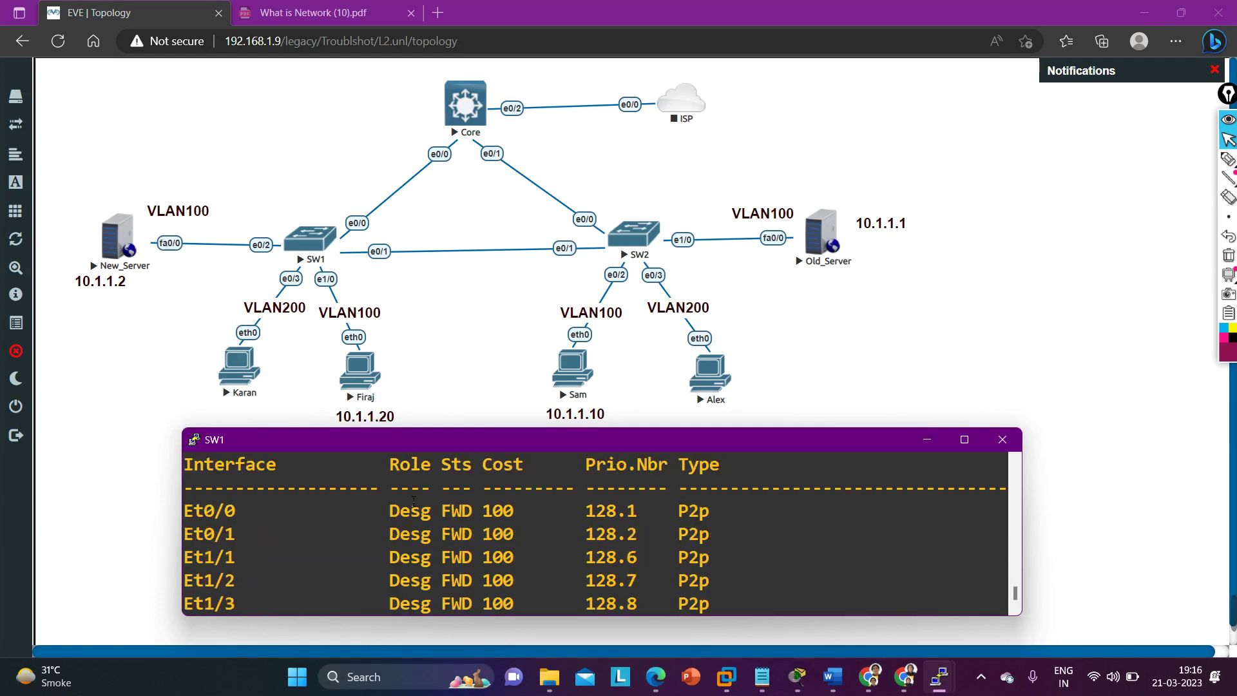
drag(219, 515, 473, 516)
drag(205, 542, 434, 543)
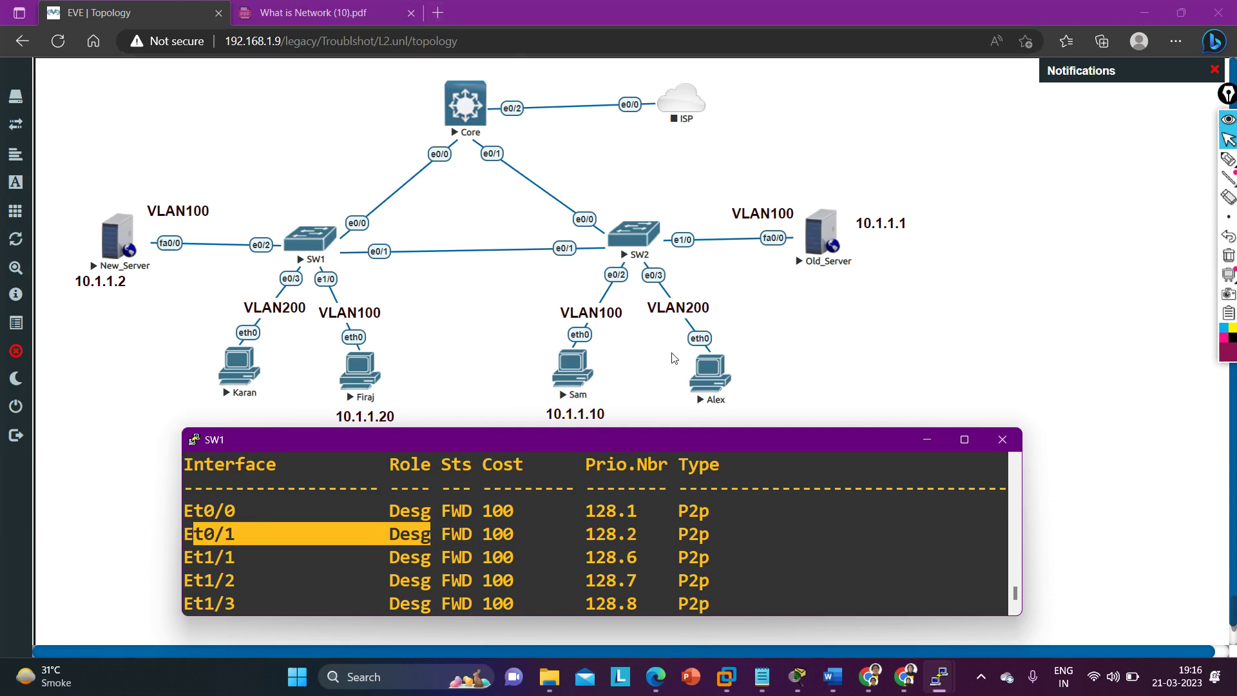
Minimize SW1 and display SW2's spanning-tree status with 'show spanning-tree'
click(927, 440)
mouse_move(939, 677)
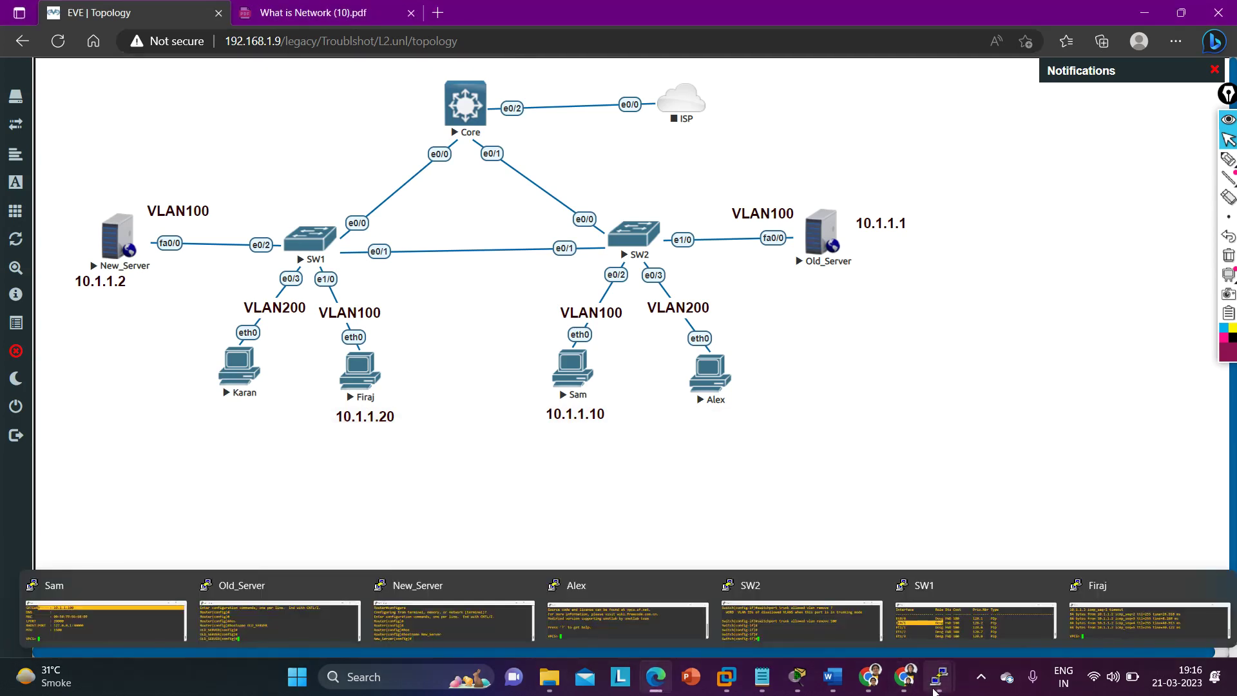
click(831, 634)
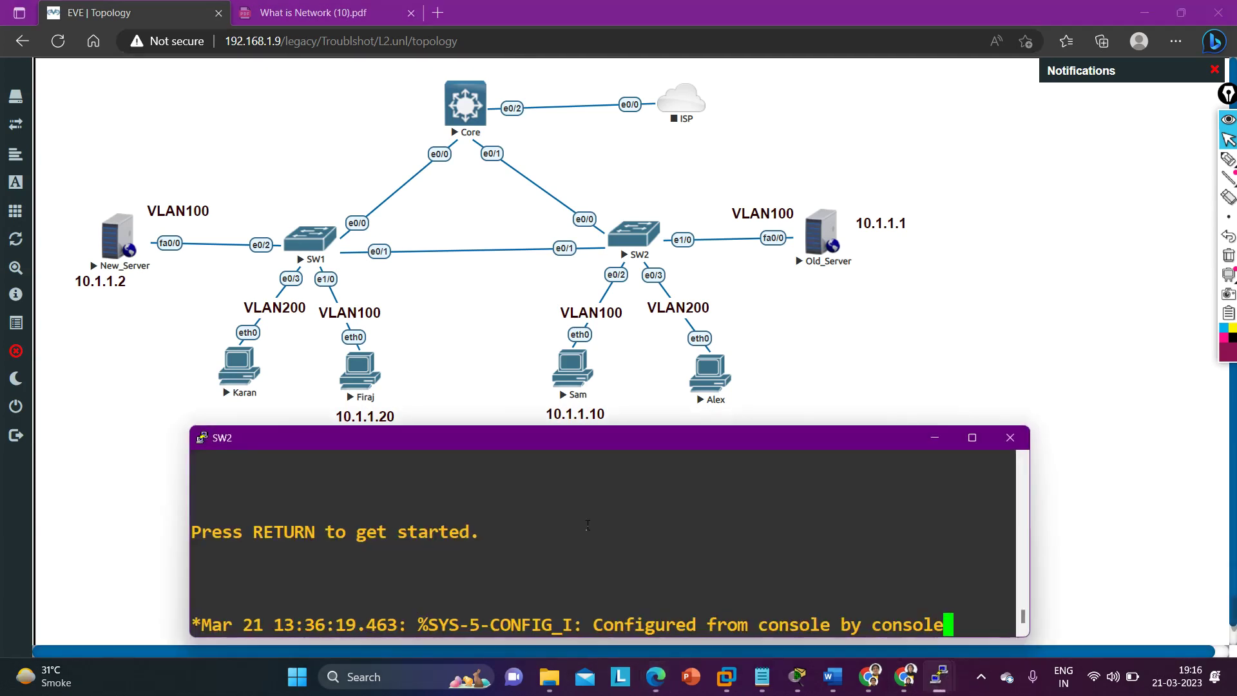
key(Return)
key(Return)
key(Return)
key(Return)
key(Return)
key(Return)
text(en)
key(Return)
text(sh)
key(Tab)
text(sp)
key(Tab)
key(Return)
Highlight SW2's designated Et0/0 and root port Et0/1 rows, then minimize the console
scroll(582, 520, up, 2)
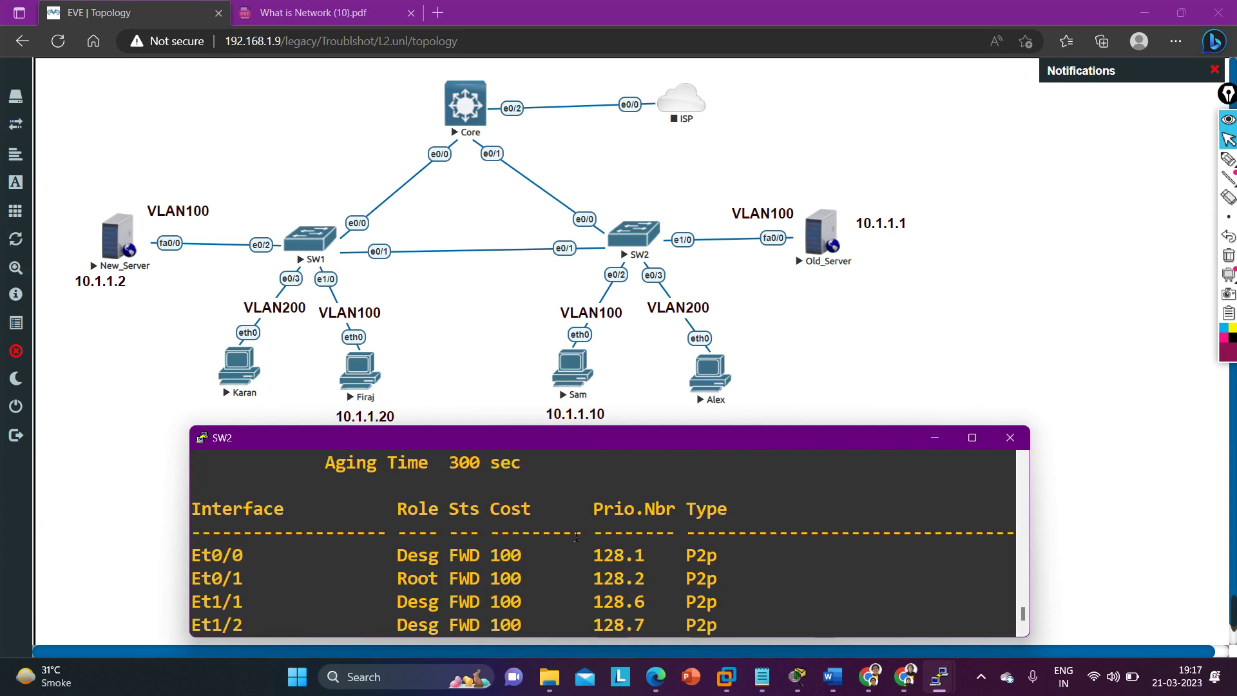
drag(208, 558, 516, 561)
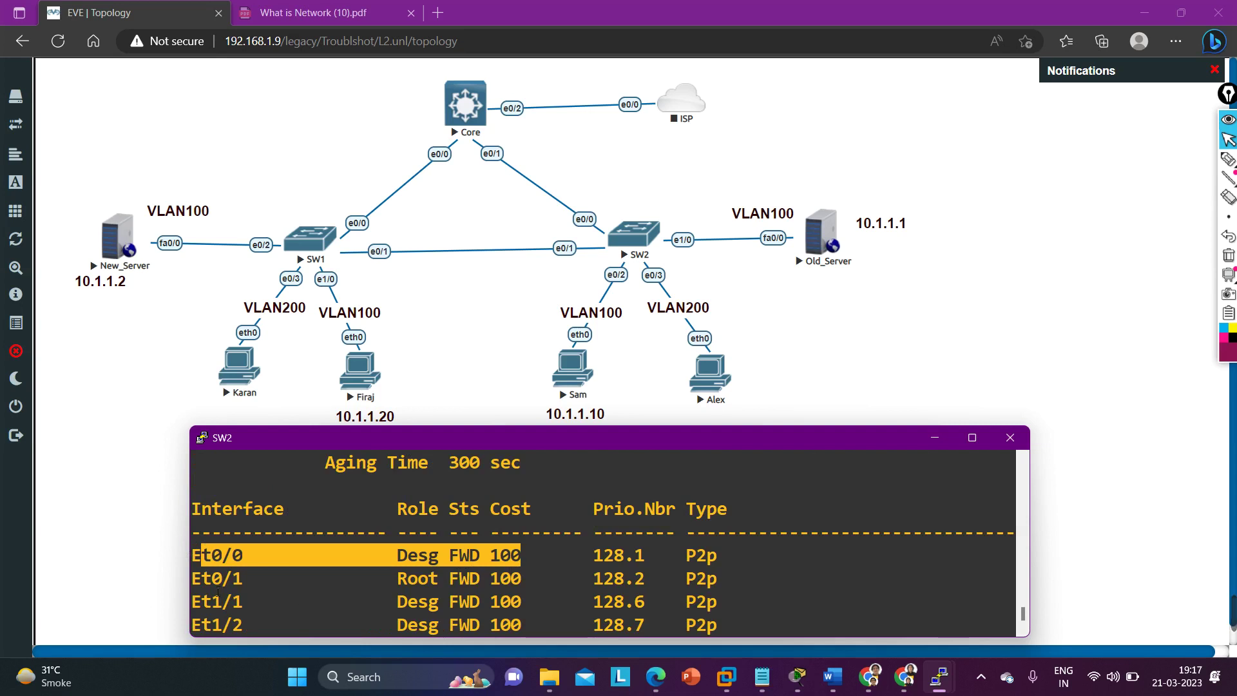
drag(218, 587, 422, 584)
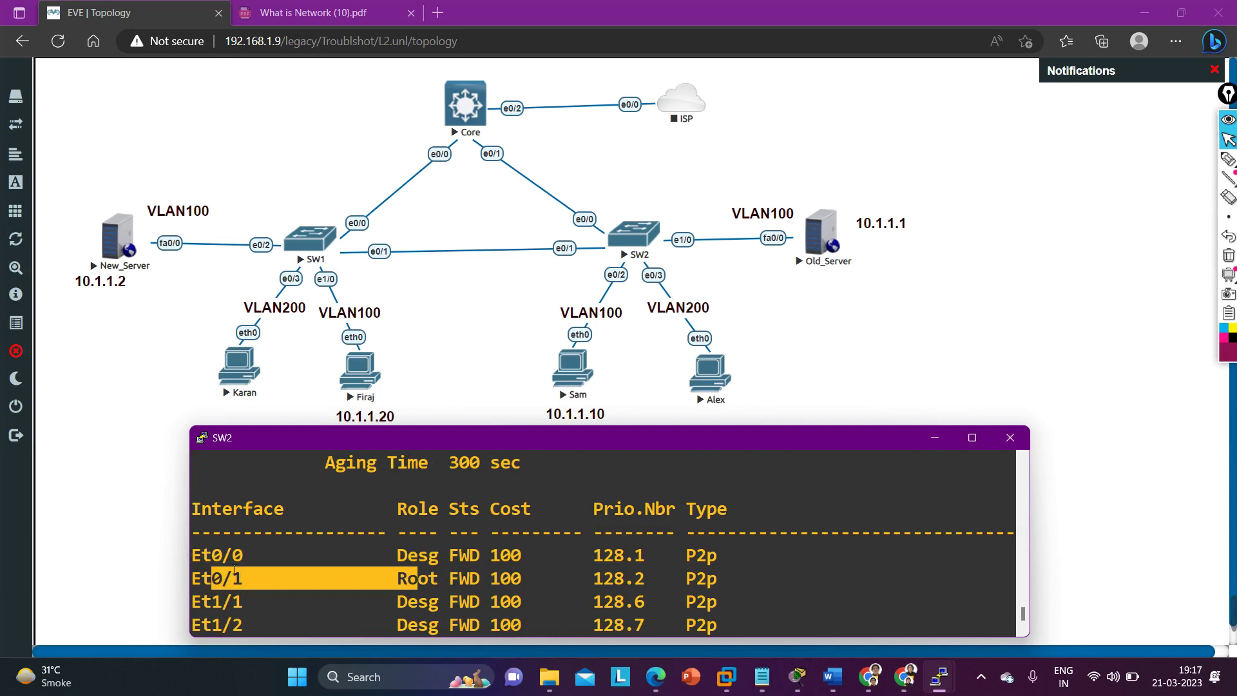
drag(222, 562, 371, 574)
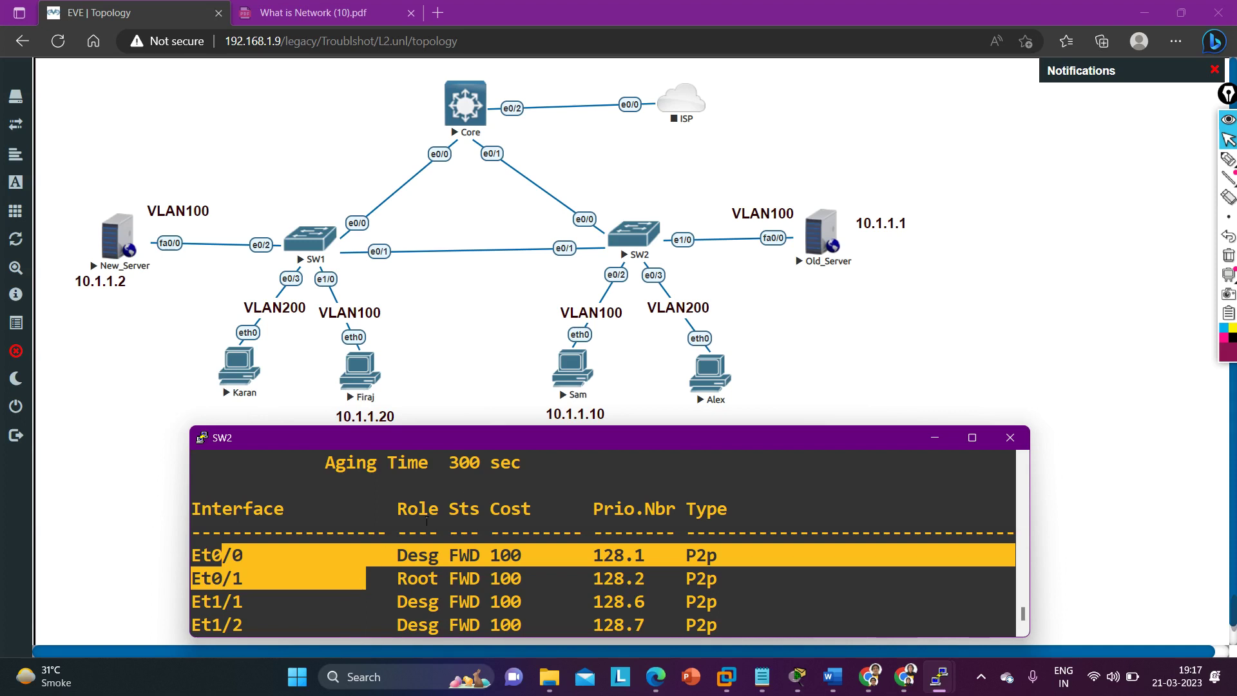
click(943, 439)
mouse_move(937, 690)
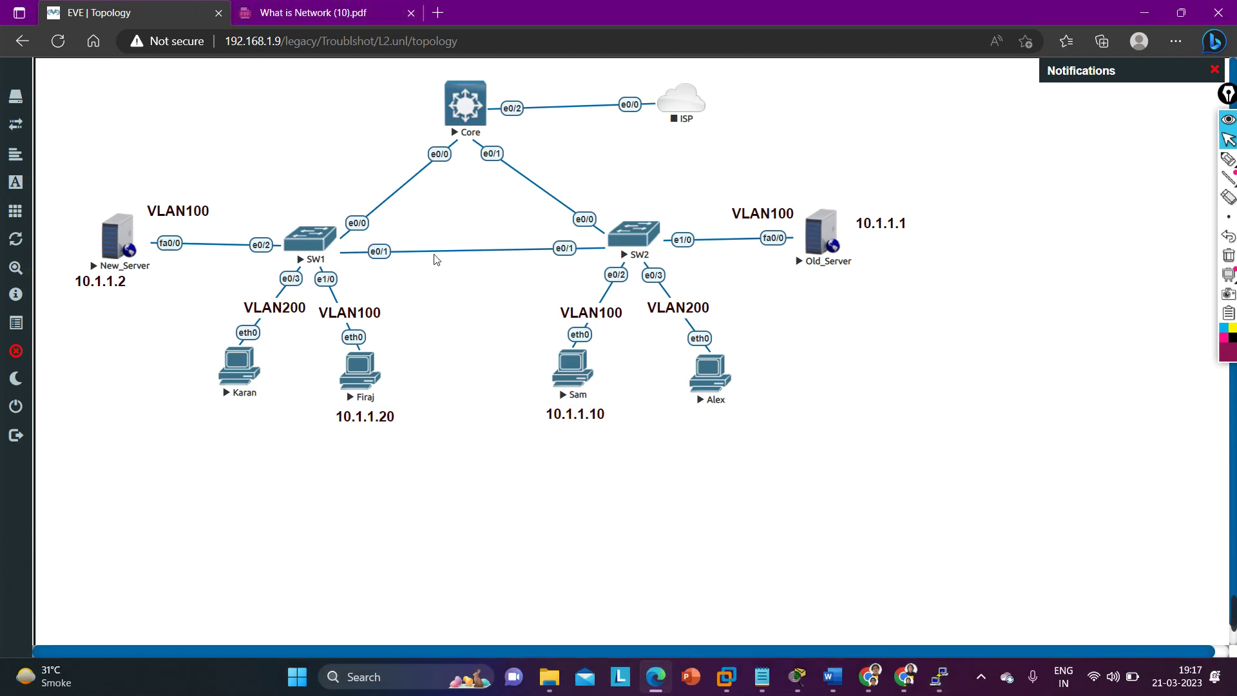
Open the Core switch console, place it below the diagram, and enter privileged mode
click(465, 120)
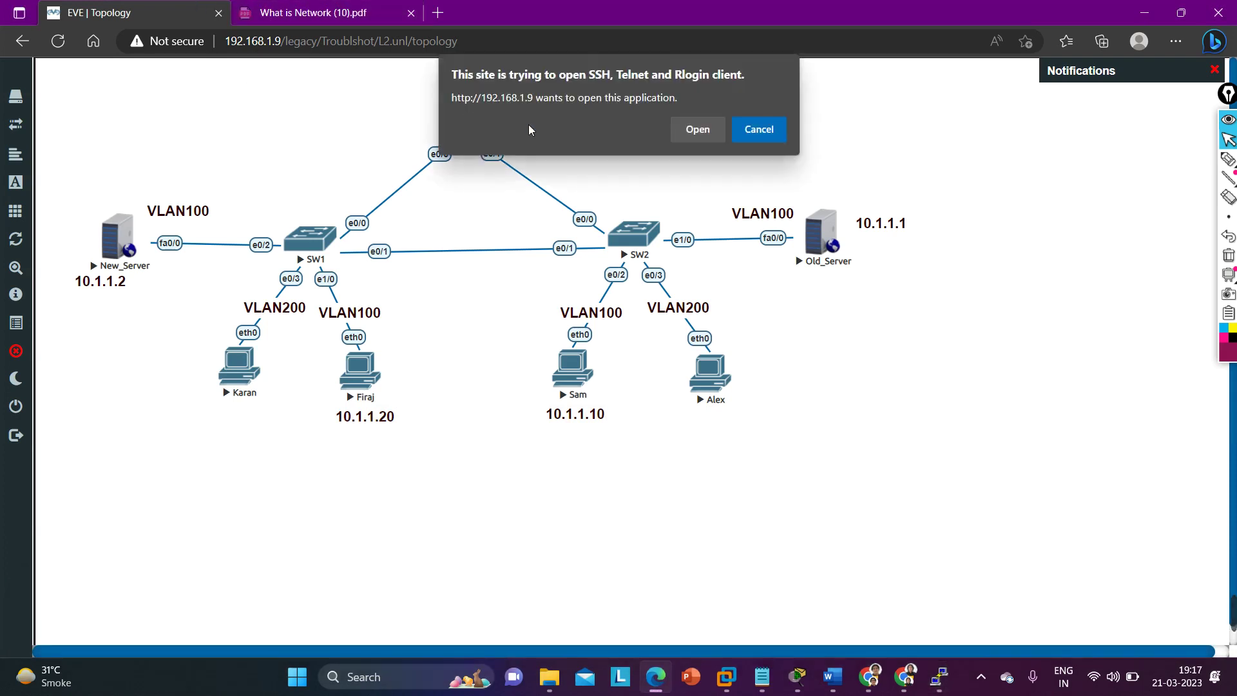
click(714, 133)
drag(552, 95, 553, 466)
key(Return)
key(Return)
text(en)
key(Return)
Run 'show spanning-tree' on Core and highlight the Et0/0 root and blocked Et0/1 rows
text(sh)
key(Tab)
text(sp)
key(Tab)
key(Return)
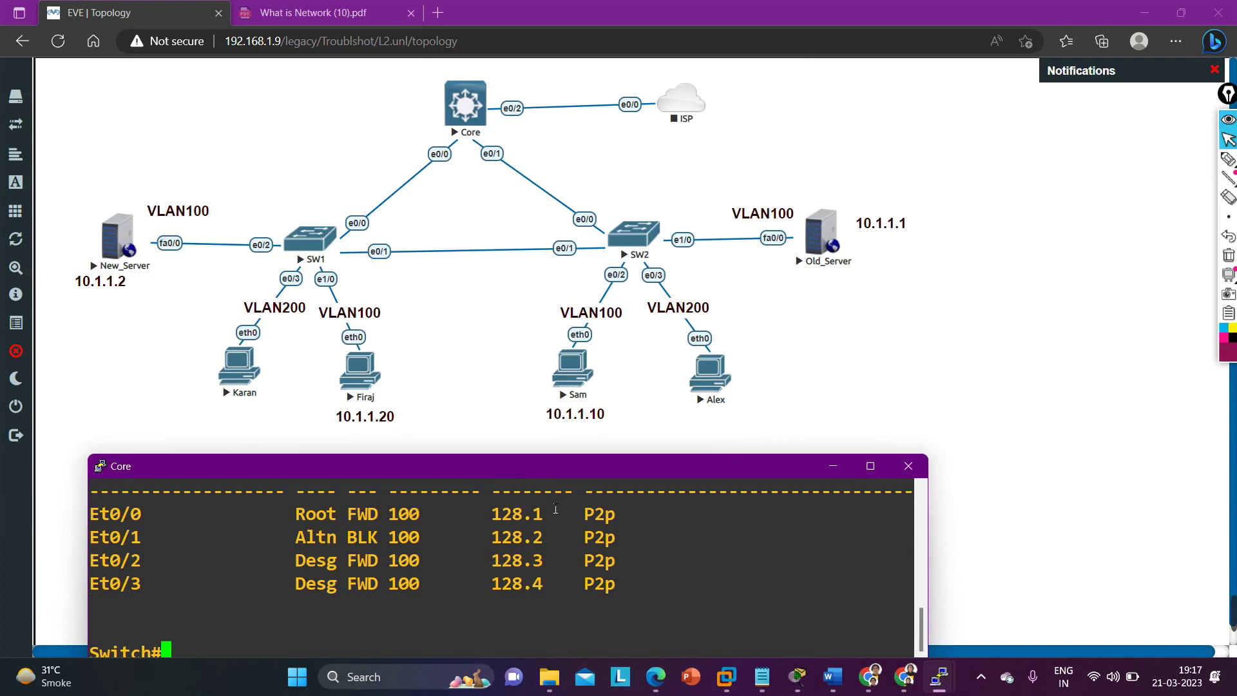
drag(126, 518, 403, 519)
drag(95, 540, 364, 542)
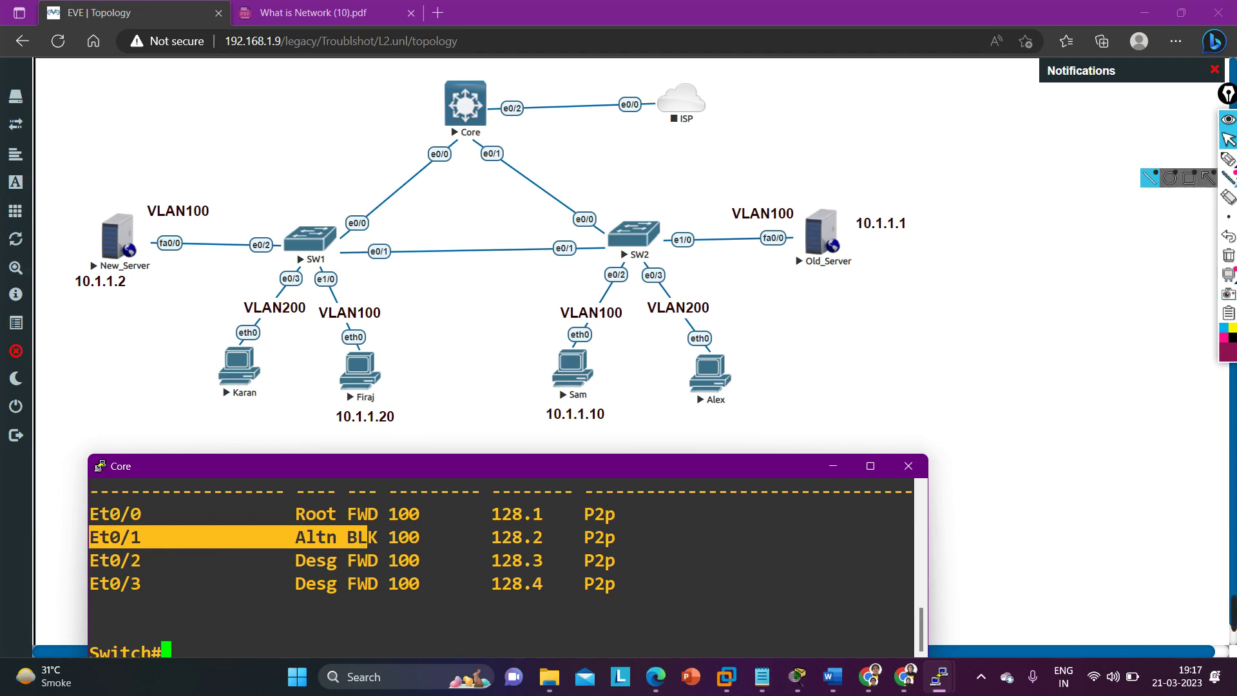
Cross out the blocked Core–SW2 link with the marker, then minimize the Core console
click(1229, 158)
drag(487, 178, 518, 143)
drag(482, 149, 517, 172)
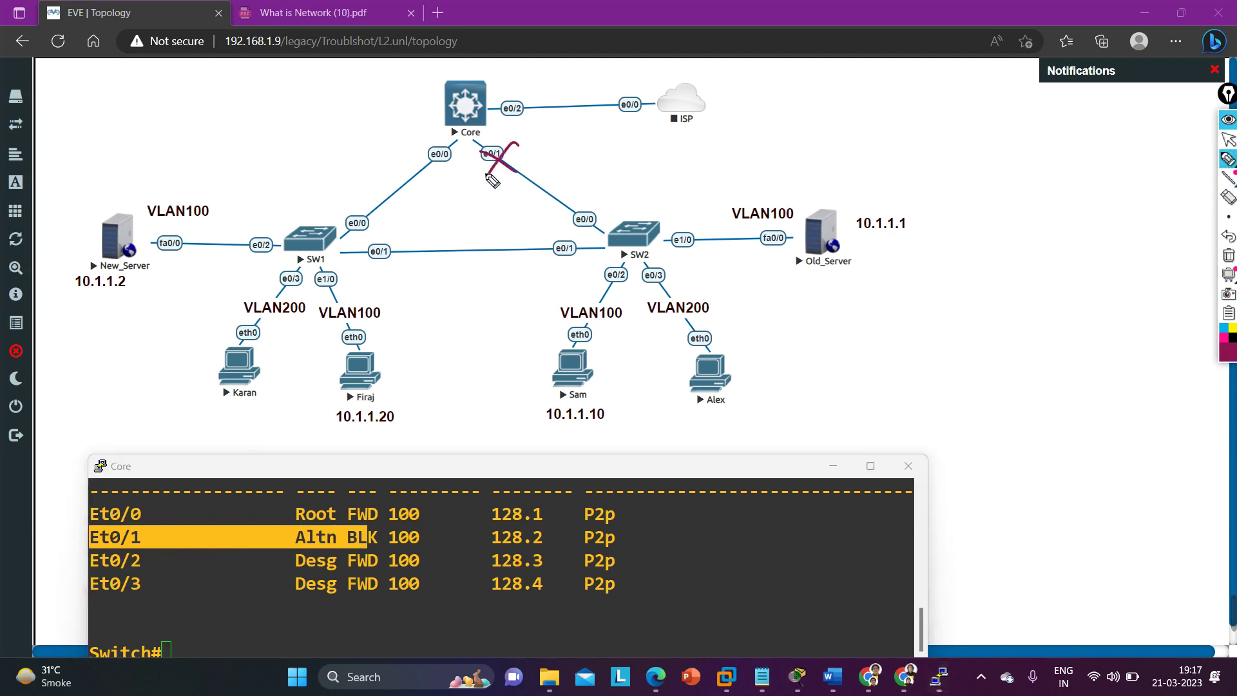
click(1228, 140)
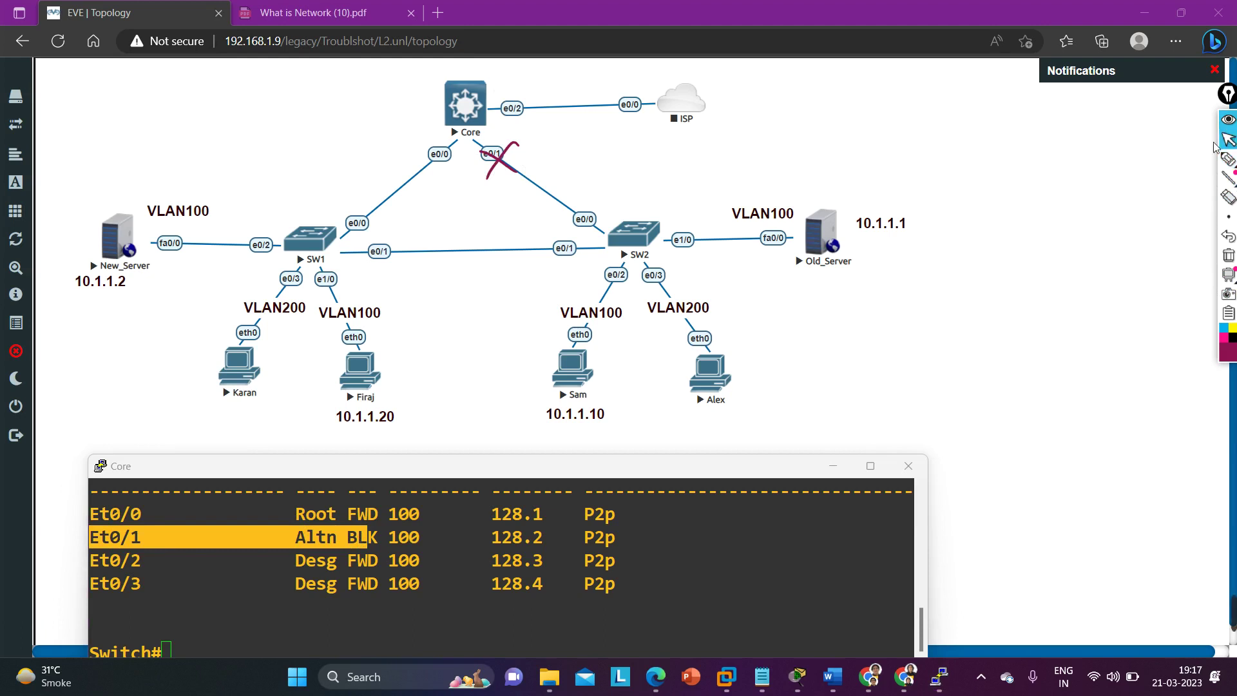
click(833, 467)
Underline the SW1–SW2 link and trace Sam's path to New_Server, then erase all marks
click(1228, 159)
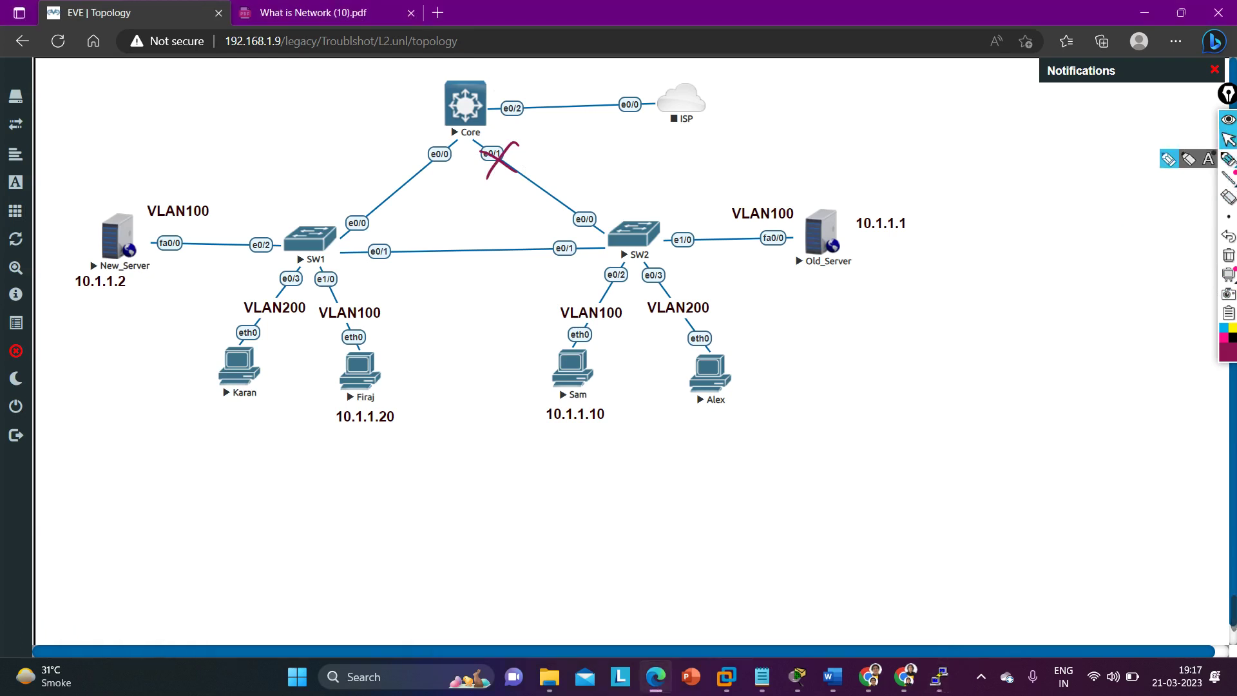
mouse_move(343, 262)
mouse_down()
mouse_move(599, 270)
mouse_move(366, 264)
mouse_move(520, 273)
mouse_up()
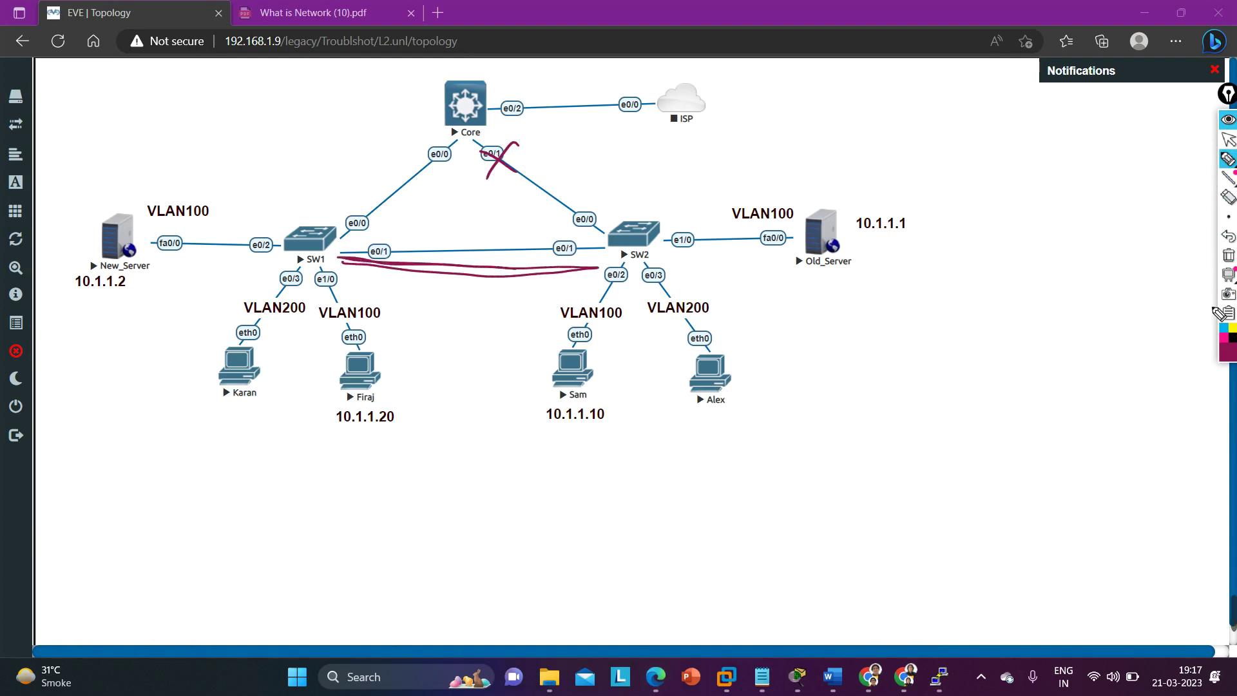
click(1228, 256)
mouse_move(565, 409)
mouse_down()
mouse_move(666, 293)
mouse_move(643, 275)
mouse_move(438, 250)
mouse_move(119, 250)
mouse_up()
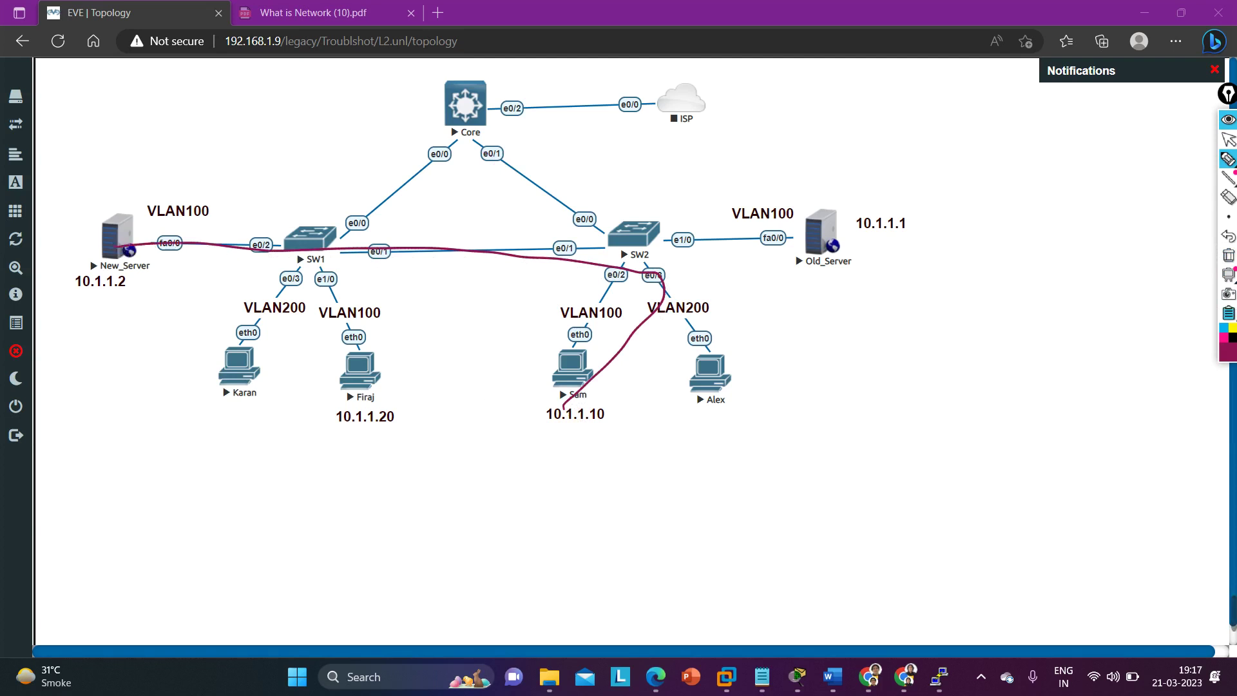
click(1228, 256)
click(1228, 139)
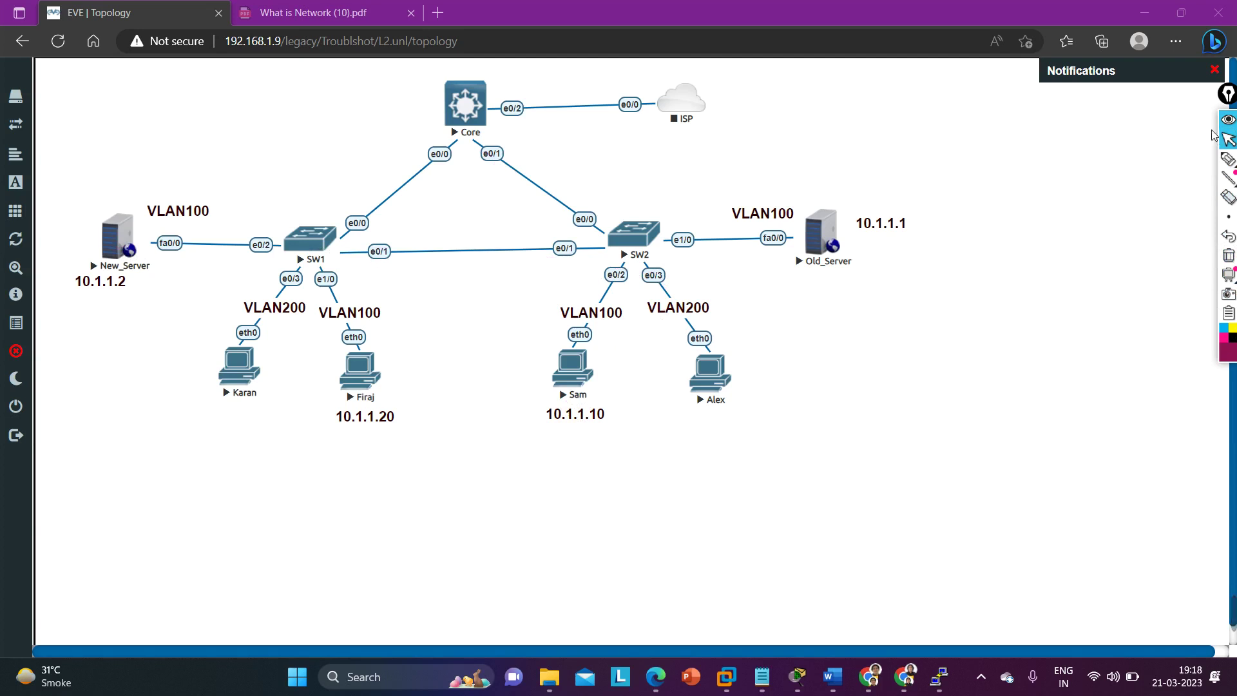
Bring up SW1's console and exit its paged spanning-tree output
mouse_move(940, 677)
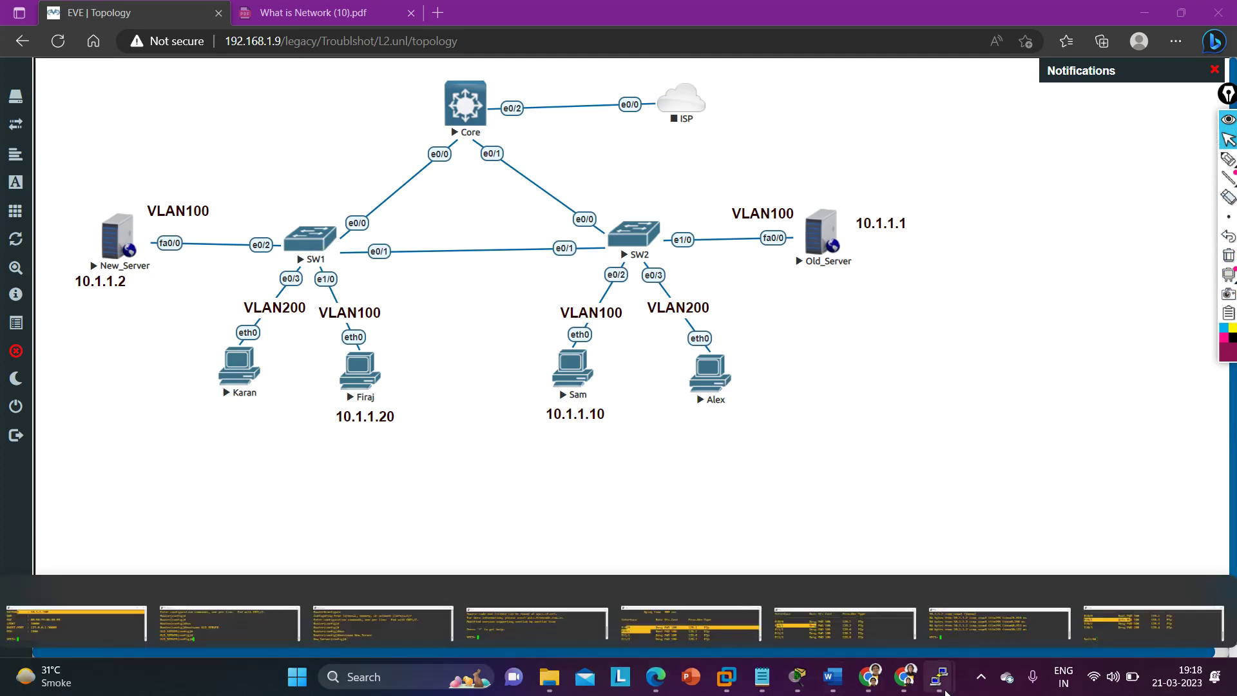
click(820, 608)
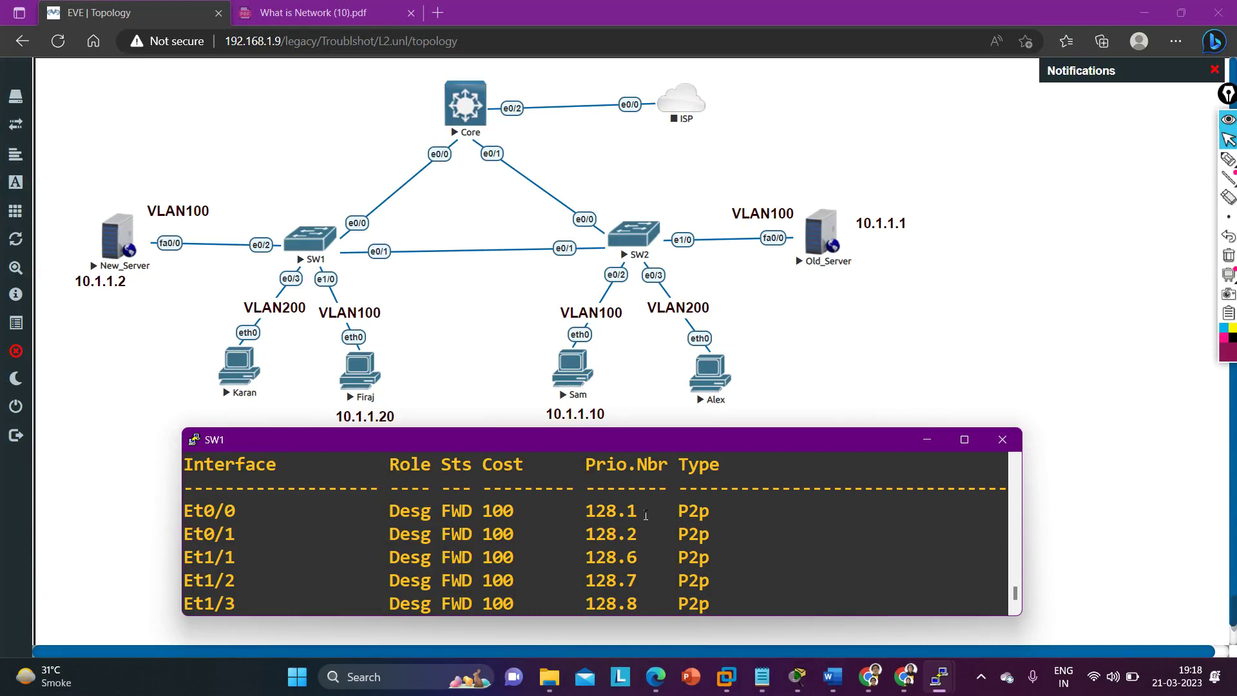
key(Return)
key(Return)
key(Return)
key(Return)
key(q)
key(Return)
key(Return)
key(Return)
key(Return)
Run 'show vlan brief' on SW1 and highlight the VLAN 100 row (Et0/2, Et1/0)
text(s)
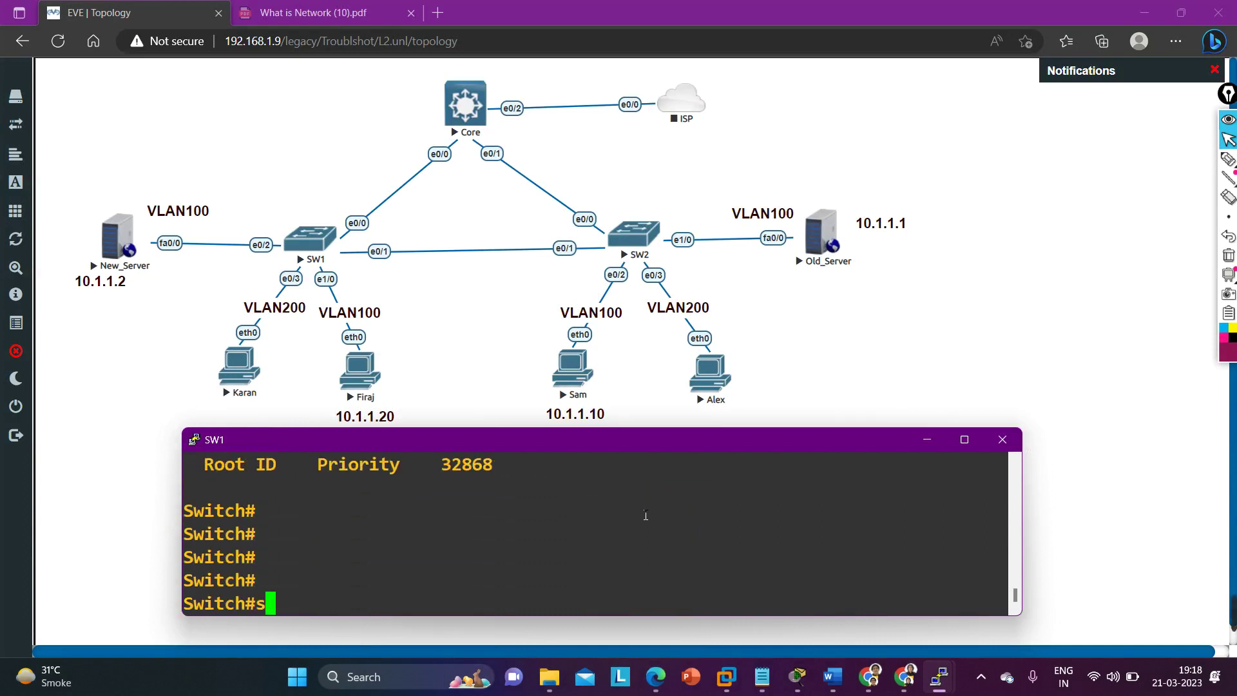
text(h)
key(Tab)
text(vl)
key(Tab)
text(br)
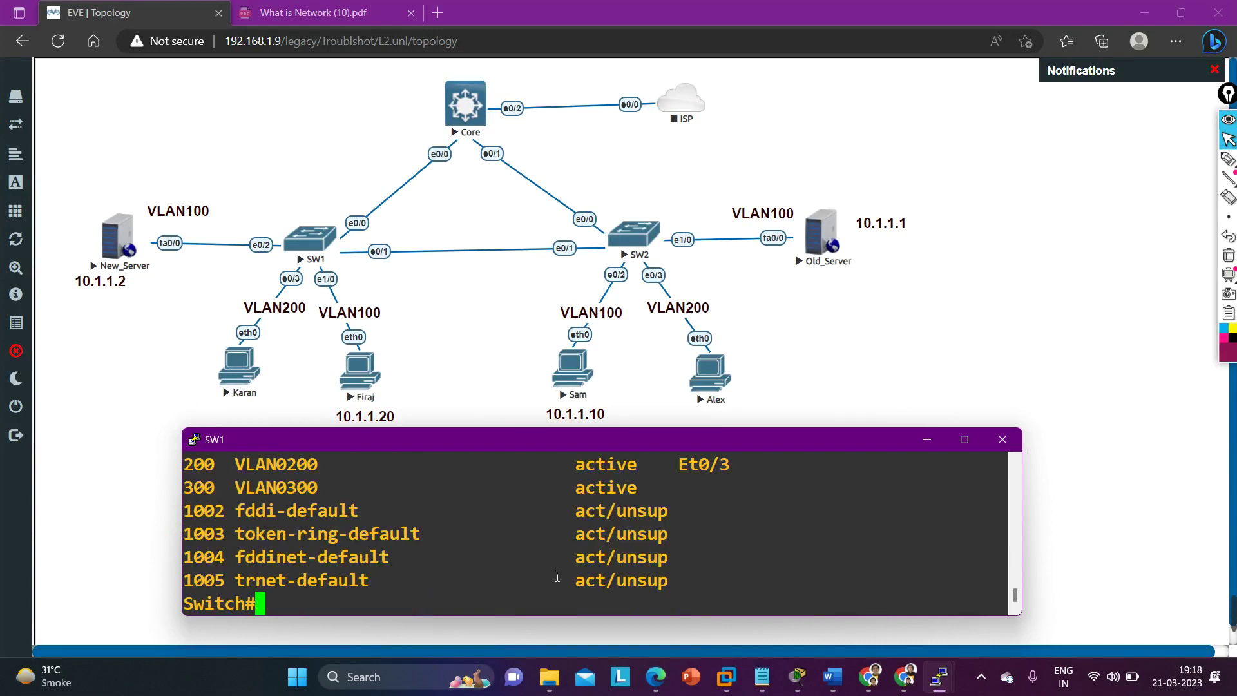
scroll(456, 525, up, 1)
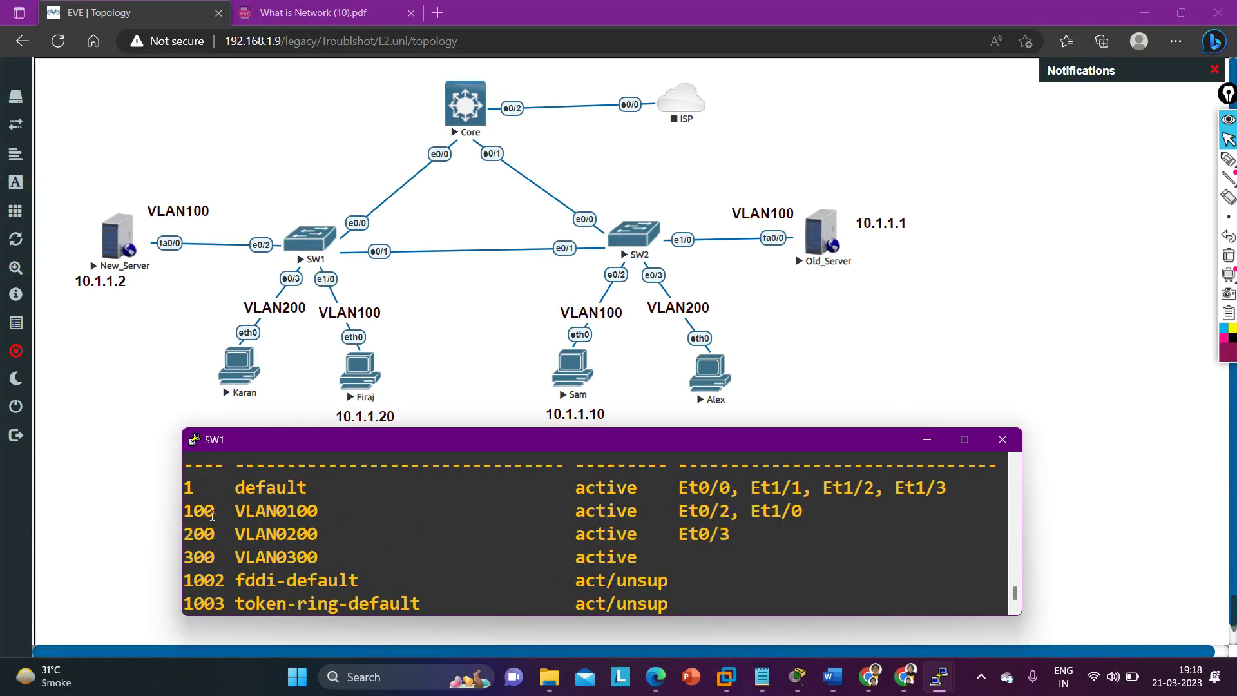
drag(198, 523, 735, 529)
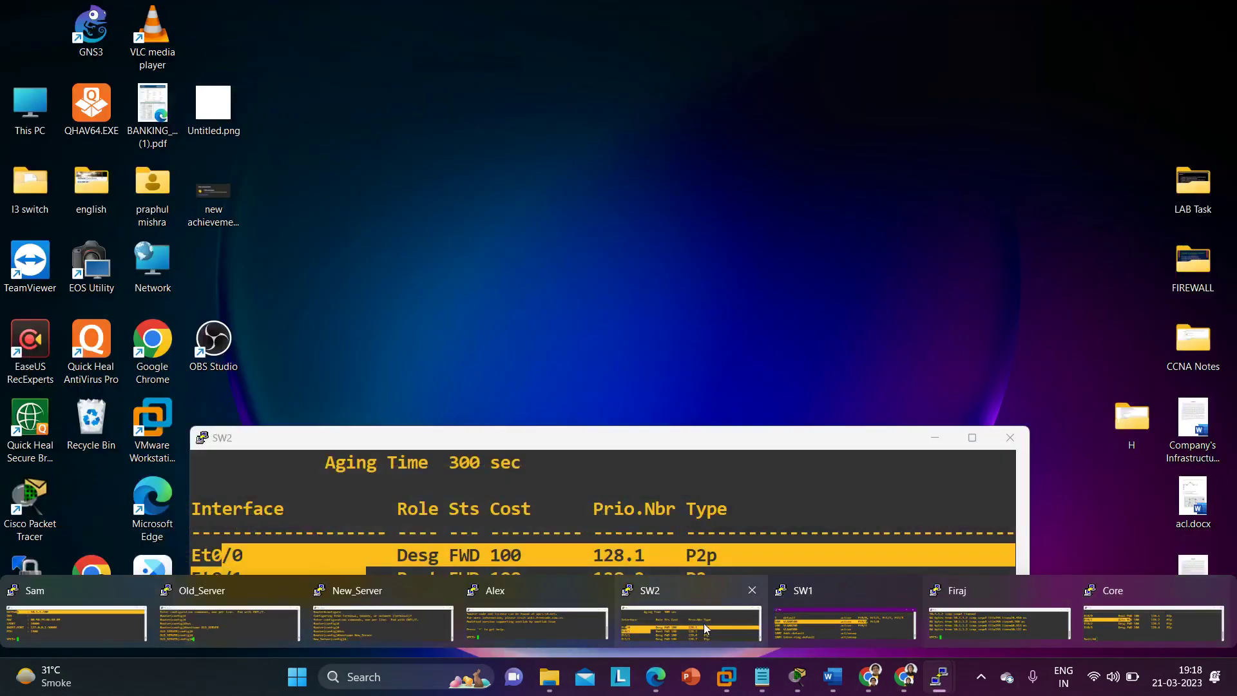
Run 'show vlan brief' on SW2 and highlight its VLAN 100 row with ports Et0/2 and Et1/0
click(704, 624)
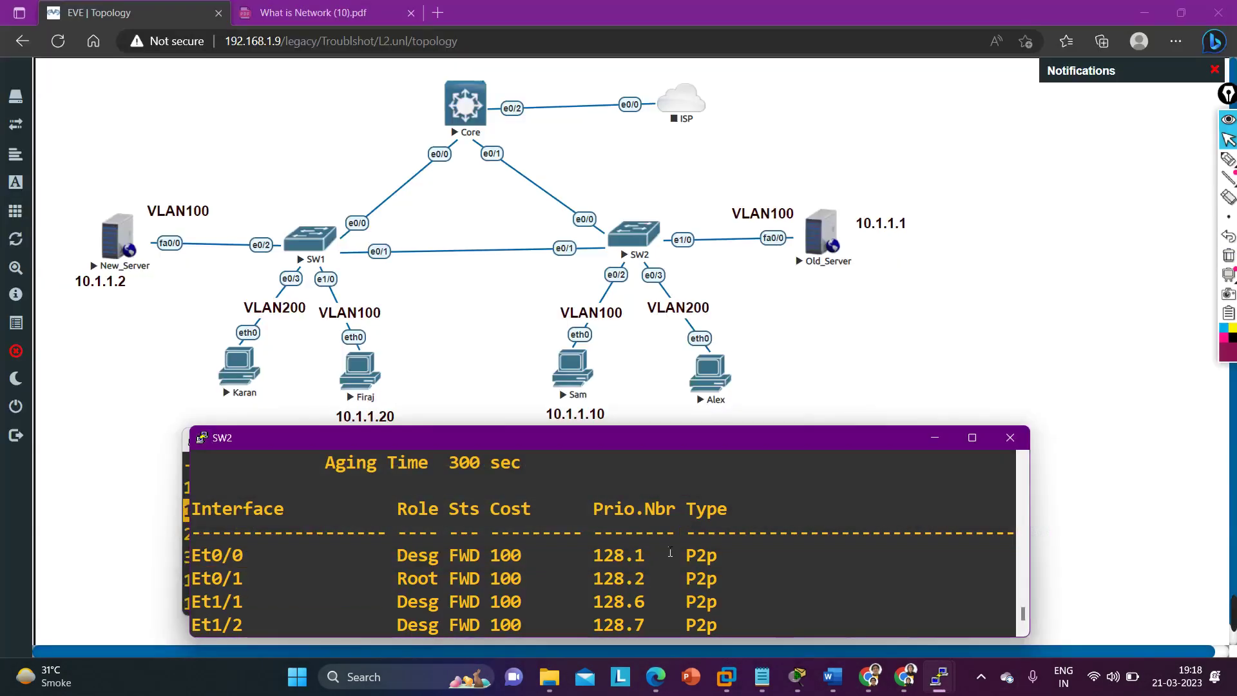
key(Return)
key(Return)
key(Return)
key(Return)
key(Return)
key(Return)
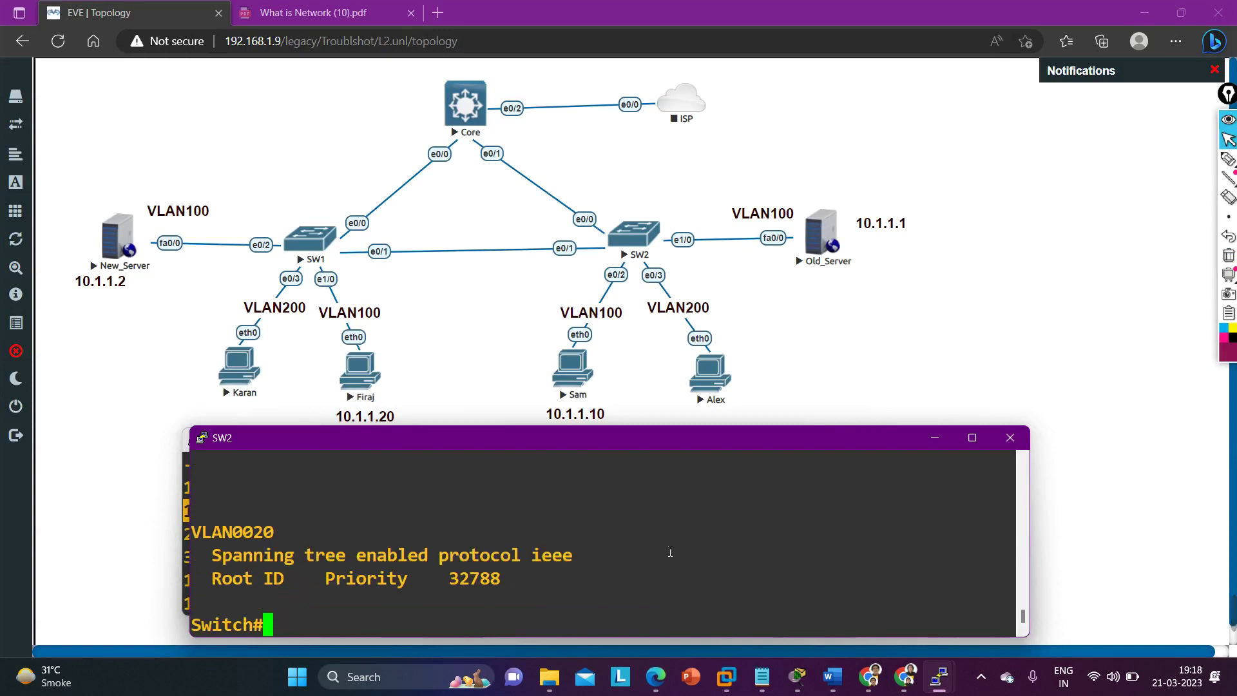
key(Return)
text(sh)
key(Tab)
text(vl)
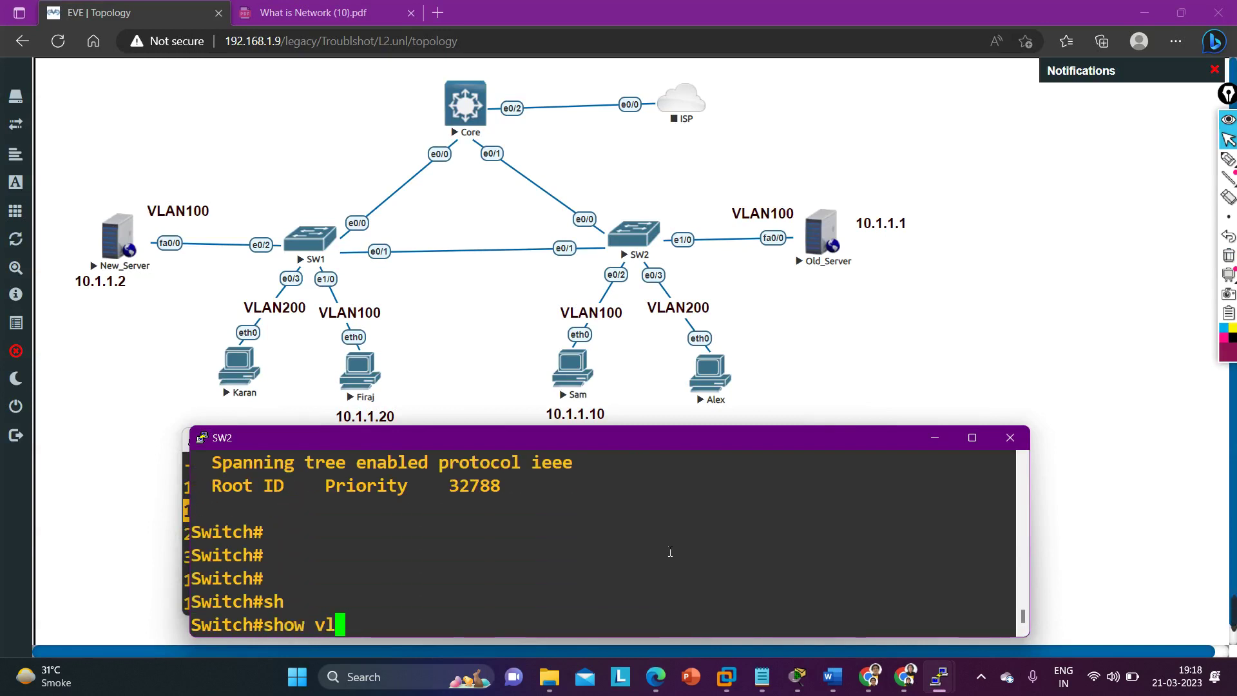
key(Tab)
text(br)
key(Return)
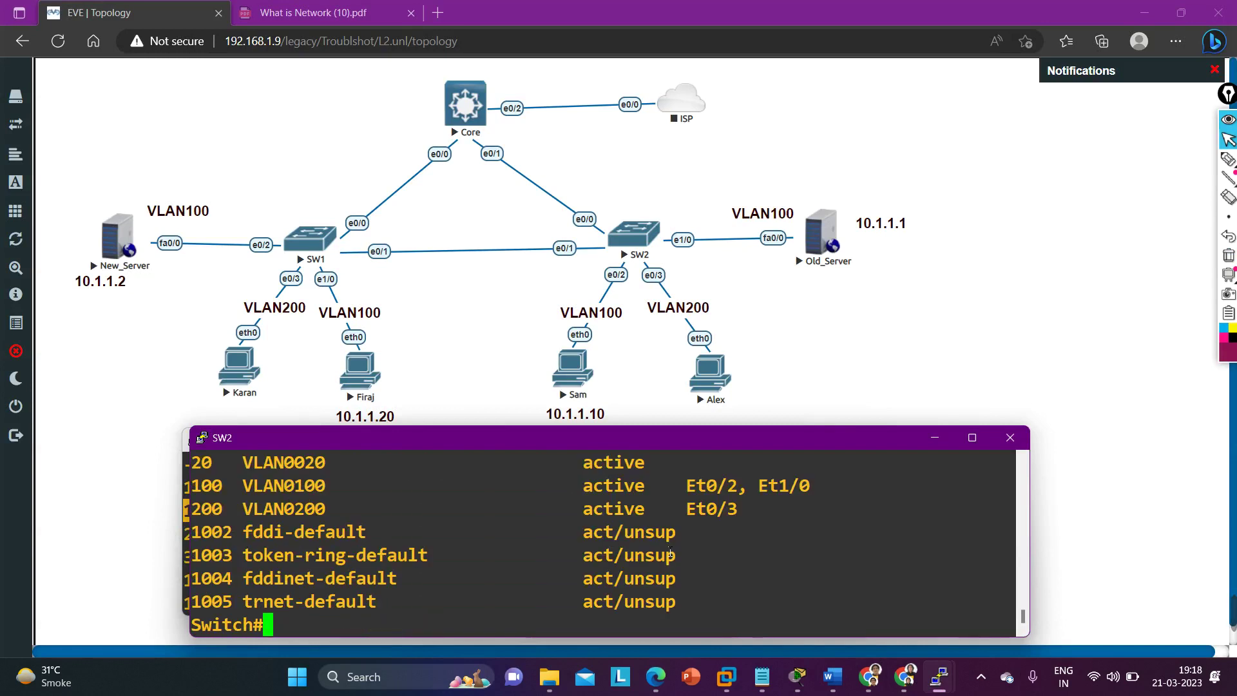
scroll(648, 548, up, 1)
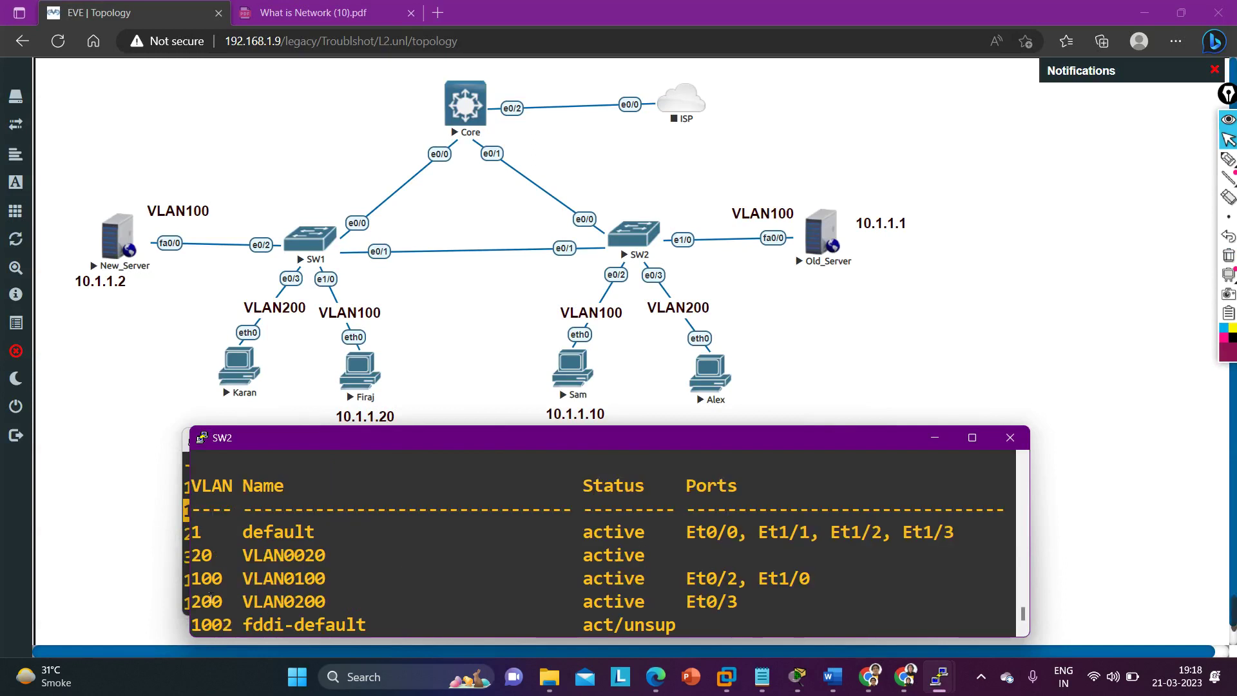
drag(212, 592, 716, 587)
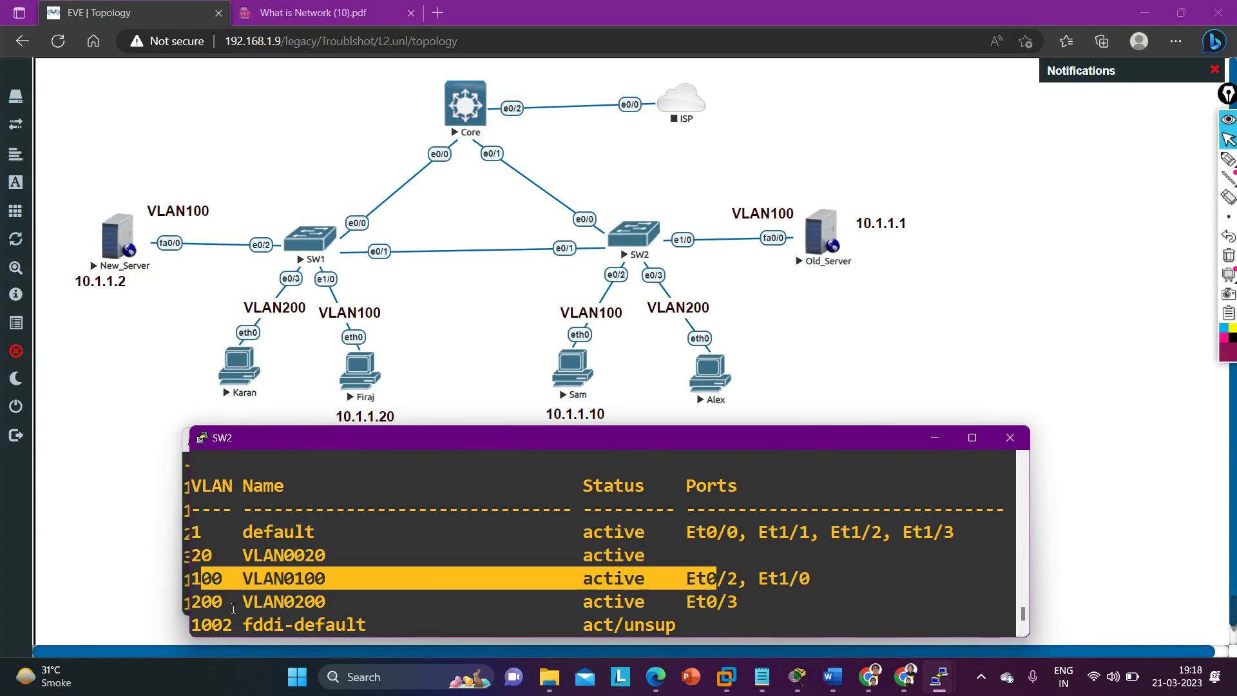
drag(847, 587, 1006, 583)
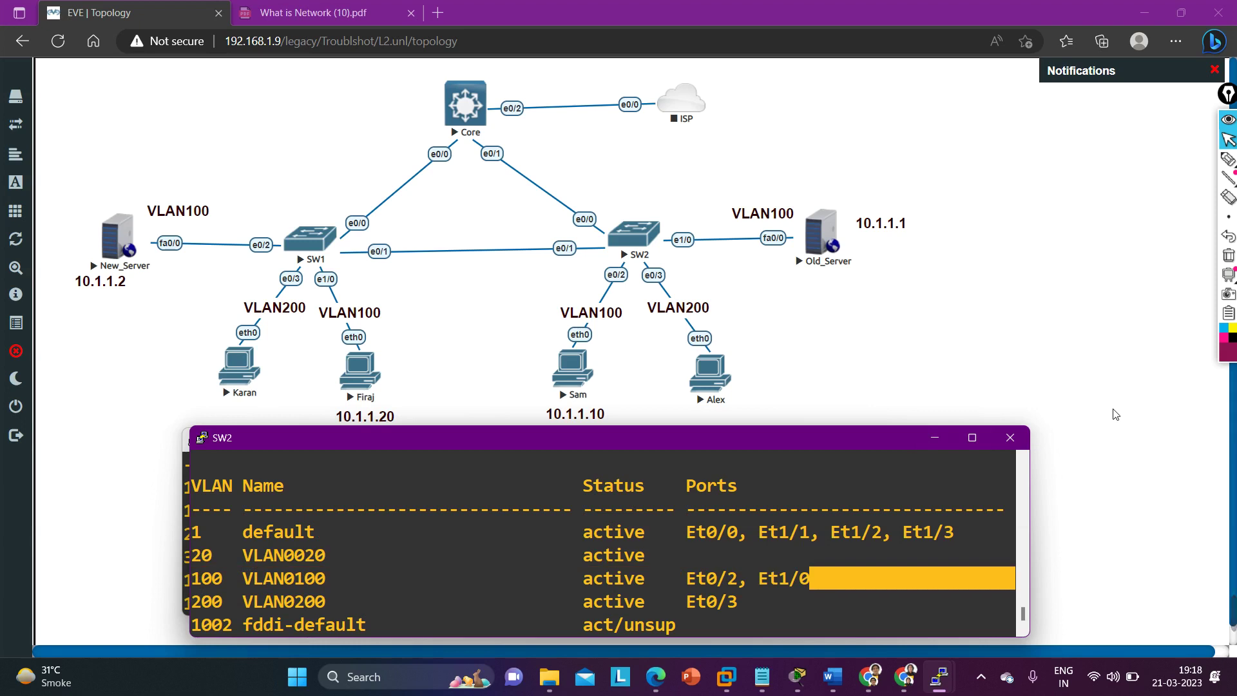
Draw an arrow at the SW1–SW2 link with the pen, then clear it
click(1228, 159)
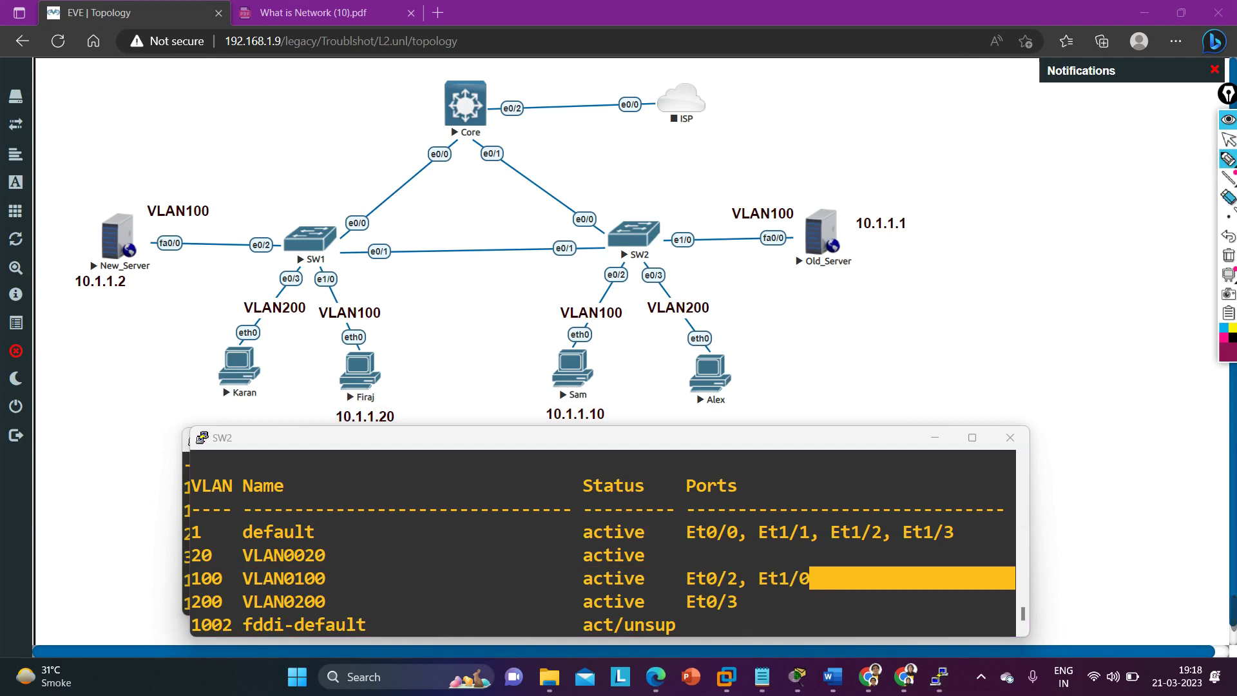
click(1230, 140)
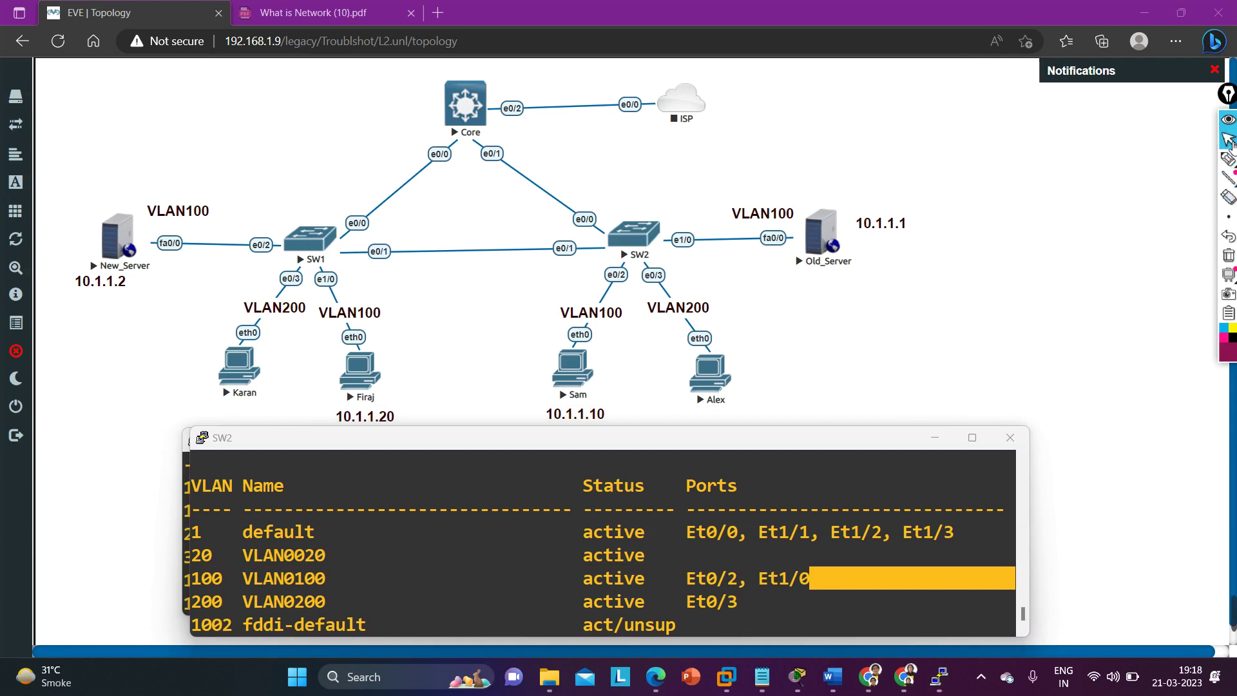
click(1228, 158)
mouse_move(473, 203)
mouse_down()
mouse_move(459, 233)
mouse_move(483, 224)
mouse_up()
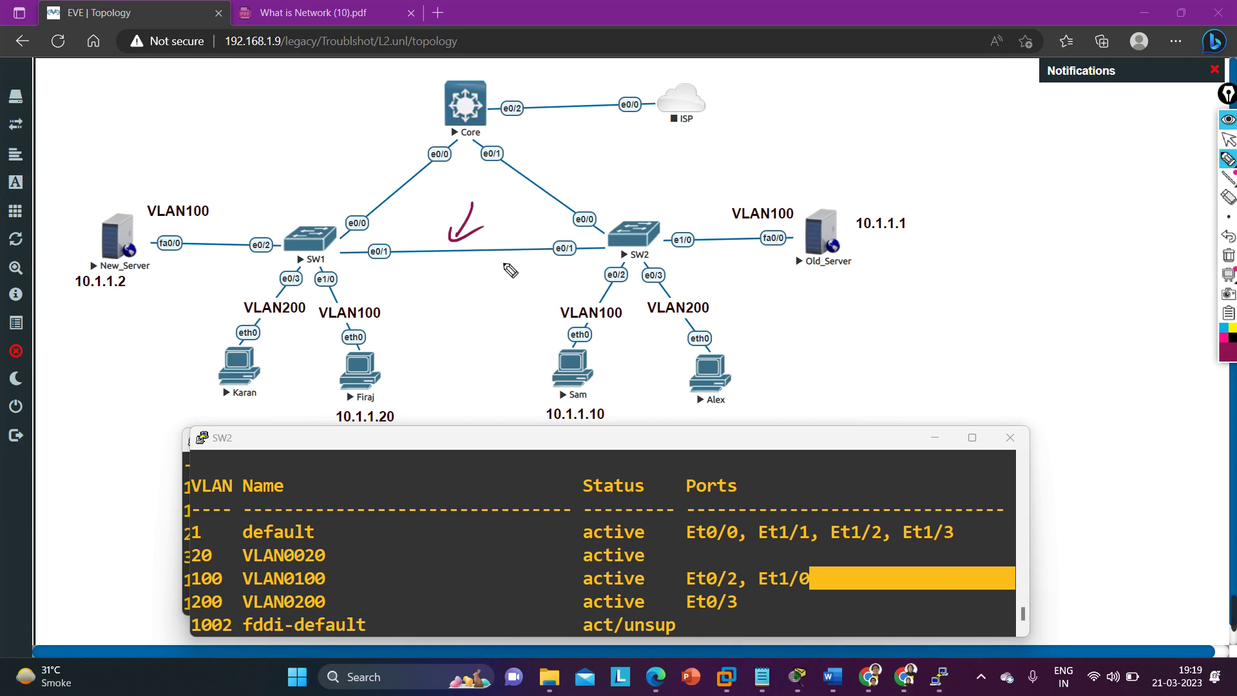
click(1228, 256)
click(1228, 138)
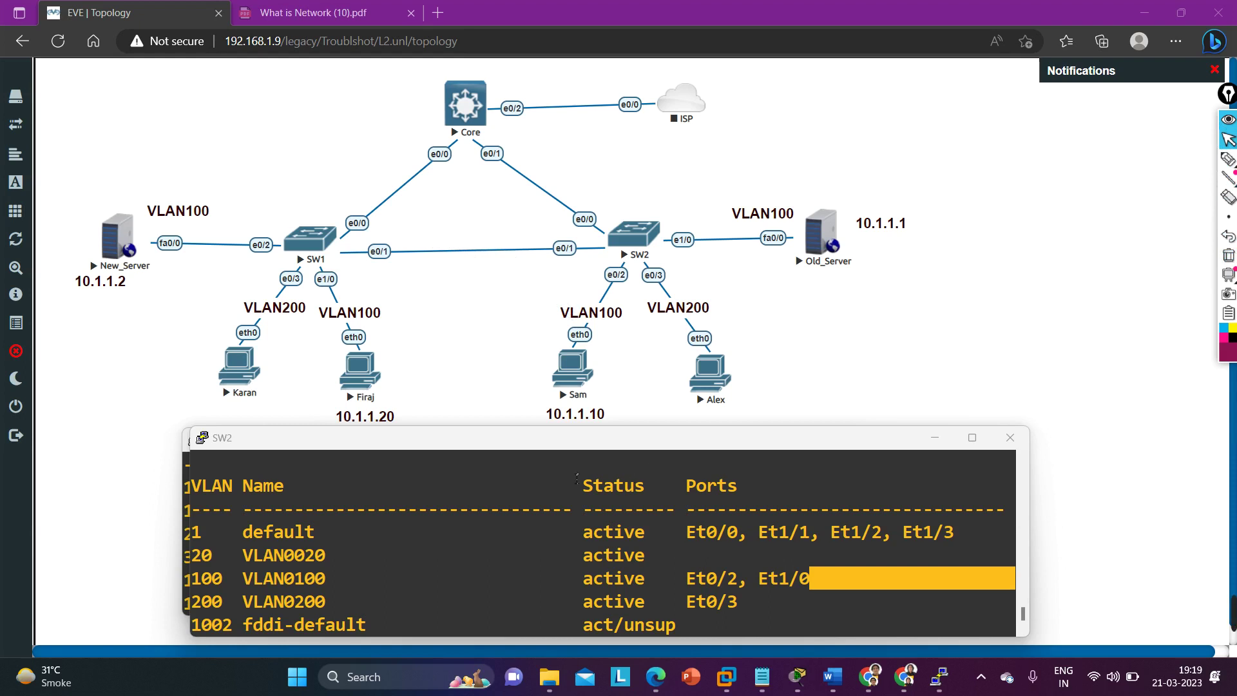
Minimize SW2's console and run 'show int trunk' on SW1
click(934, 438)
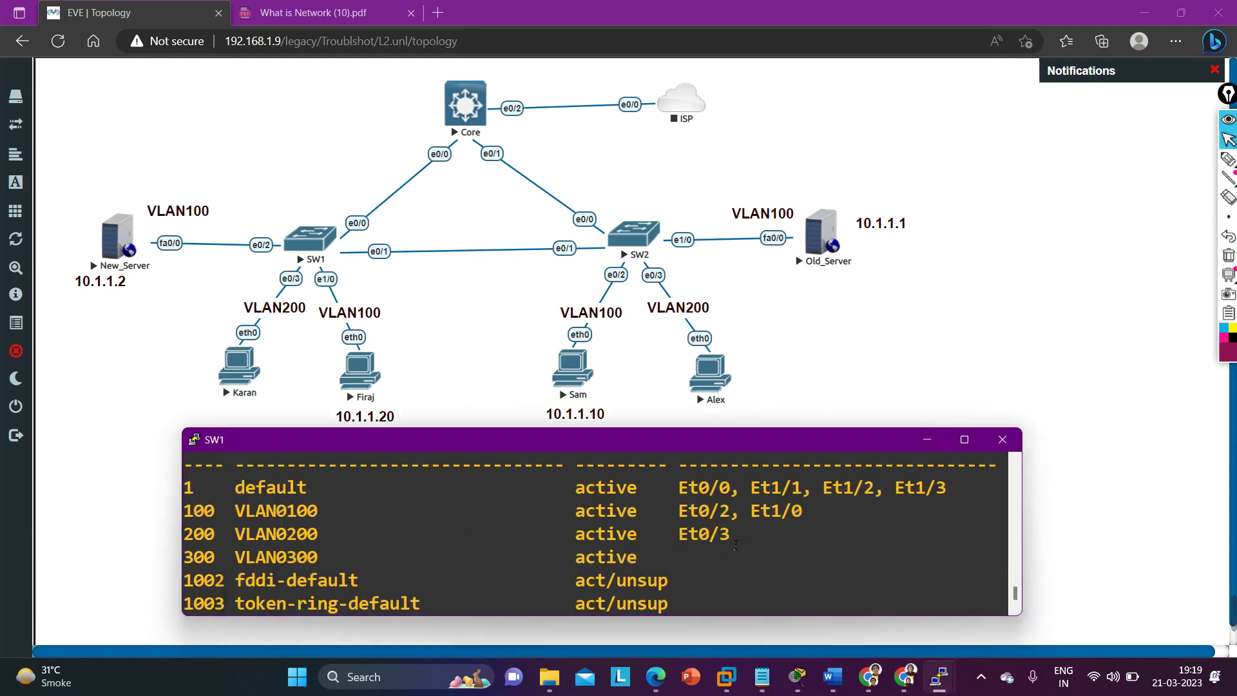
key(Return)
key(Return)
key(Return)
key(Return)
key(Return)
key(Return)
text(sh)
key(Tab)
text(int trunk)
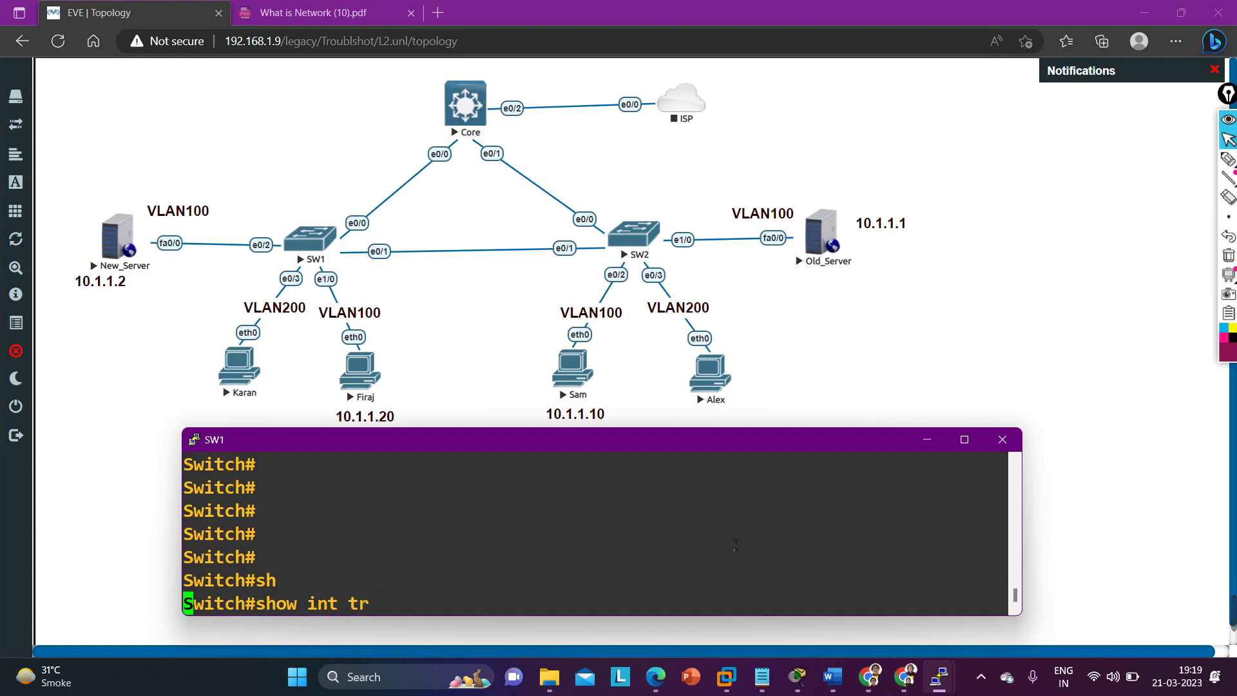
key(Return)
Highlight Et0/1's mode, 802.1q encapsulation, native VLAN 1 and trunking status
scroll(736, 545, up, 2)
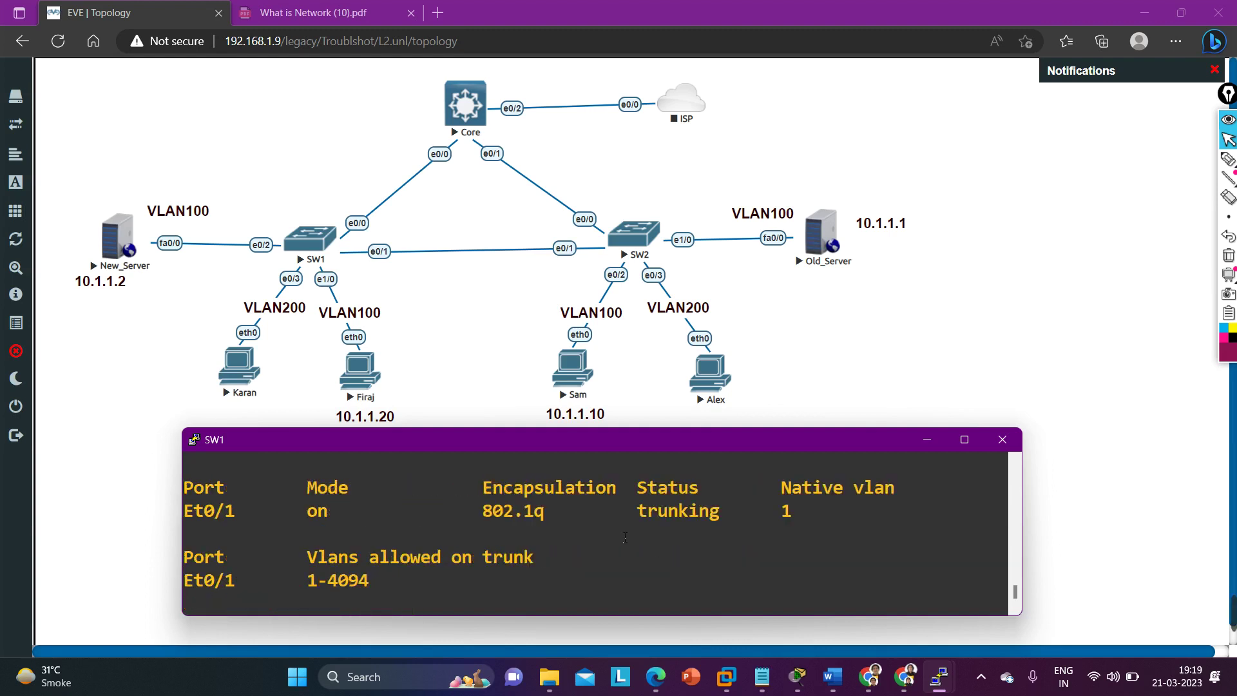
scroll(442, 537, up, 1)
drag(185, 580, 308, 582)
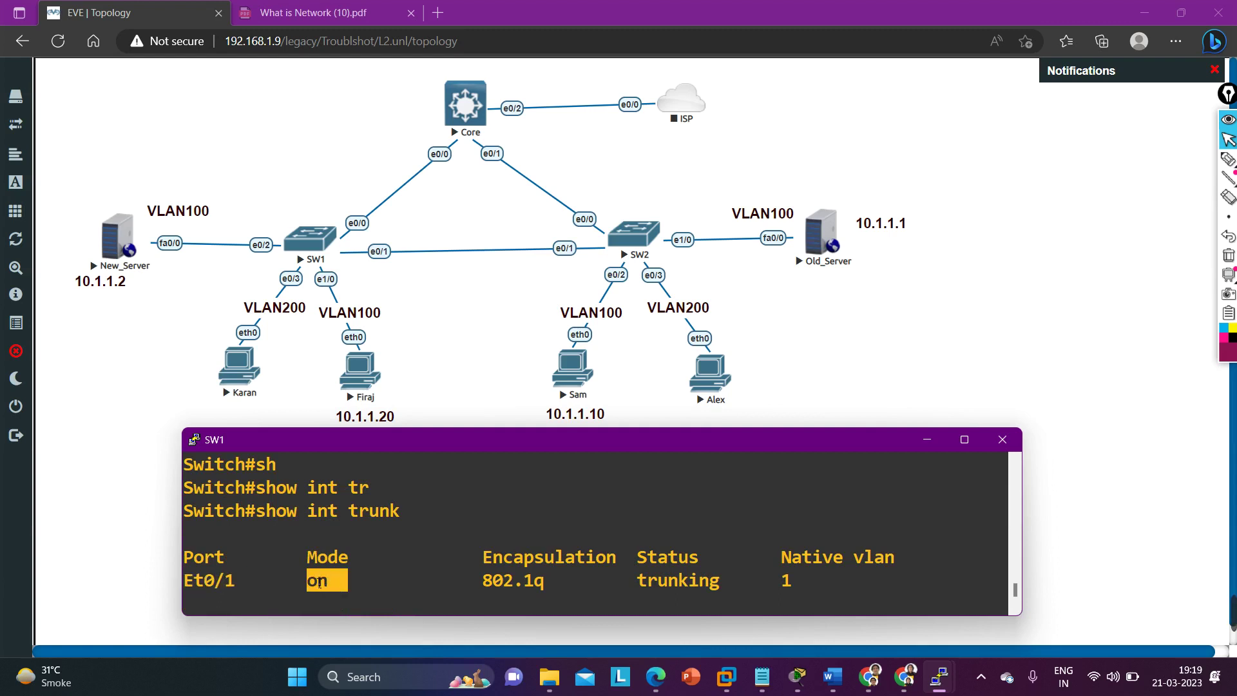
drag(474, 584, 563, 591)
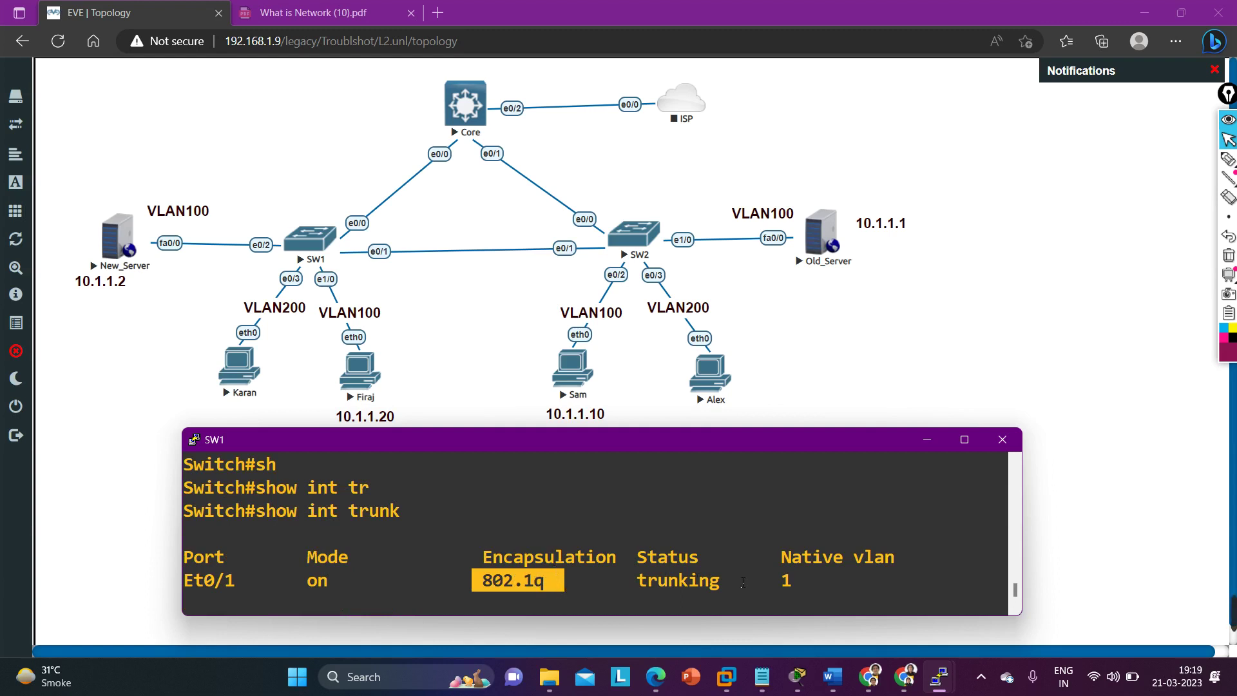
drag(785, 584, 830, 582)
drag(605, 583, 722, 590)
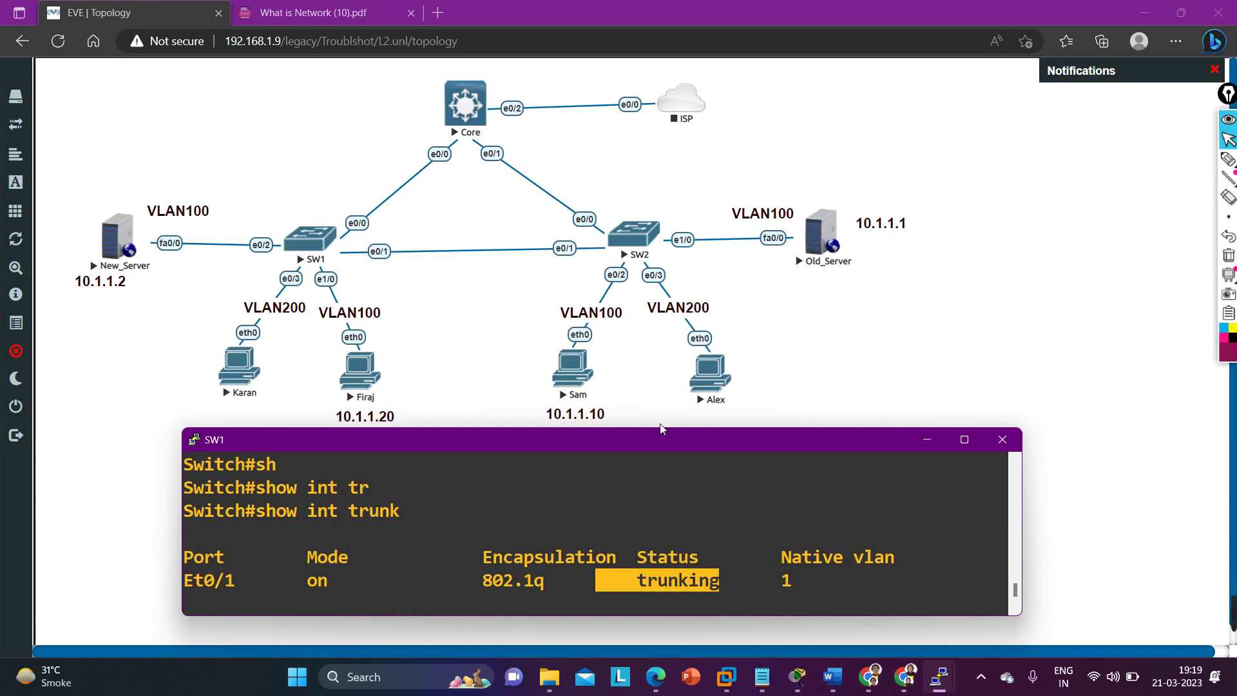
Bring SW2's console forward and run 'show int trunk' on it
mouse_move(941, 689)
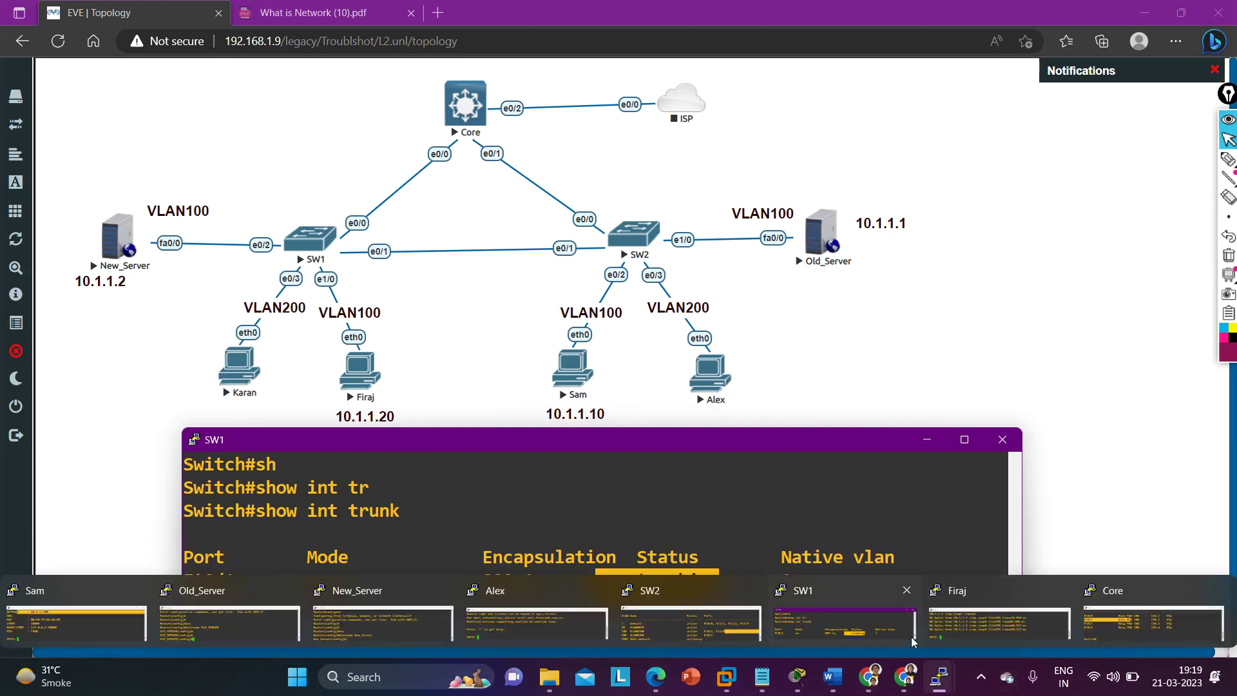
click(664, 613)
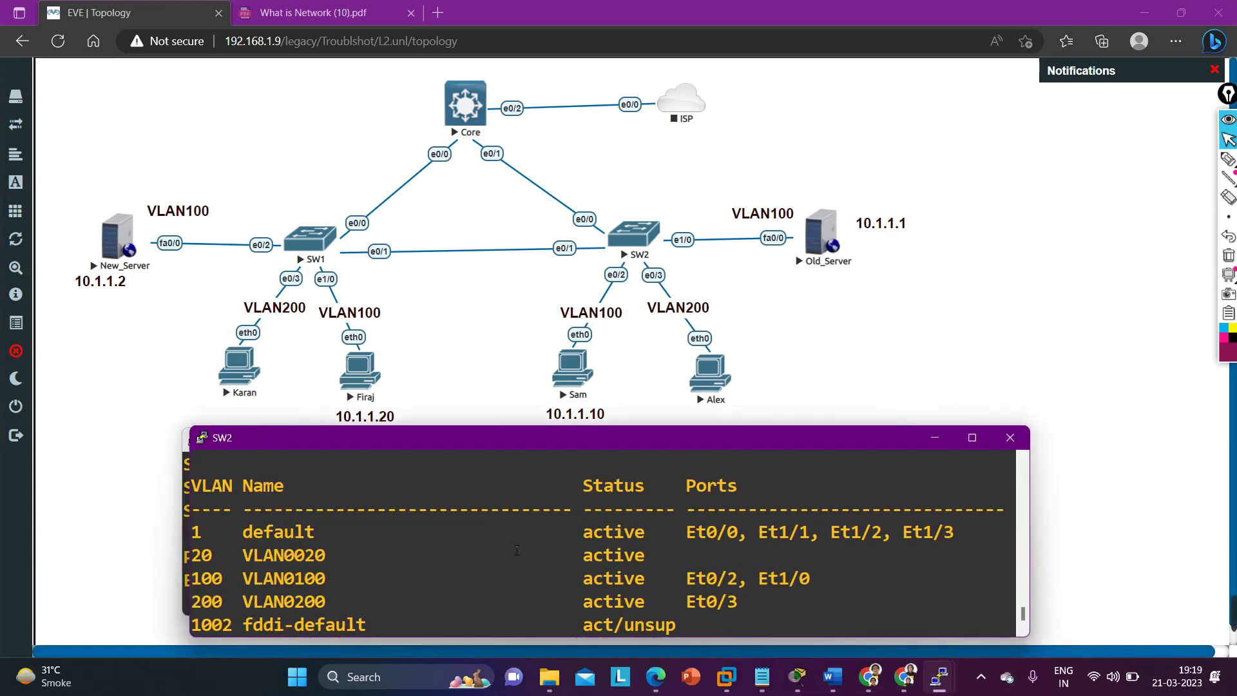
key(Return)
key(Return)
key(Return)
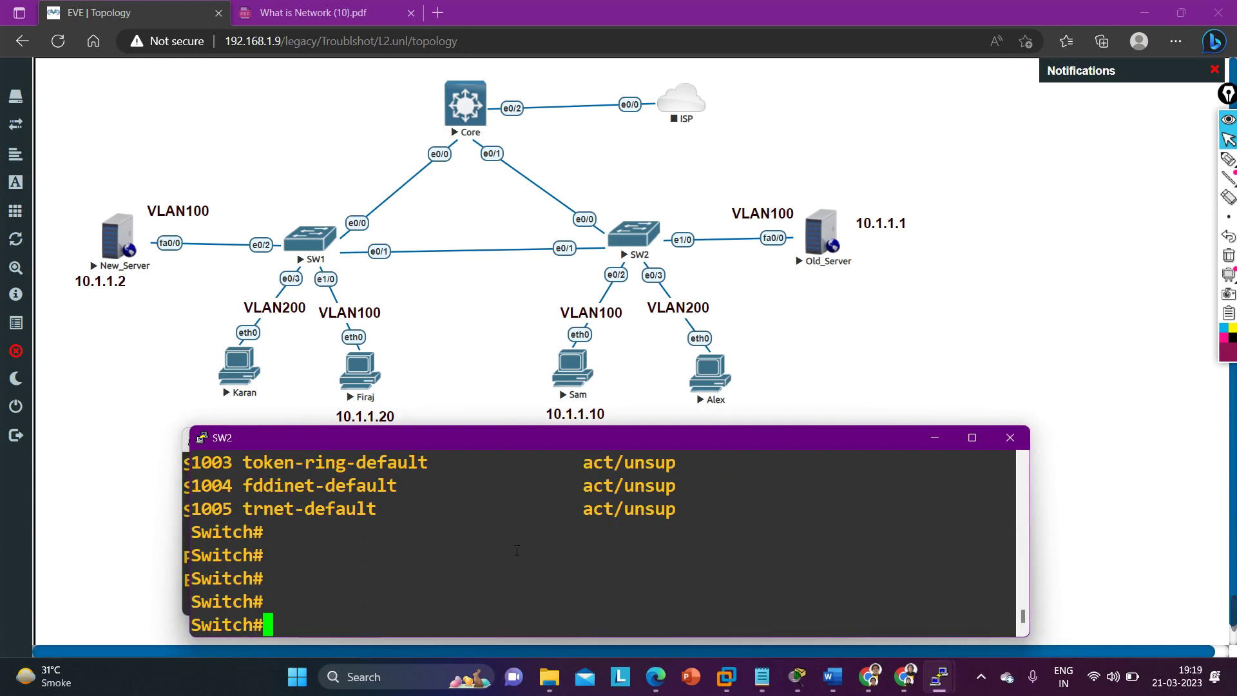
key(Return)
key(Return)
text(sh)
key(Tab)
text(int tr)
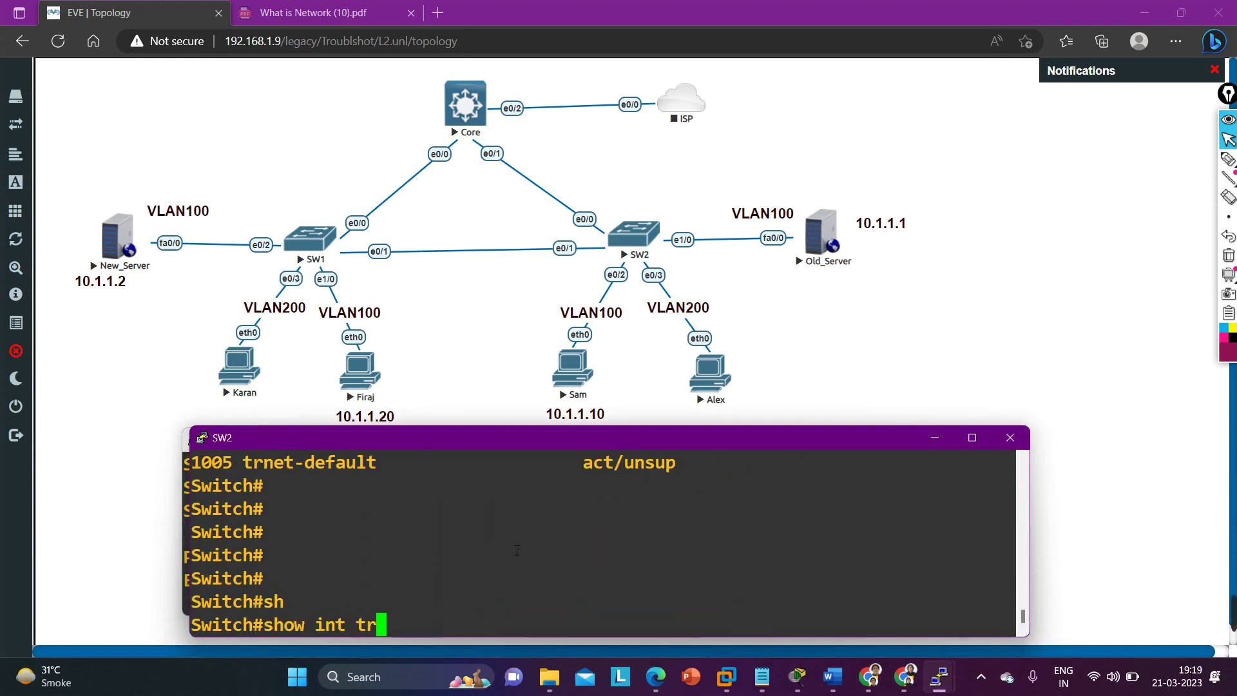
key(Tab)
key(Return)
Highlight SW2's Et0/1 trunk row (802.1q, native VLAN 1), then return to the topology
scroll(517, 550, up, 5)
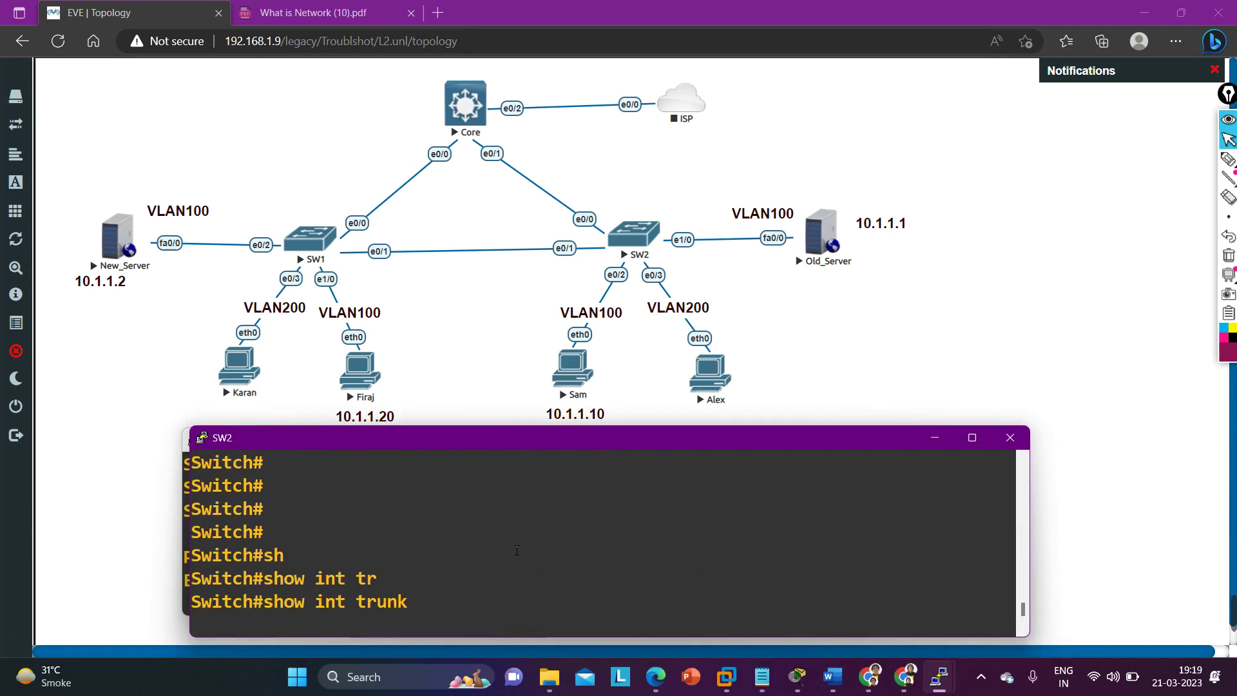
scroll(517, 550, down, 2)
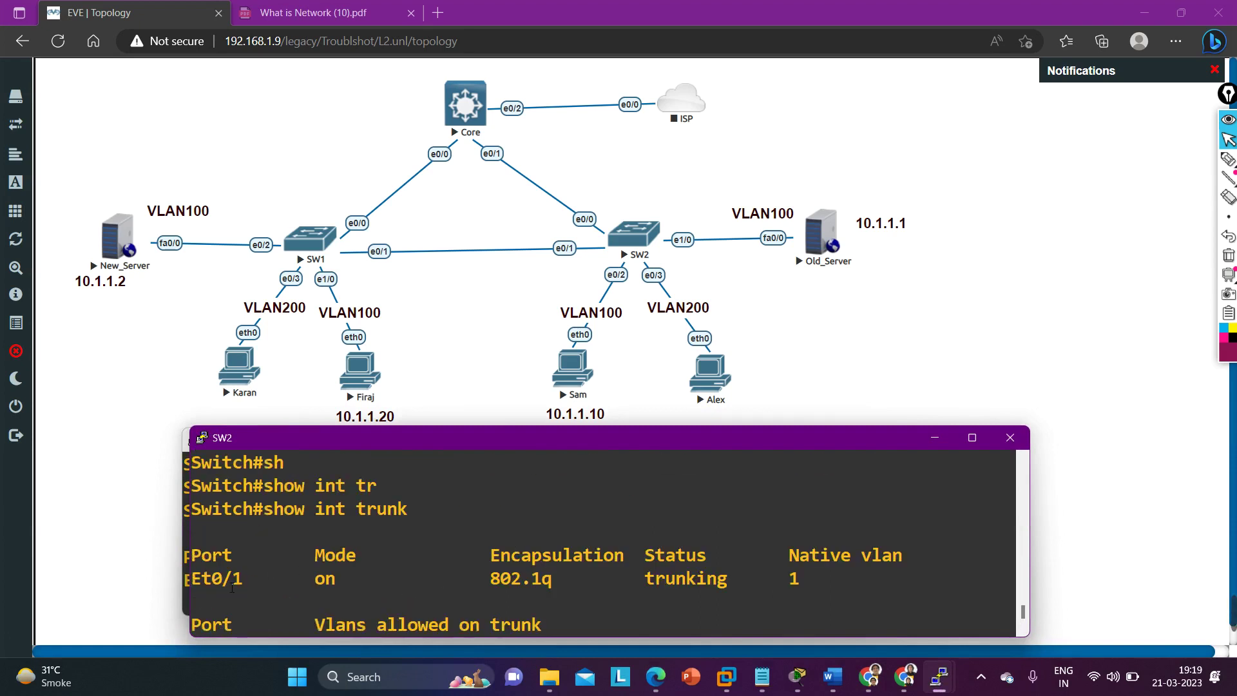
drag(229, 587, 831, 584)
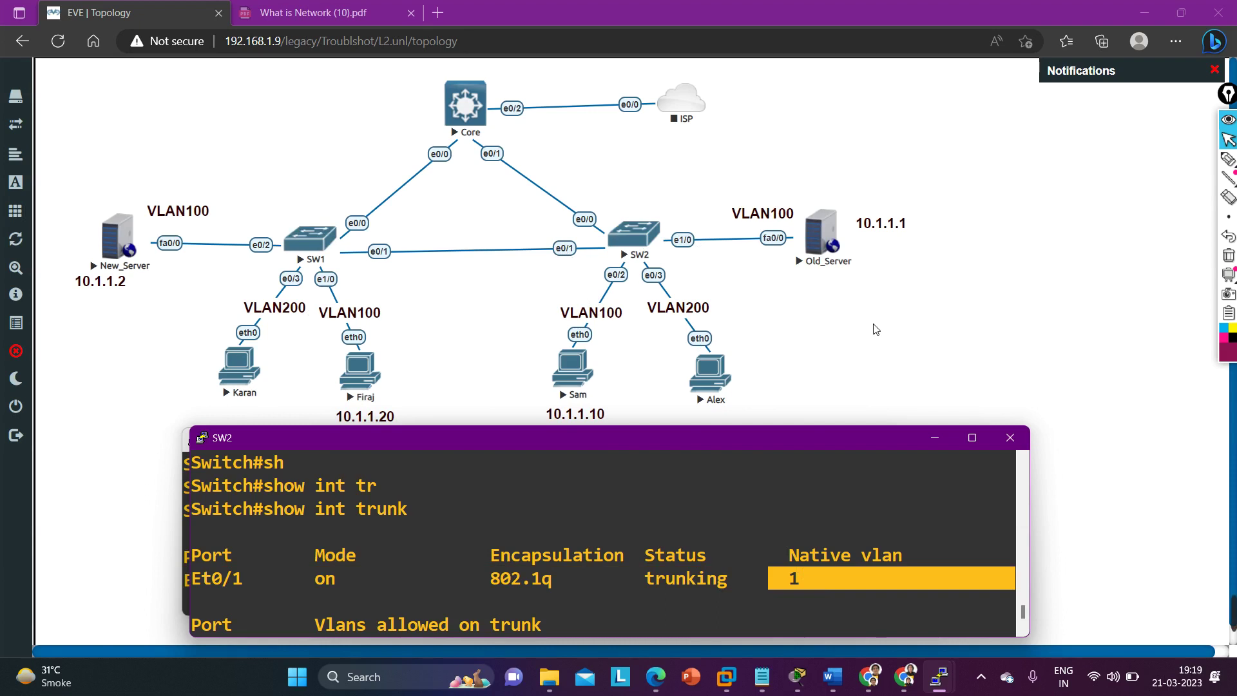
click(887, 342)
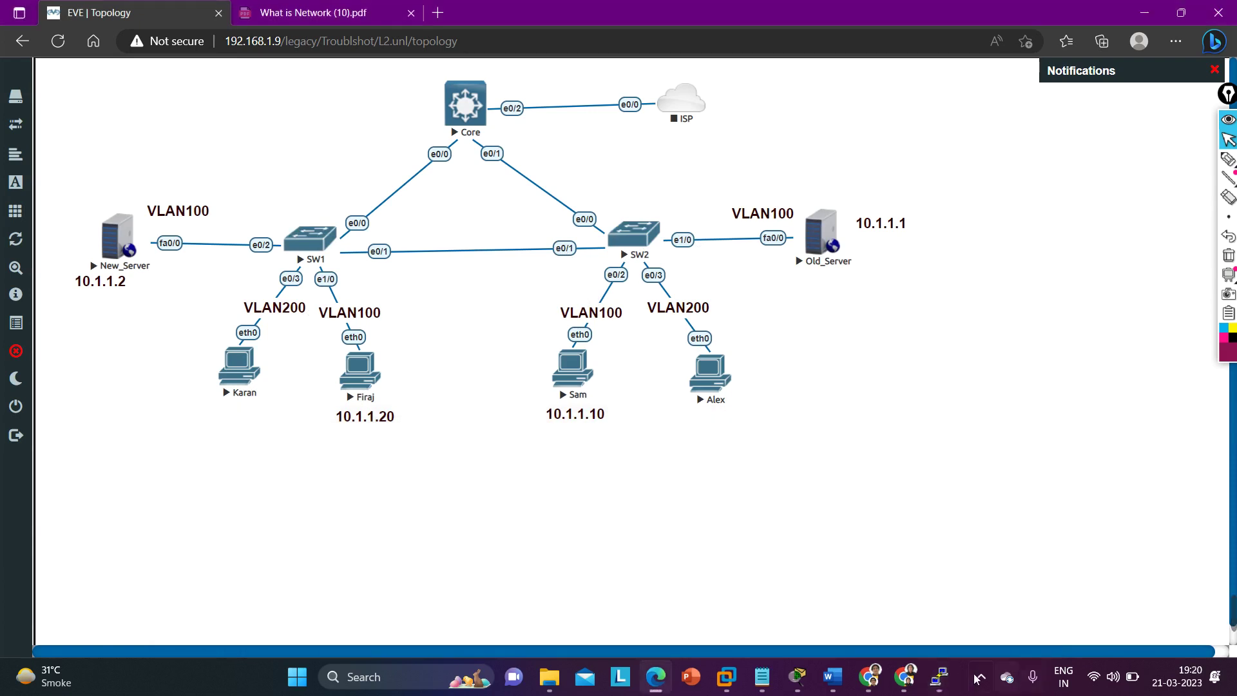
Open Sam's console and ping 10.1.1.1, which replies
mouse_move(939, 677)
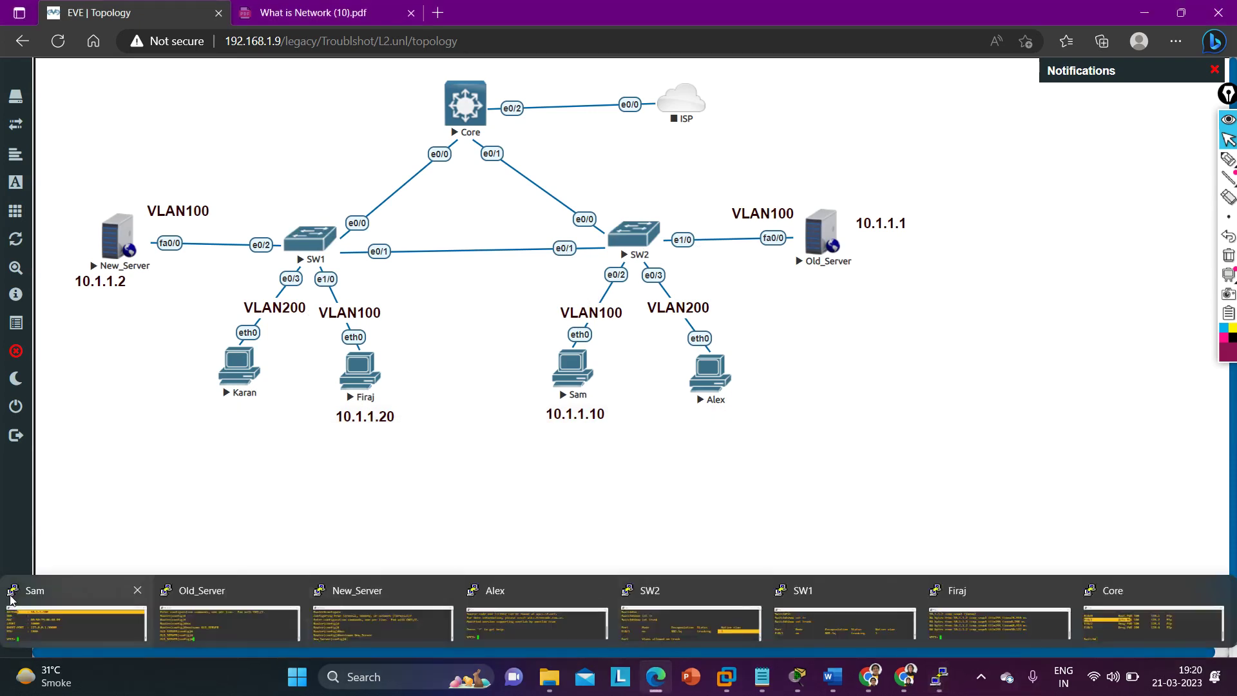
click(77, 628)
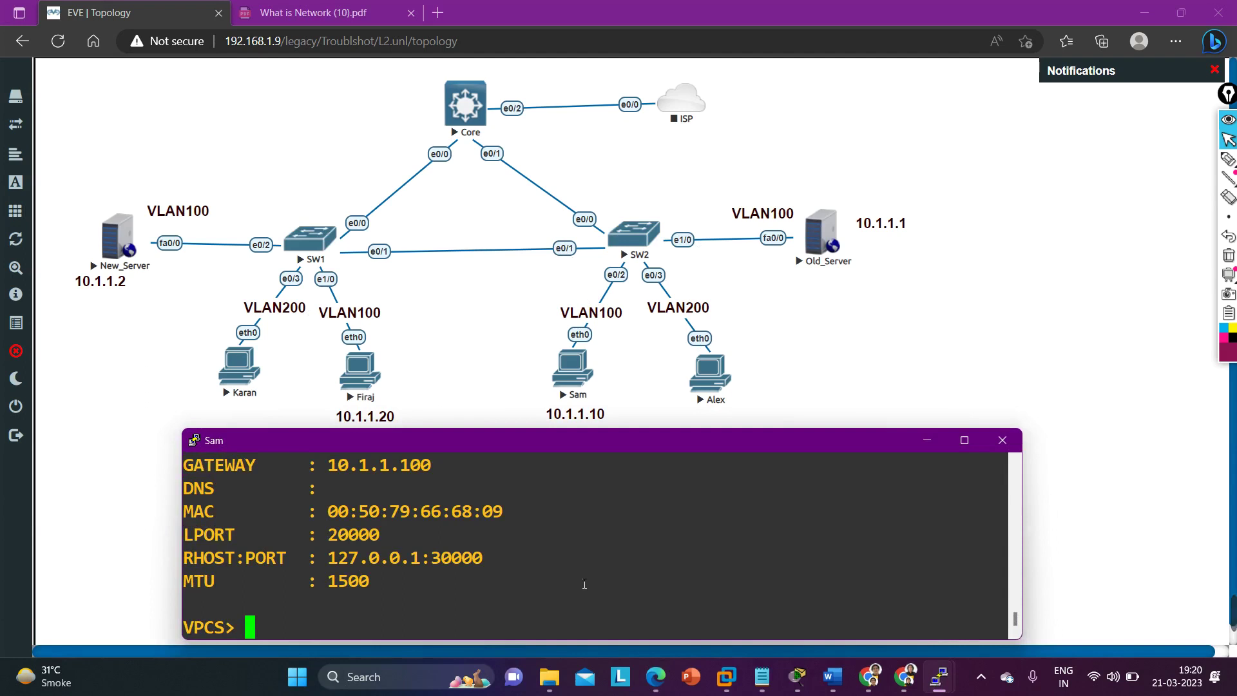
key(Return)
text(ping )
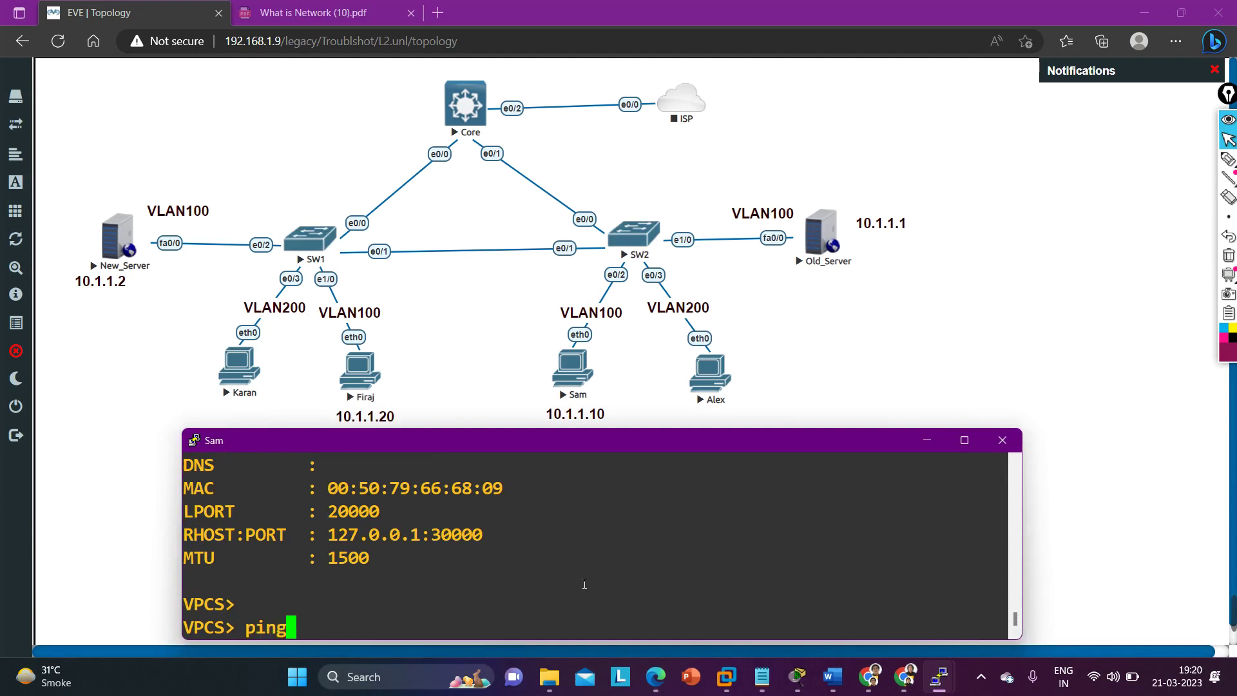
text(10.1.1.1)
key(Return)
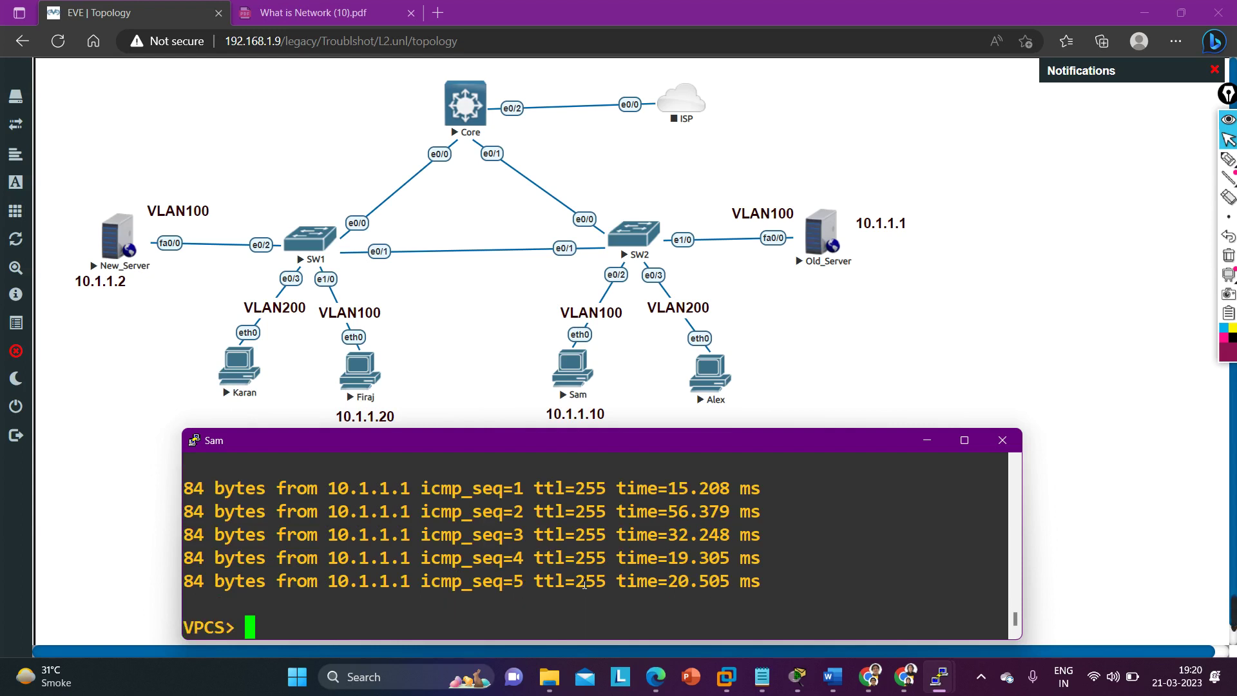
Ping New_Server at 10.1.1.2, which is unreachable, then minimize Sam's console
key(Return)
key(Return)
key(Up)
key(BackSpace)
text(2)
key(Return)
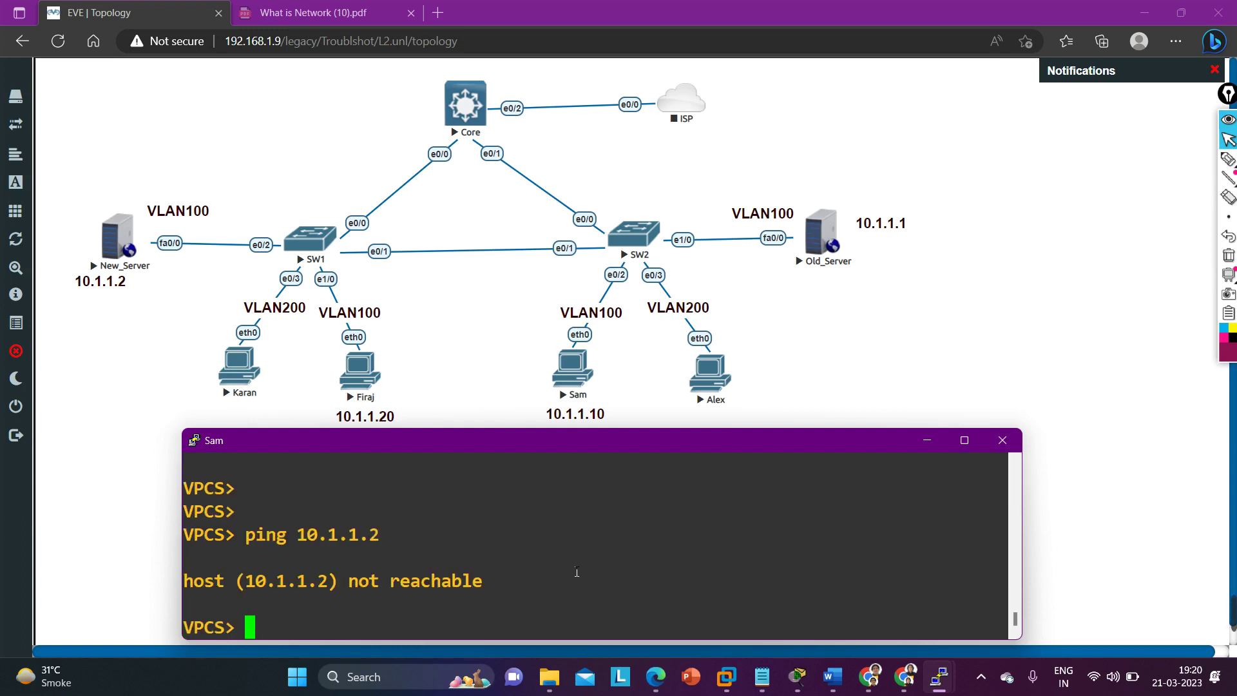
click(928, 443)
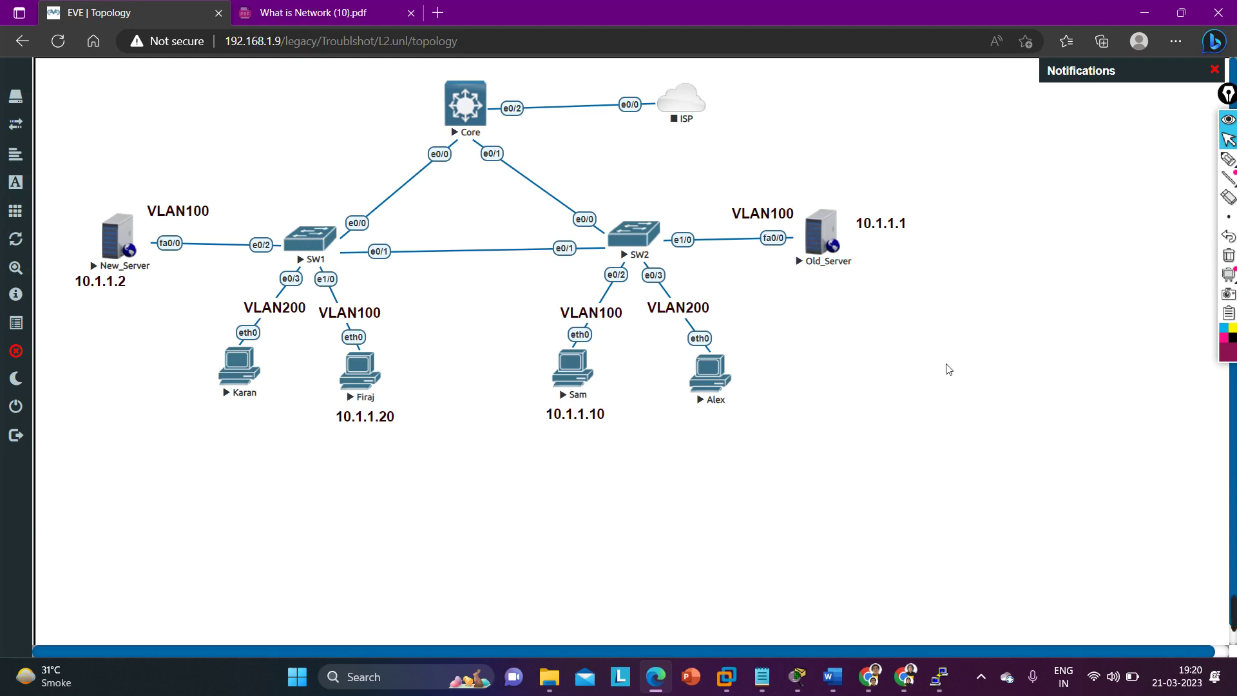
Sketch marks beside SW1's and SW2's e0/1 links, then clear them and reselect the arrow tool
click(1228, 158)
drag(418, 220, 373, 232)
drag(553, 219, 524, 237)
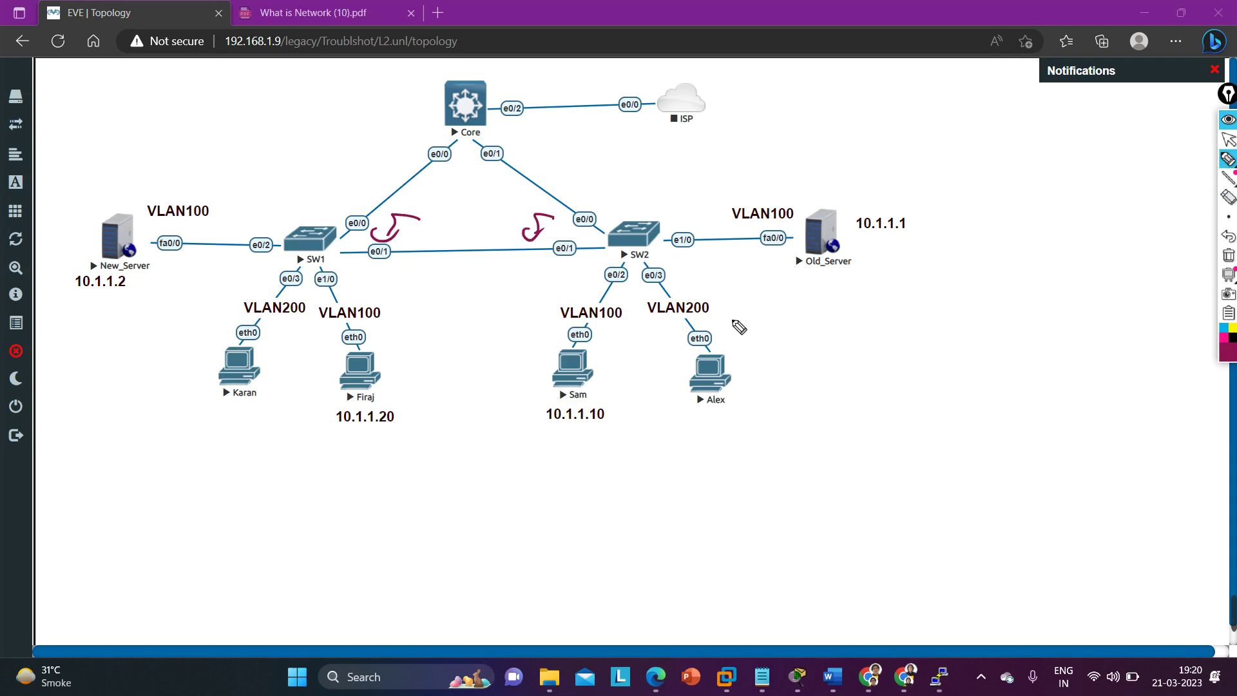
click(1229, 255)
click(1220, 140)
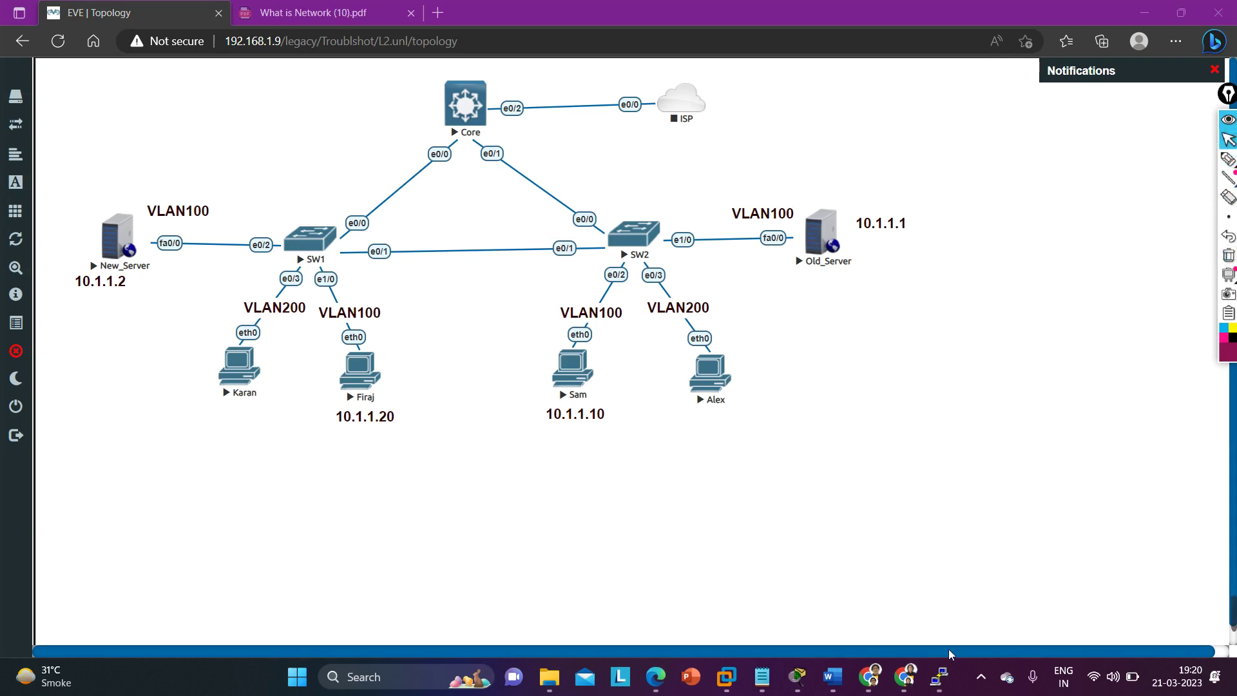
Bring up SW1's console and rerun 'show int trunk'
mouse_move(939, 677)
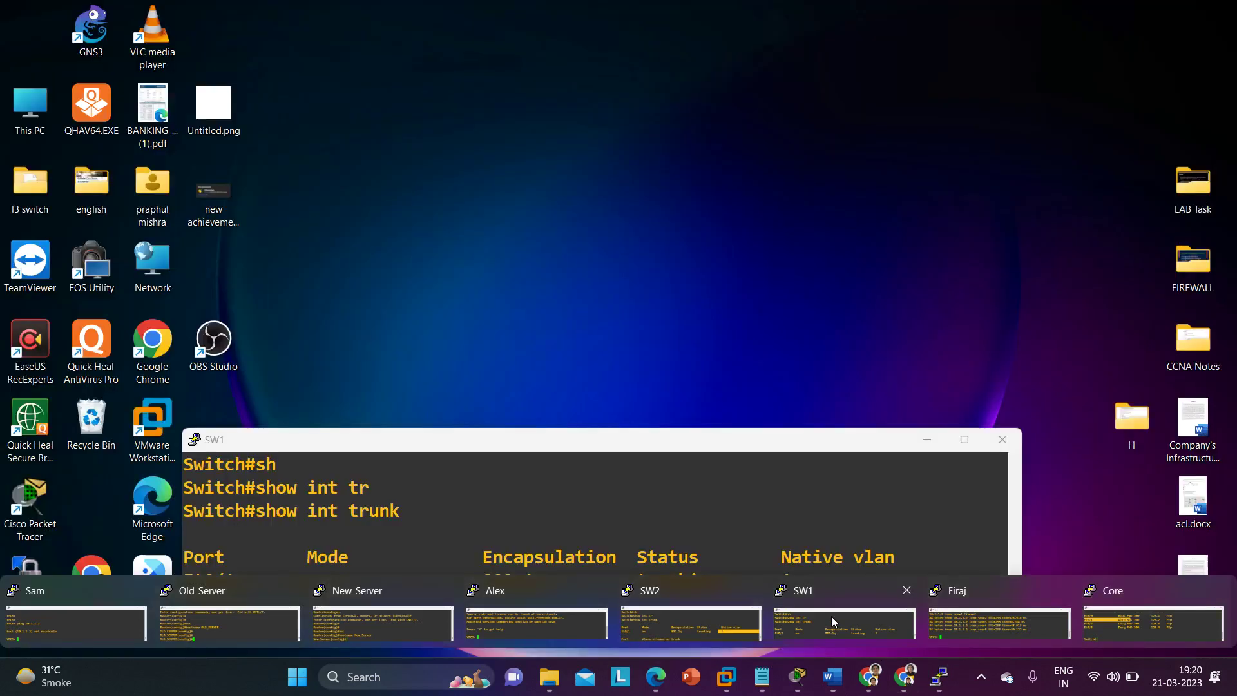
click(832, 616)
key(Return)
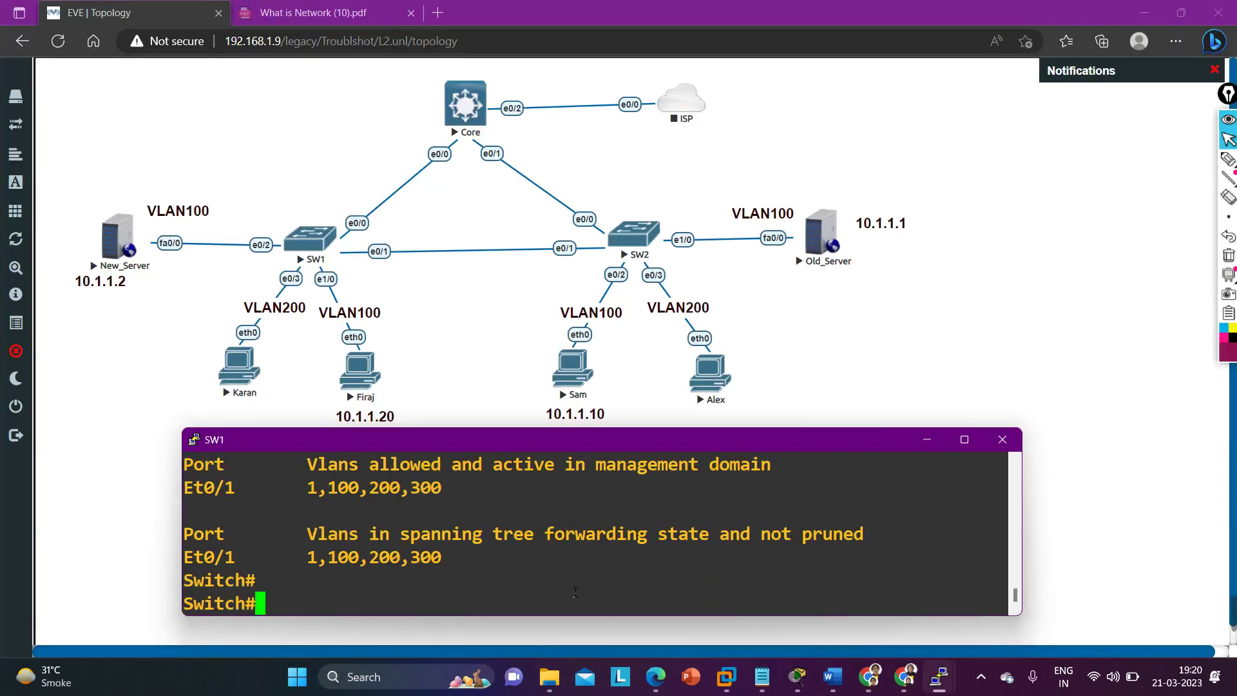
key(Return)
key(Up)
key(Return)
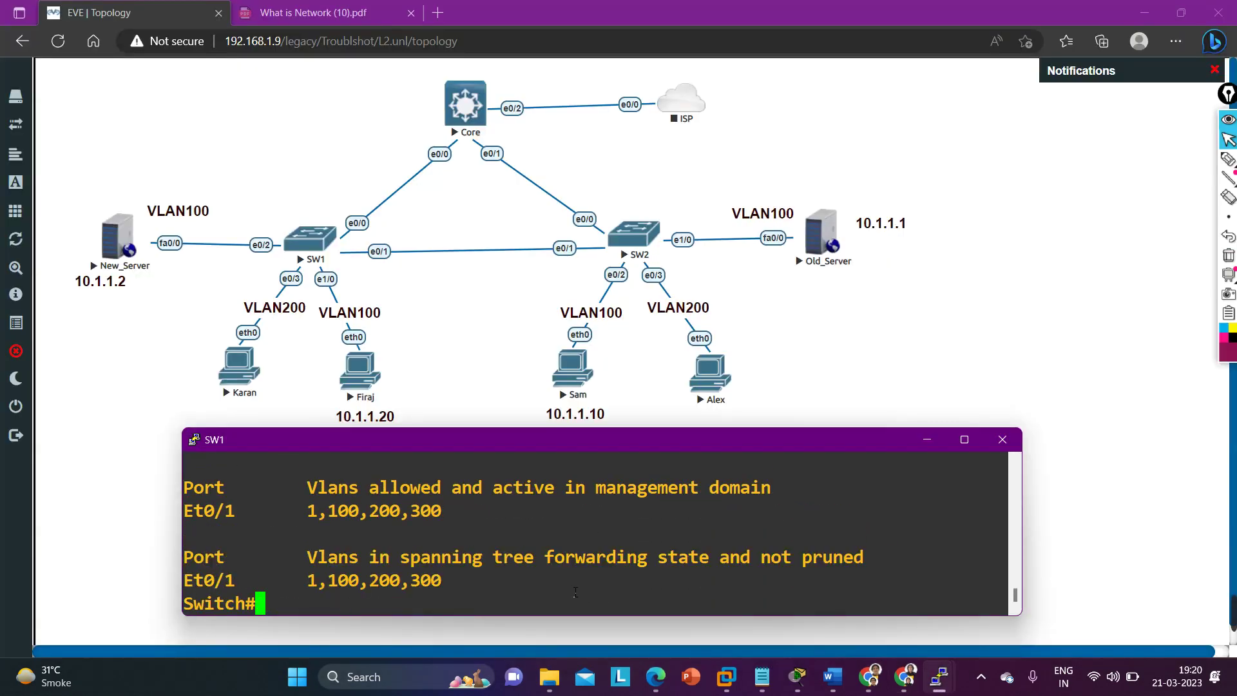
scroll(747, 541, up, 5)
scroll(987, 470, down, 1)
Maximize SW1's console and highlight Et0/1's trunking, allowed 1-4094 and active 1,100,200,300 lines
click(958, 447)
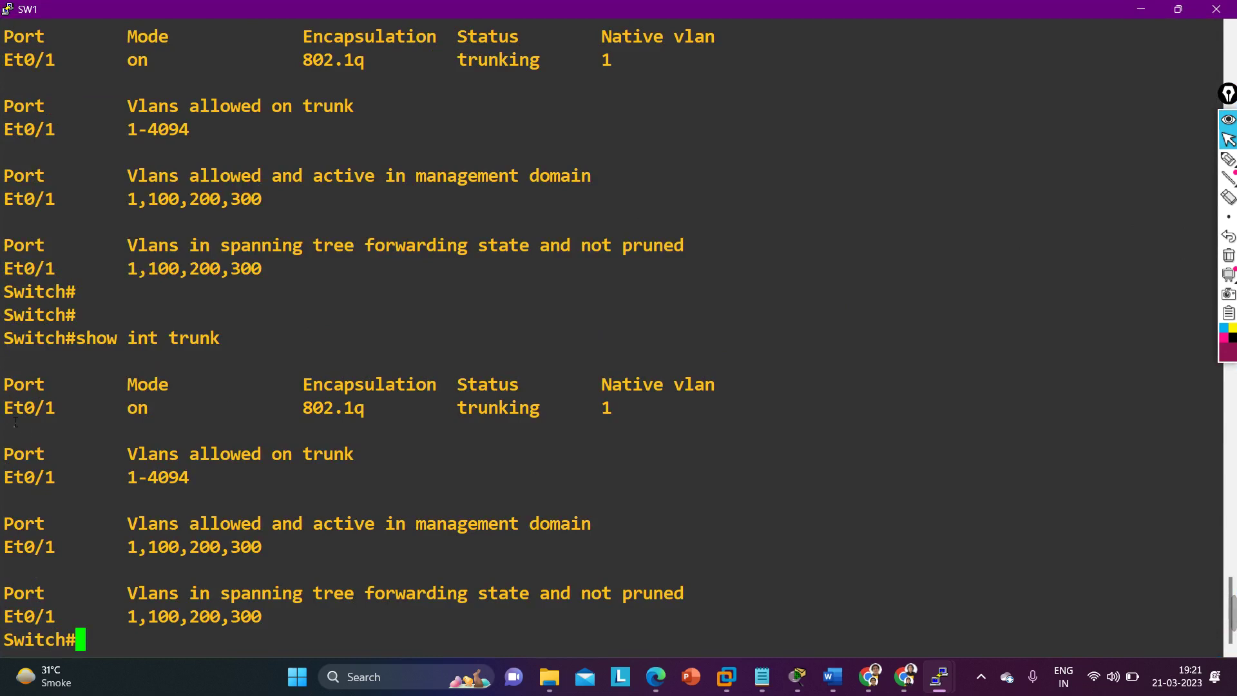
drag(15, 416, 590, 426)
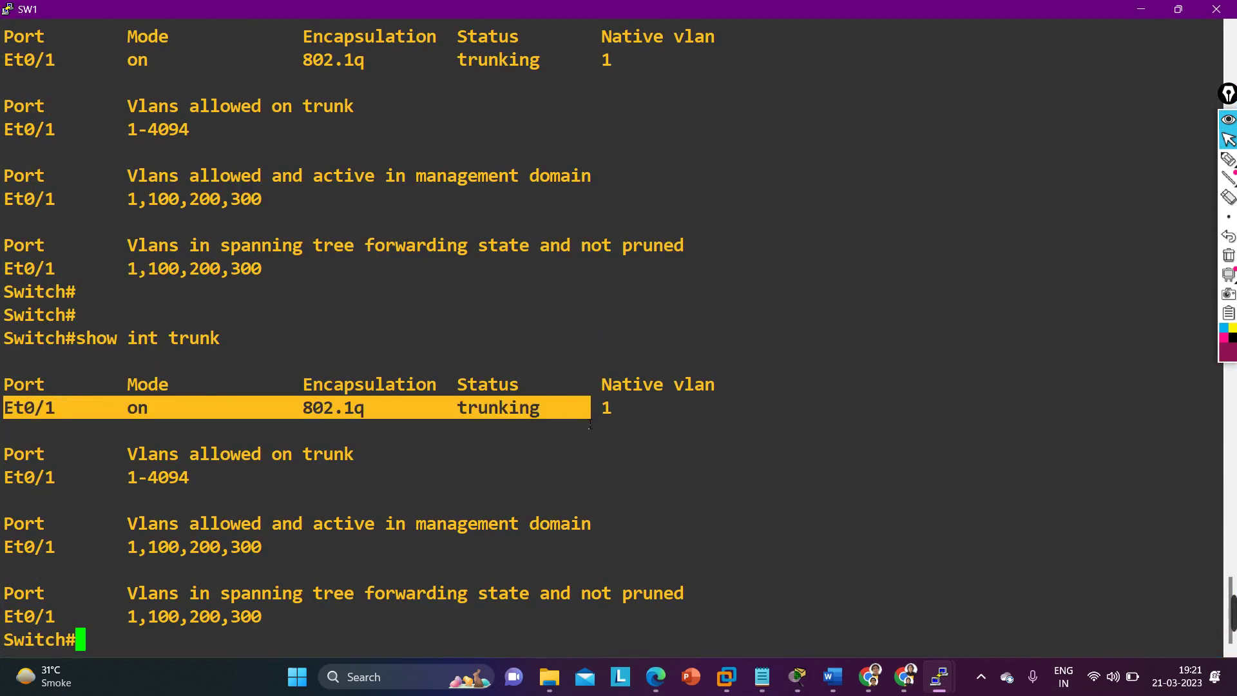
drag(6, 477, 197, 488)
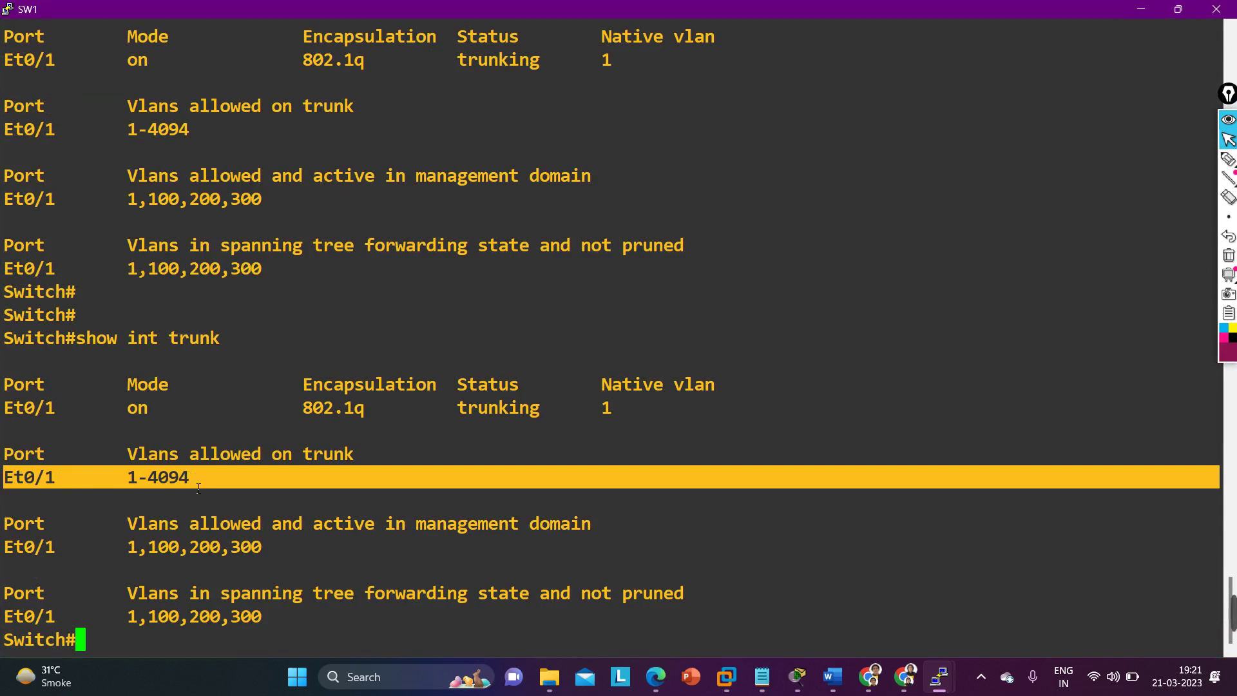
drag(13, 551, 286, 556)
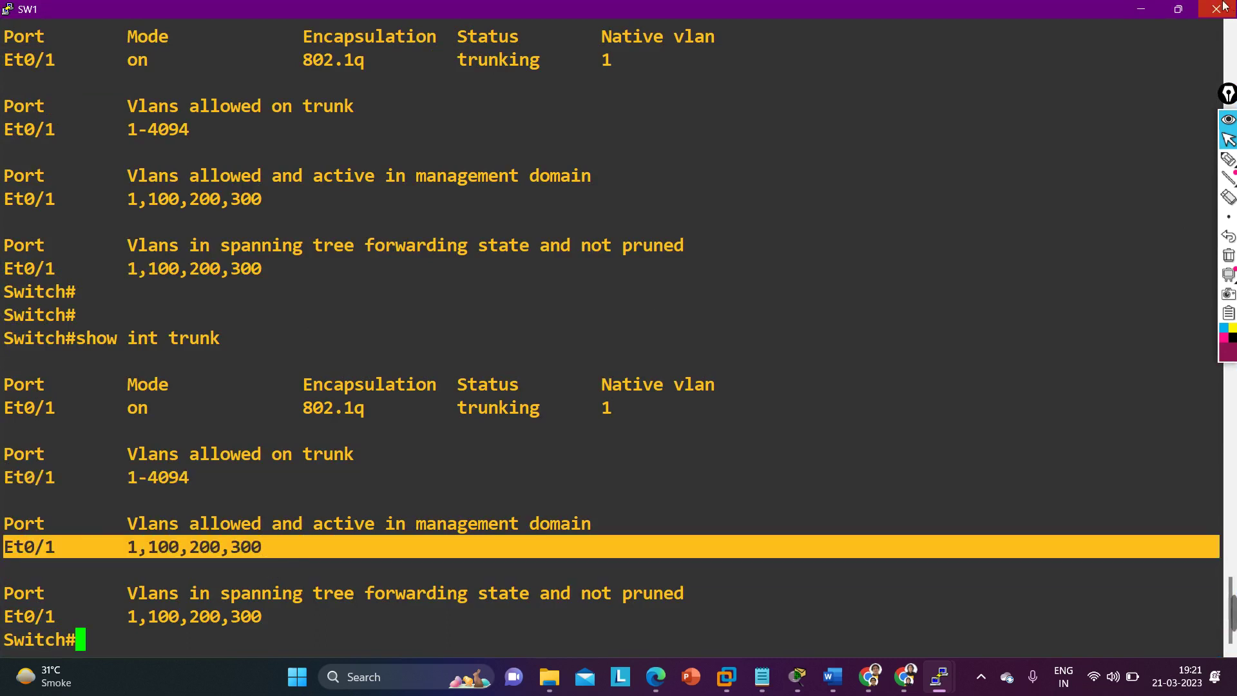
Restore and minimize SW1's console, then bring up SW2's console
click(1180, 12)
click(951, 685)
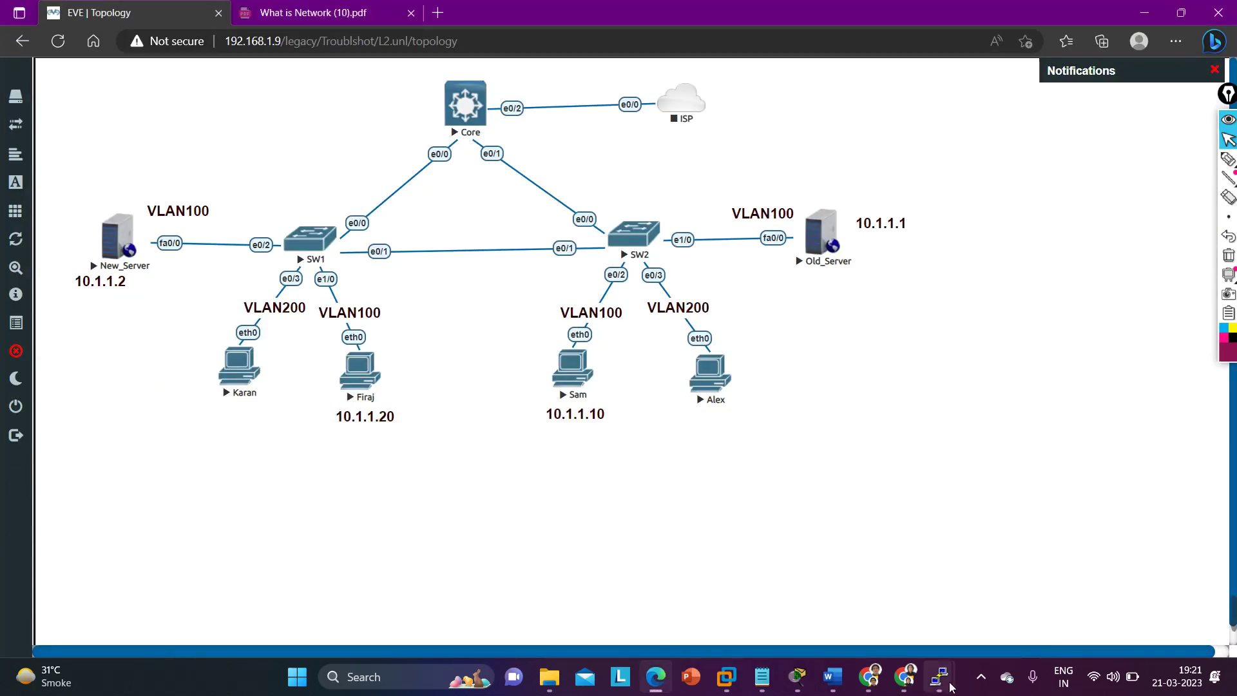
mouse_move(941, 685)
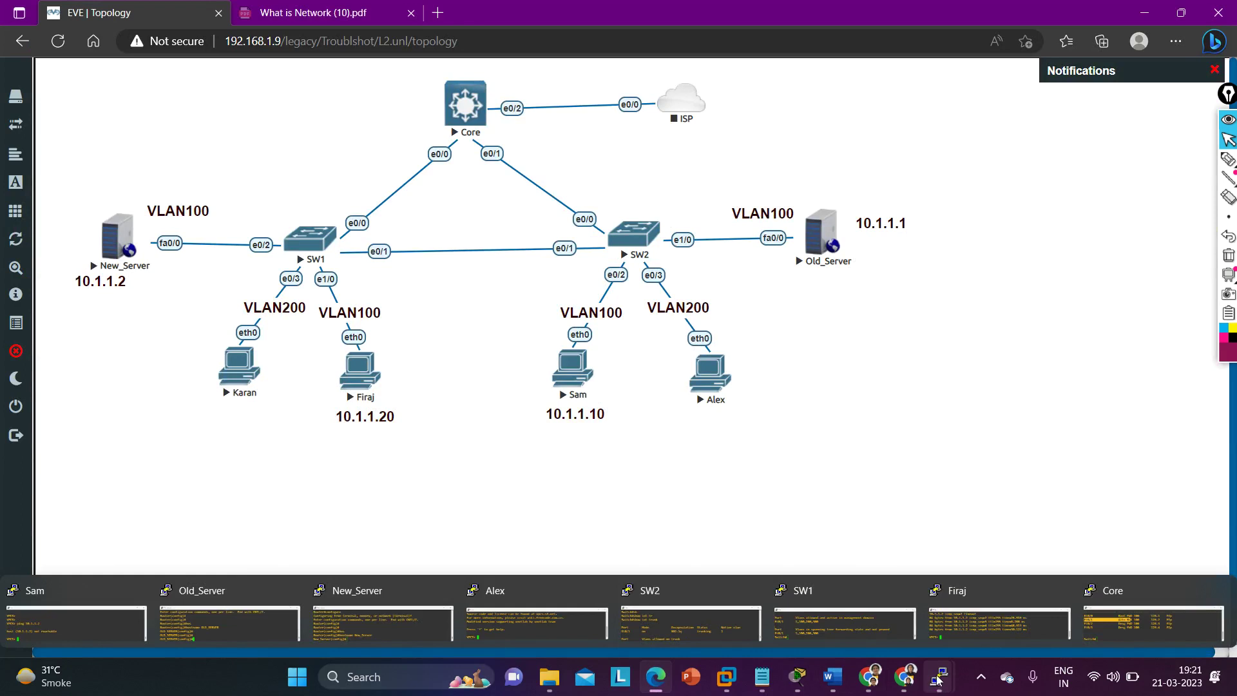
click(701, 622)
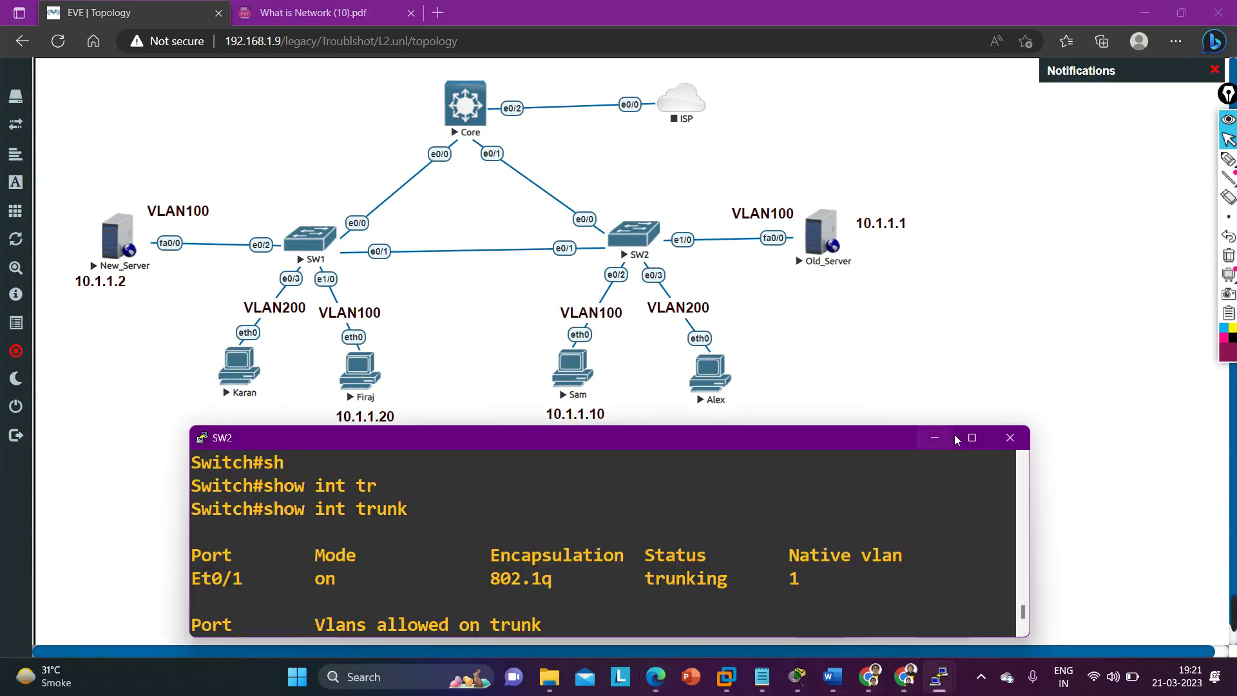
Maximize SW2's console and rerun 'show int trunk'
click(975, 438)
key(Return)
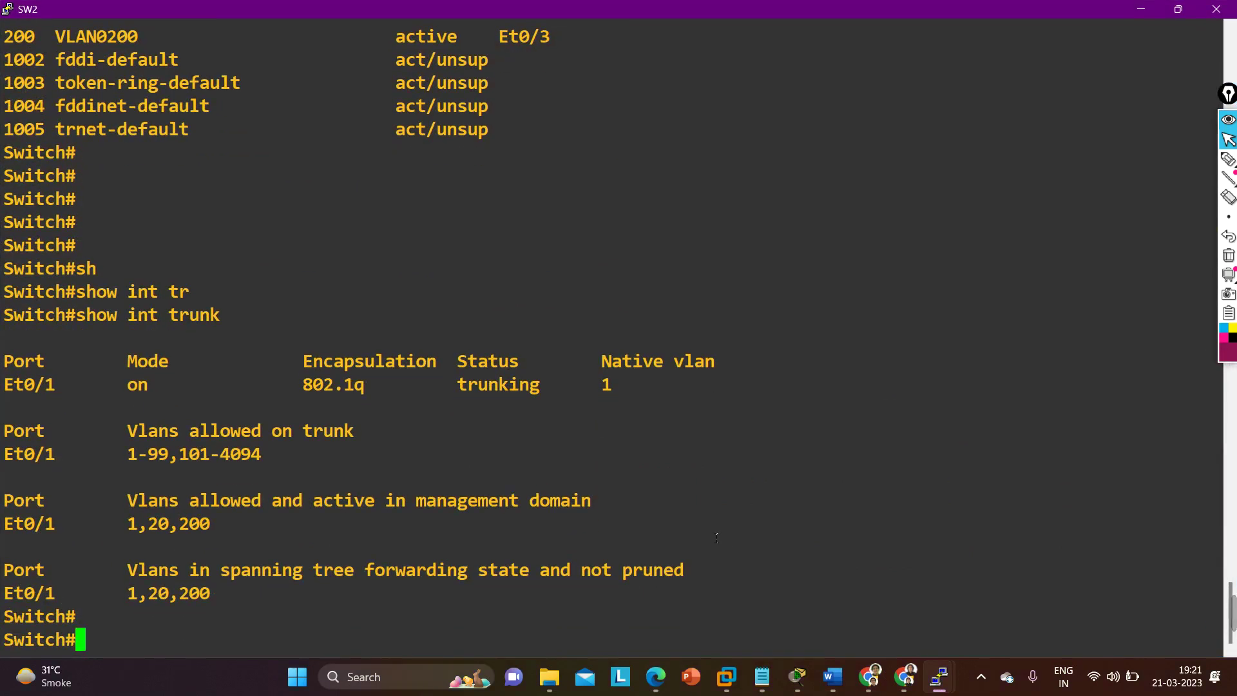
key(Up)
key(Return)
key(Return)
key(Return)
key(Return)
key(Return)
key(Return)
key(Return)
key(Return)
key(Return)
key(Return)
key(Return)
key(Return)
key(Return)
key(Return)
key(Return)
key(Return)
key(Return)
key(Return)
key(Return)
key(Return)
key(Return)
key(Return)
key(Return)
key(Up)
key(Return)
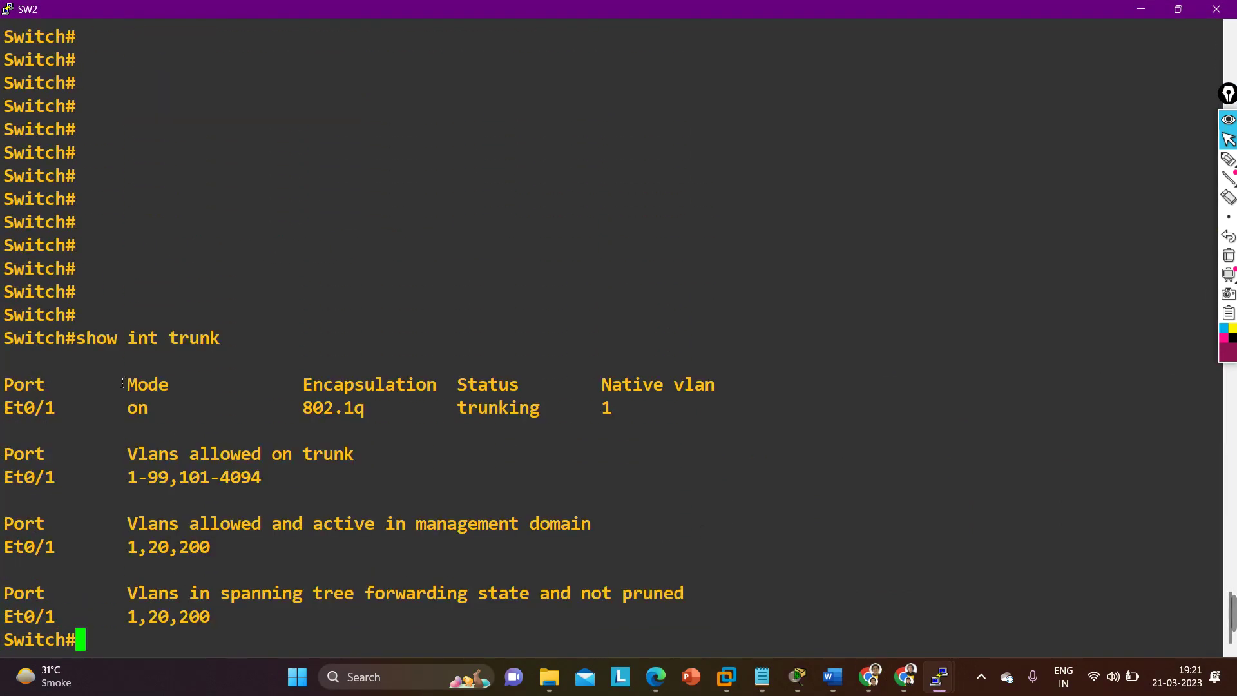
Highlight SW2's Et0/1 allowed VLANs 1-99,101-4094 line, then restore the window
drag(17, 419, 277, 413)
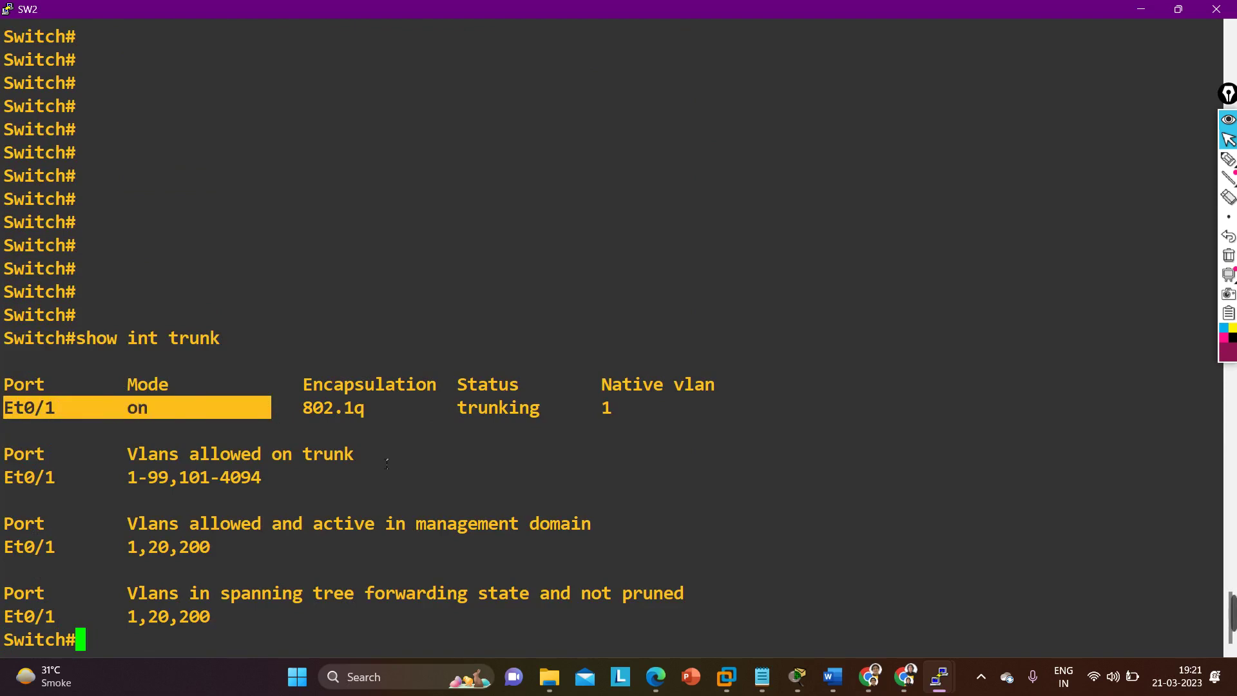
drag(16, 486, 274, 485)
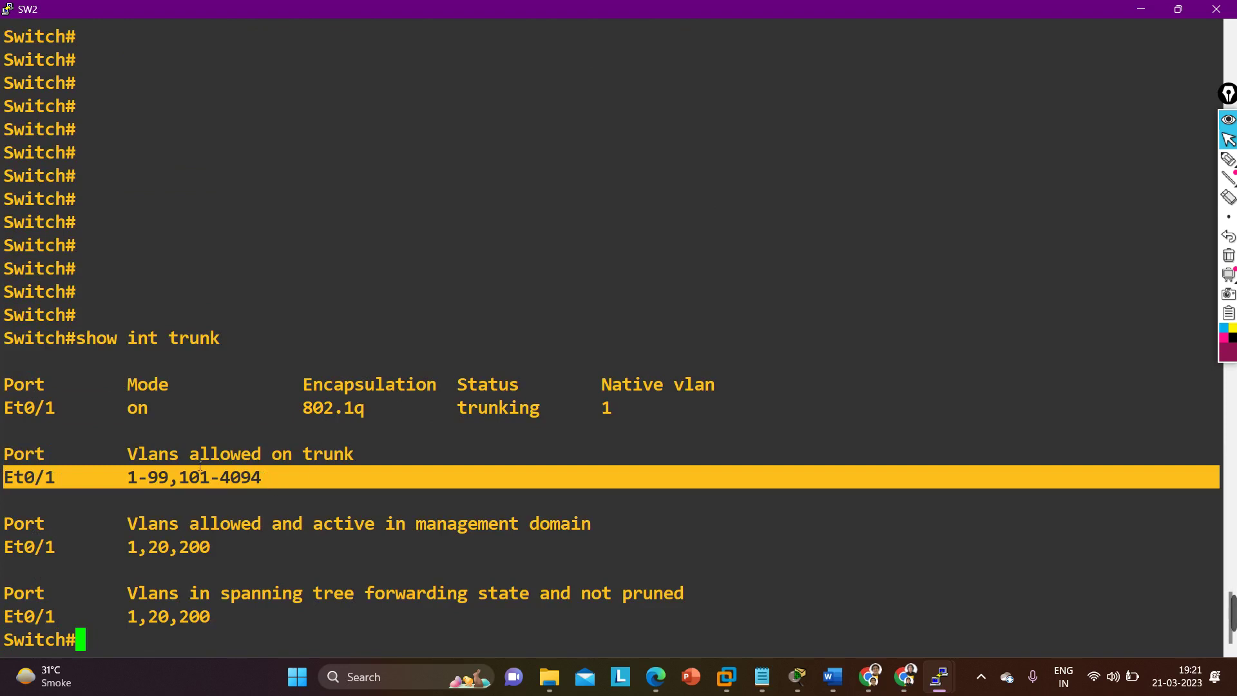
drag(5, 407, 76, 407)
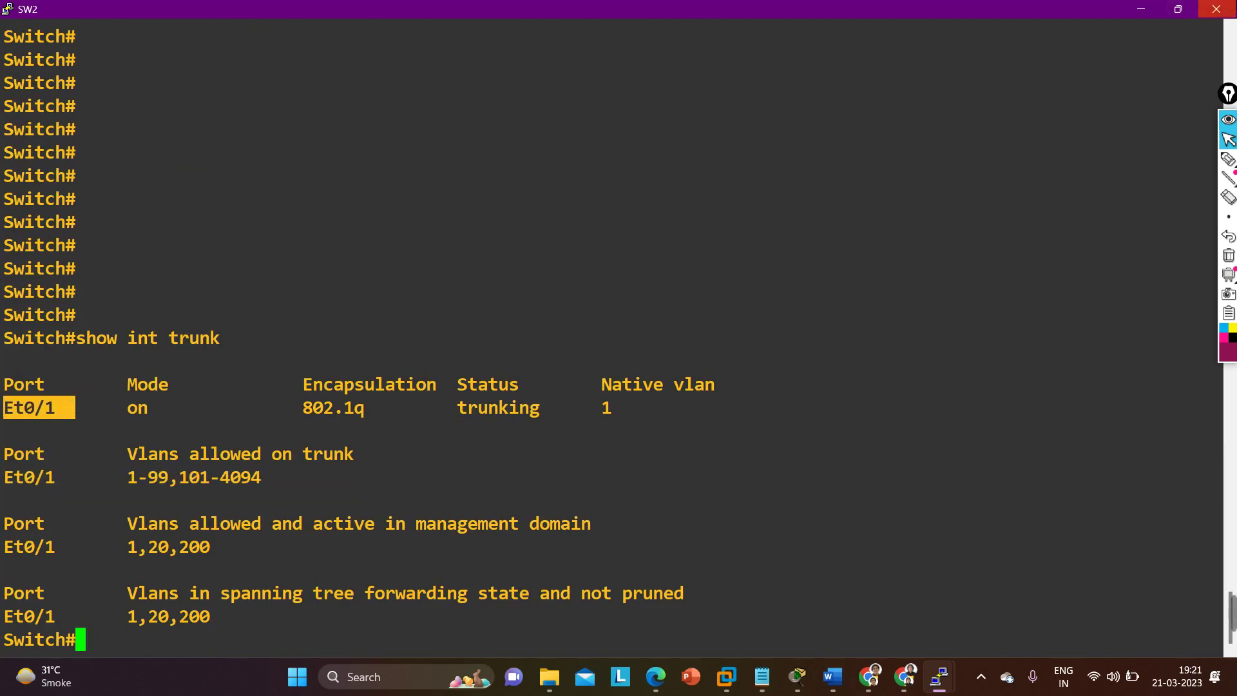
click(1174, 11)
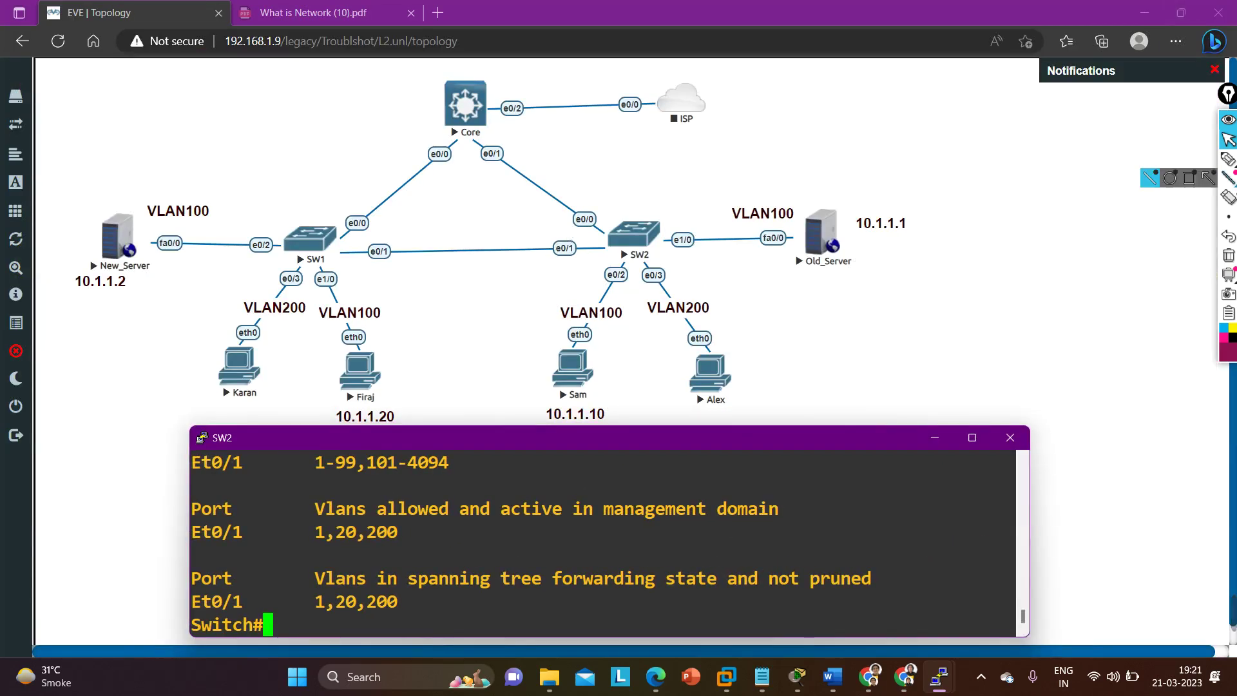
Circle SW2's e0/1 port with the pen and send SW2's console behind the topology
click(1228, 158)
drag(567, 233, 527, 232)
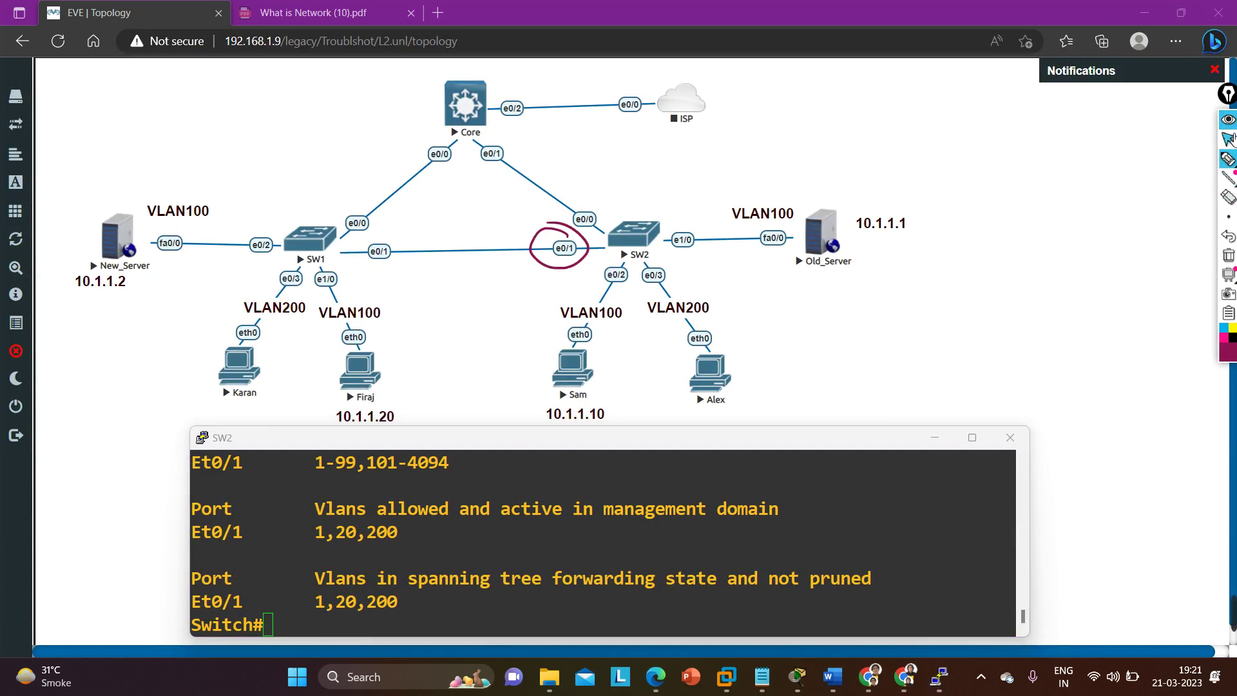
click(1229, 138)
mouse_move(10, 254)
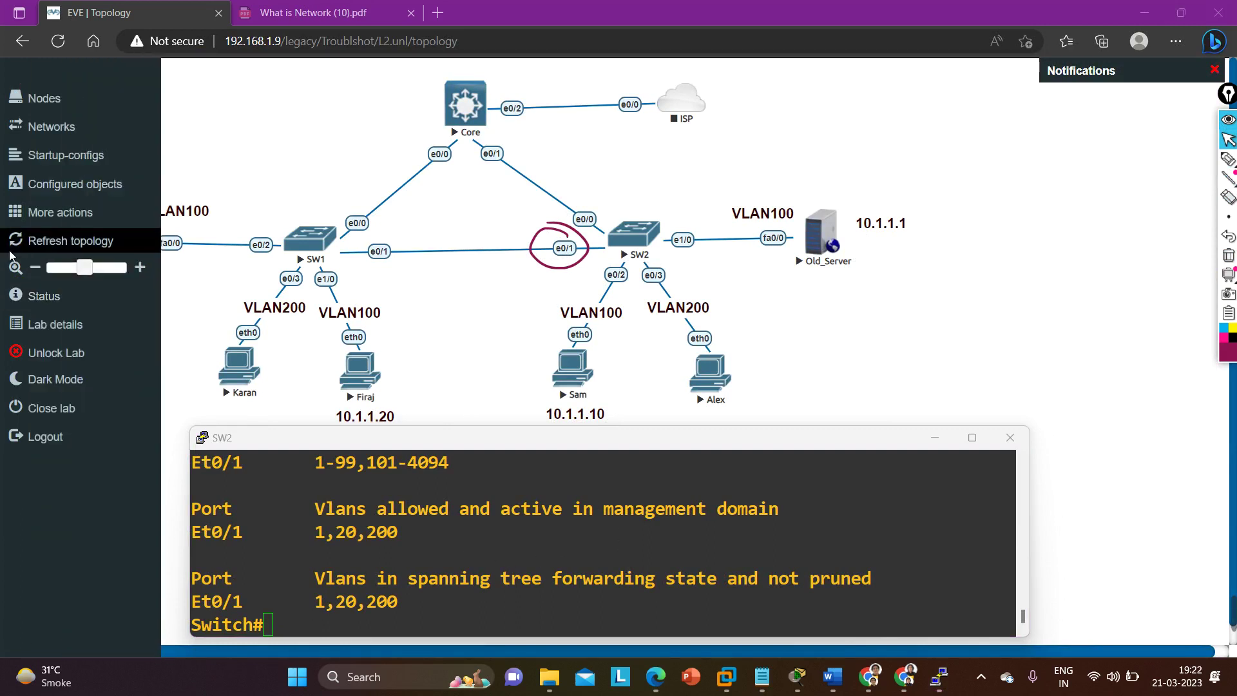
click(10, 255)
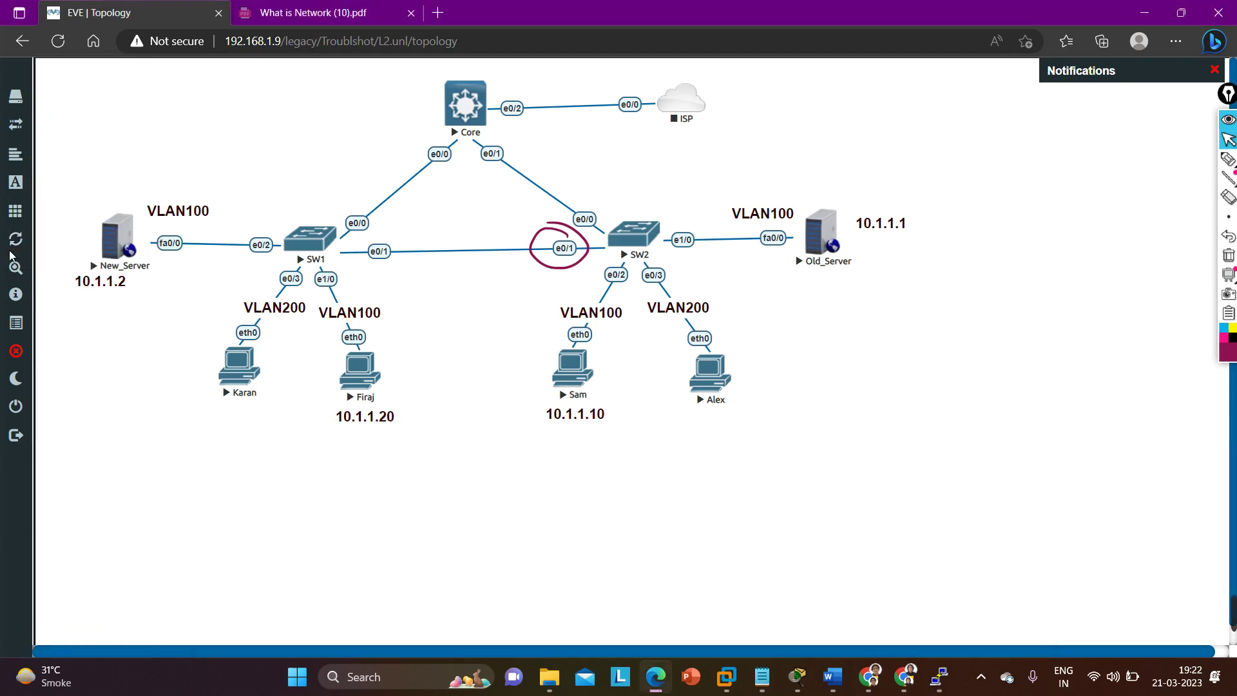
Mark New_Server, Old_Server and SW2's e0/1 with the pen, then erase all annotations
click(1228, 159)
mouse_move(163, 168)
mouse_down()
mouse_move(104, 191)
mouse_move(139, 201)
mouse_move(154, 227)
mouse_move(101, 178)
mouse_move(124, 198)
mouse_up()
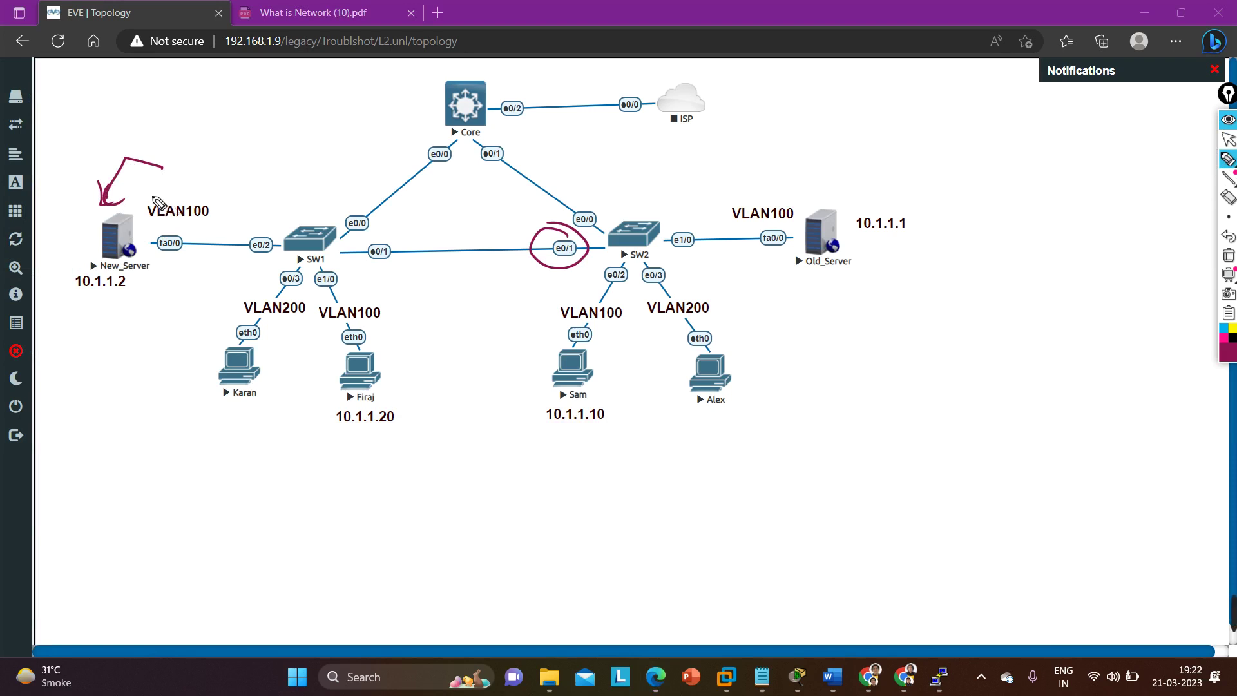
mouse_move(848, 289)
mouse_down()
mouse_move(825, 265)
mouse_move(830, 282)
mouse_move(861, 290)
mouse_up()
mouse_move(871, 168)
mouse_down()
mouse_move(819, 181)
mouse_move(829, 170)
mouse_up()
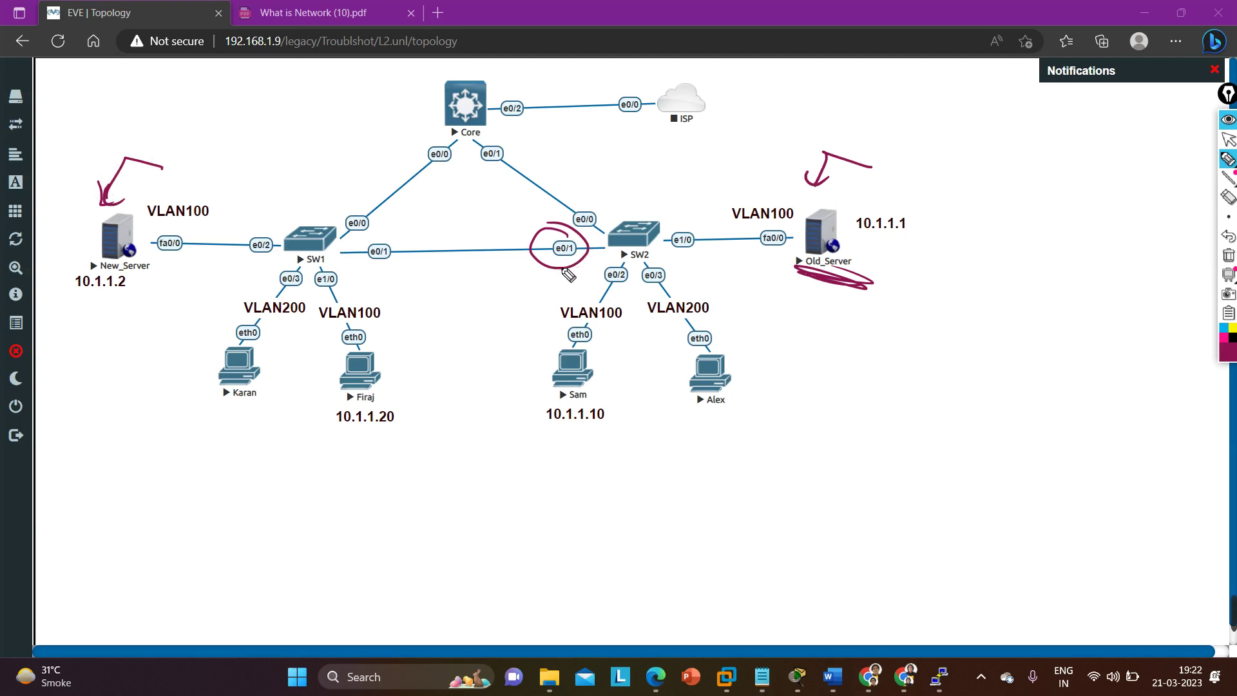
mouse_move(536, 297)
mouse_down()
mouse_move(551, 276)
mouse_move(570, 295)
mouse_up()
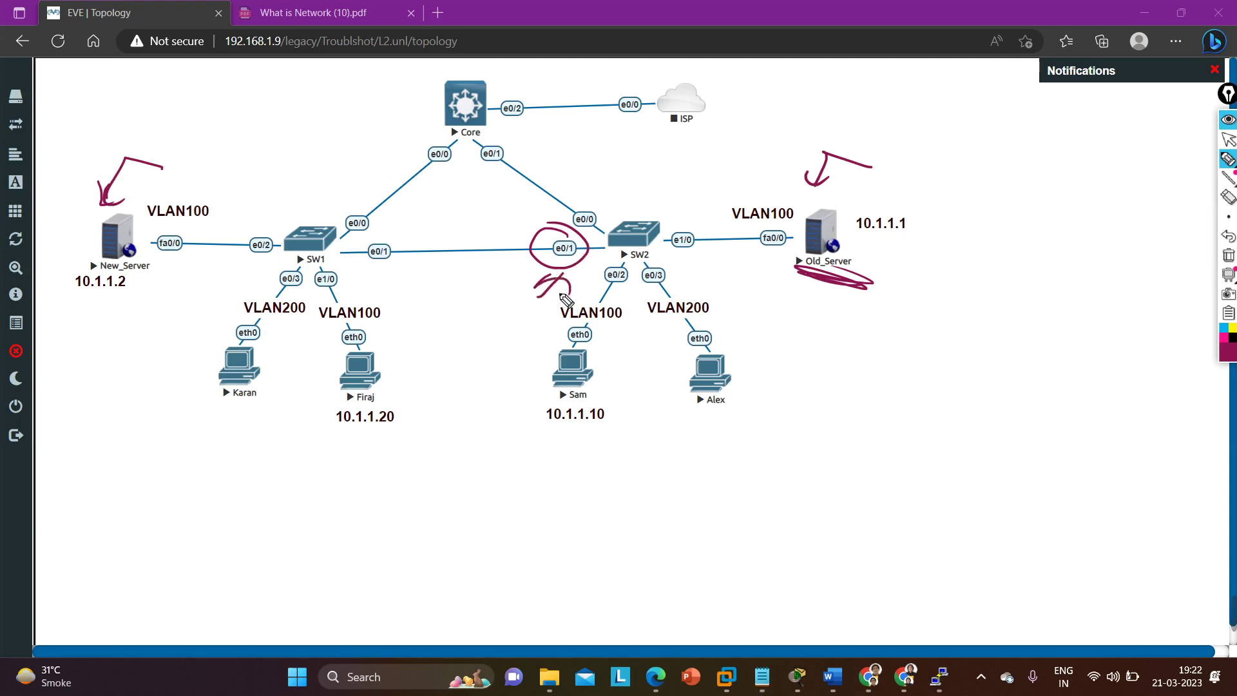
click(1229, 255)
click(1229, 137)
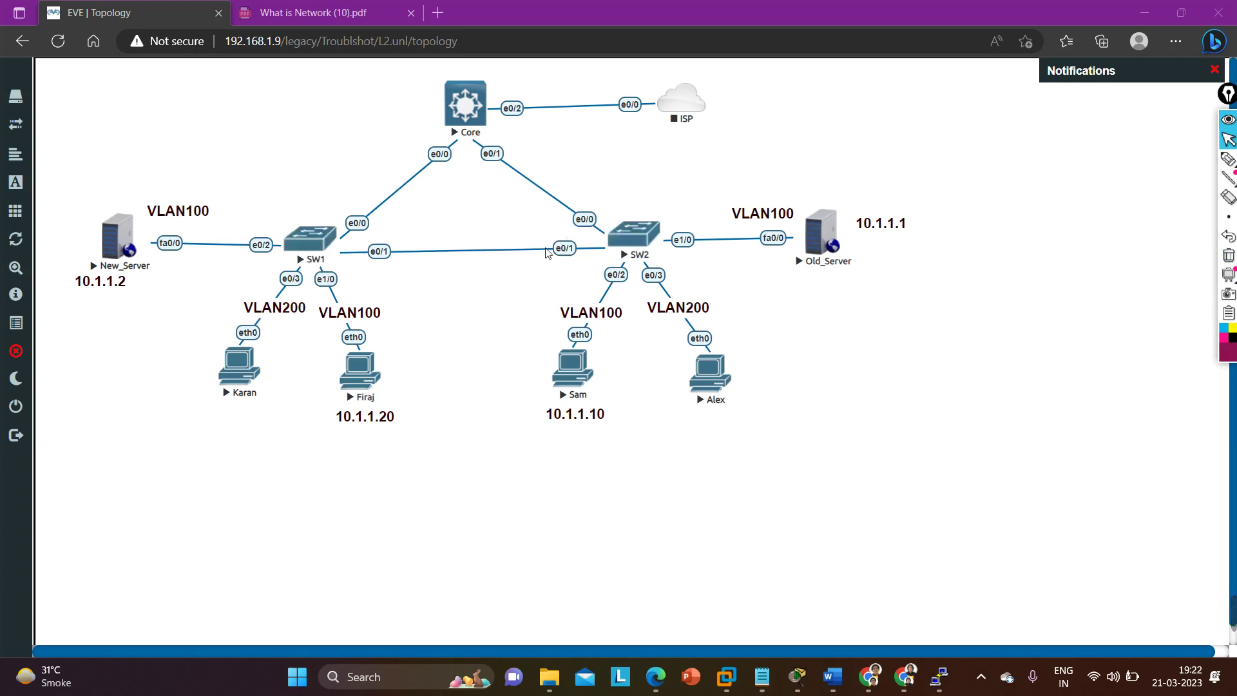
mouse_move(939, 677)
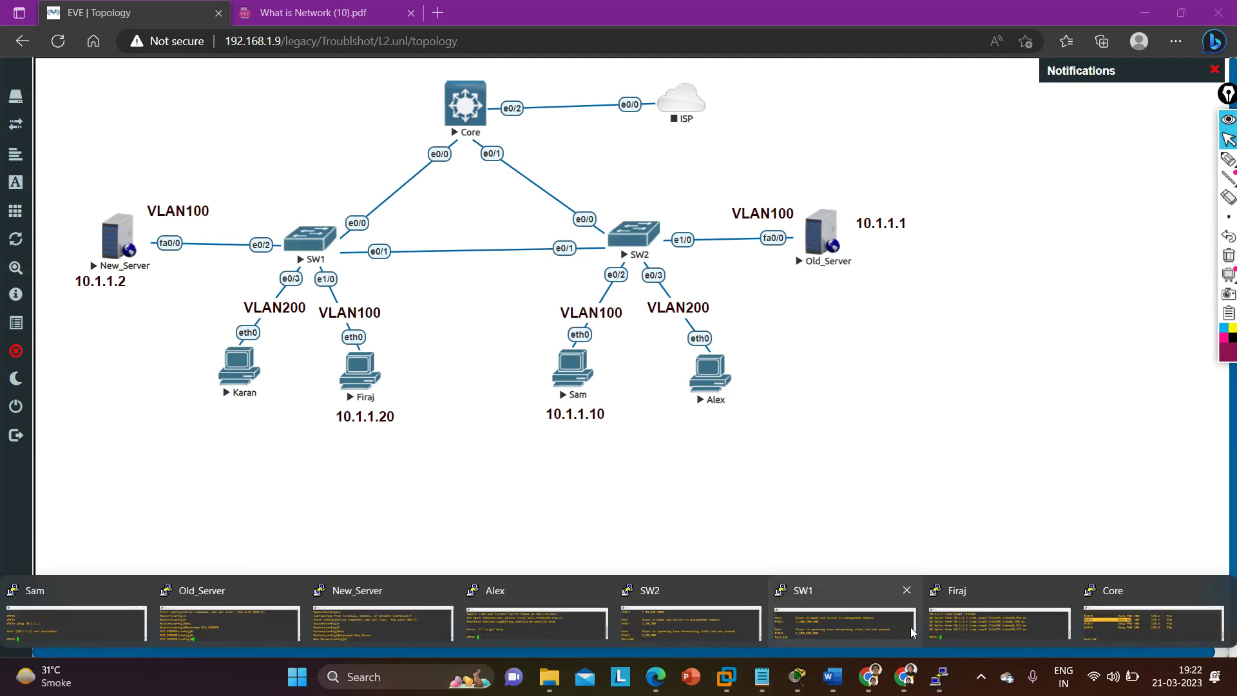
On the SW2 console, enter configuration mode for interface e0/1, correcting the mistyped f0/1
click(714, 631)
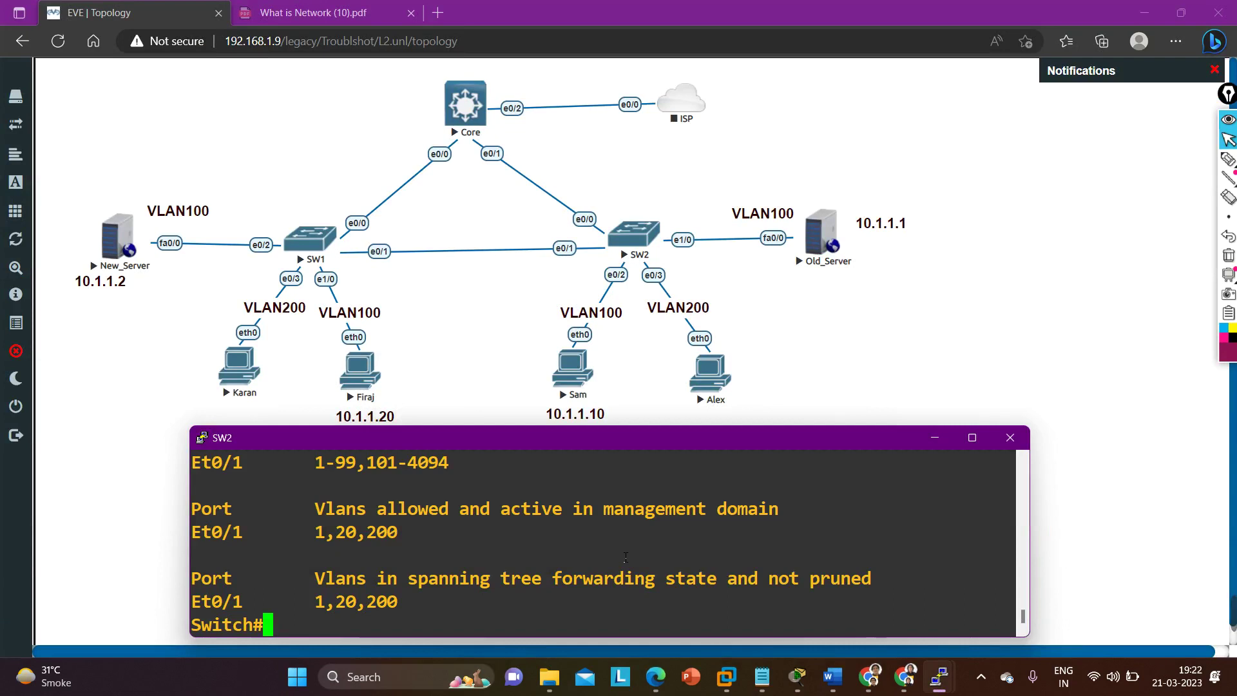
key(Return)
text(conf)
key(Tab)
key(Return)
key(Return)
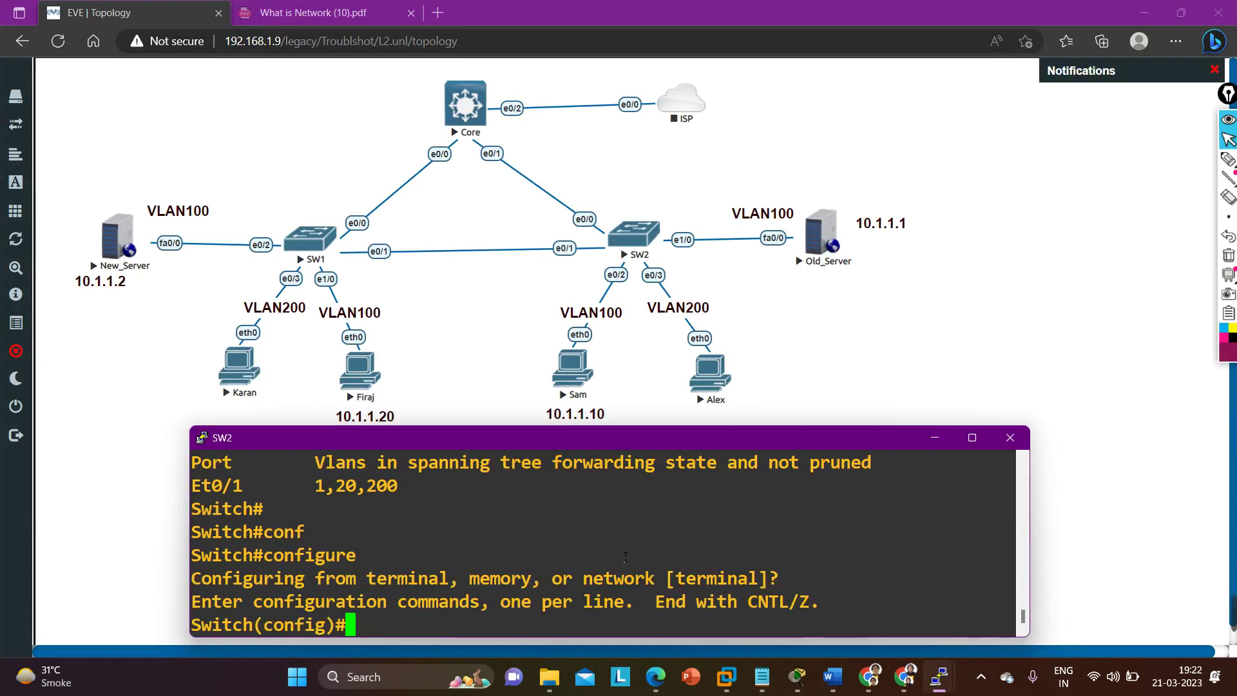
key(Return)
key(Return)
text(int f0/1)
key(Return)
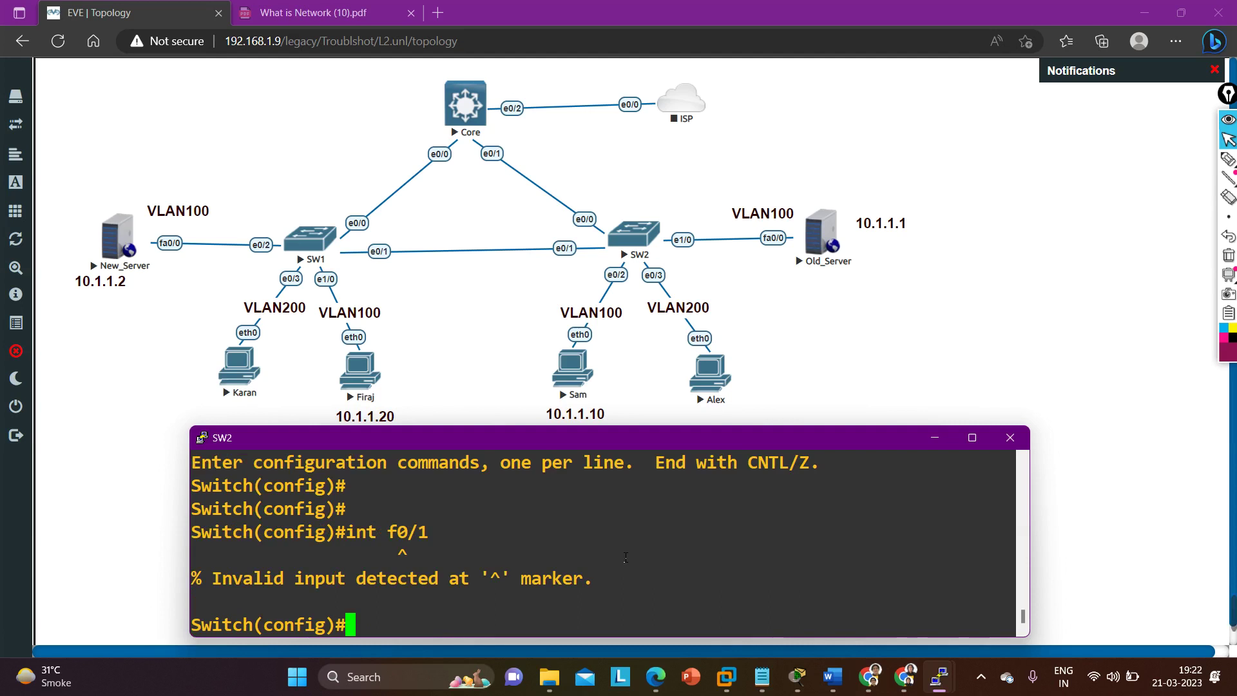
key(Up)
key(Left)
key(Left)
key(Left)
key(BackSpace)
text(e)
key(Return)
key(Return)
key(Return)
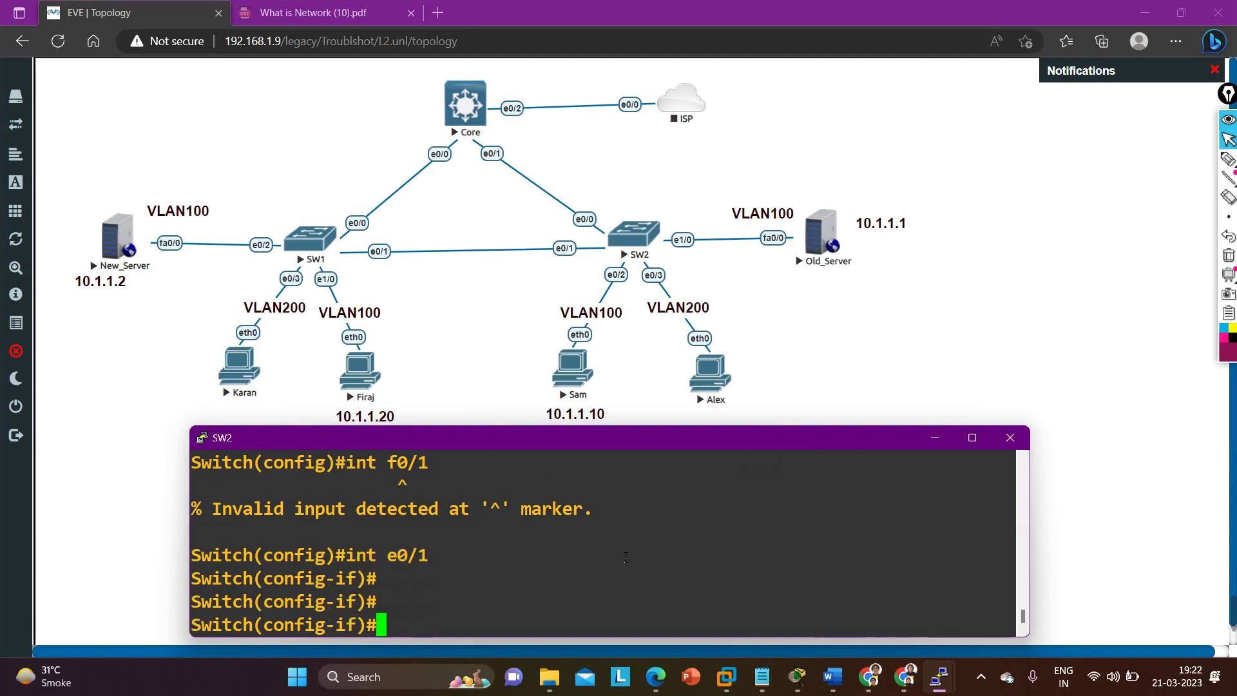
Set the e0/1 trunk to allow only VLAN 100
text(sw)
key(Tab)
text(tr)
key(Tab)
text(al)
key(Tab)
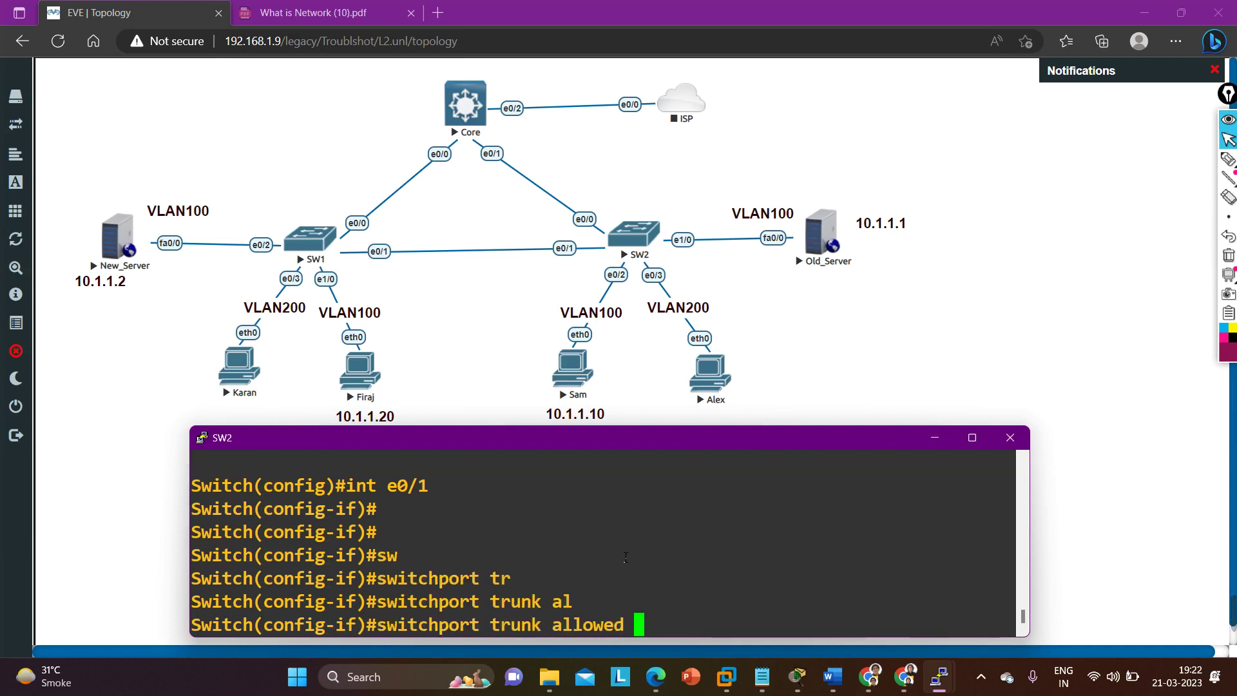
text(vl)
key(Tab)
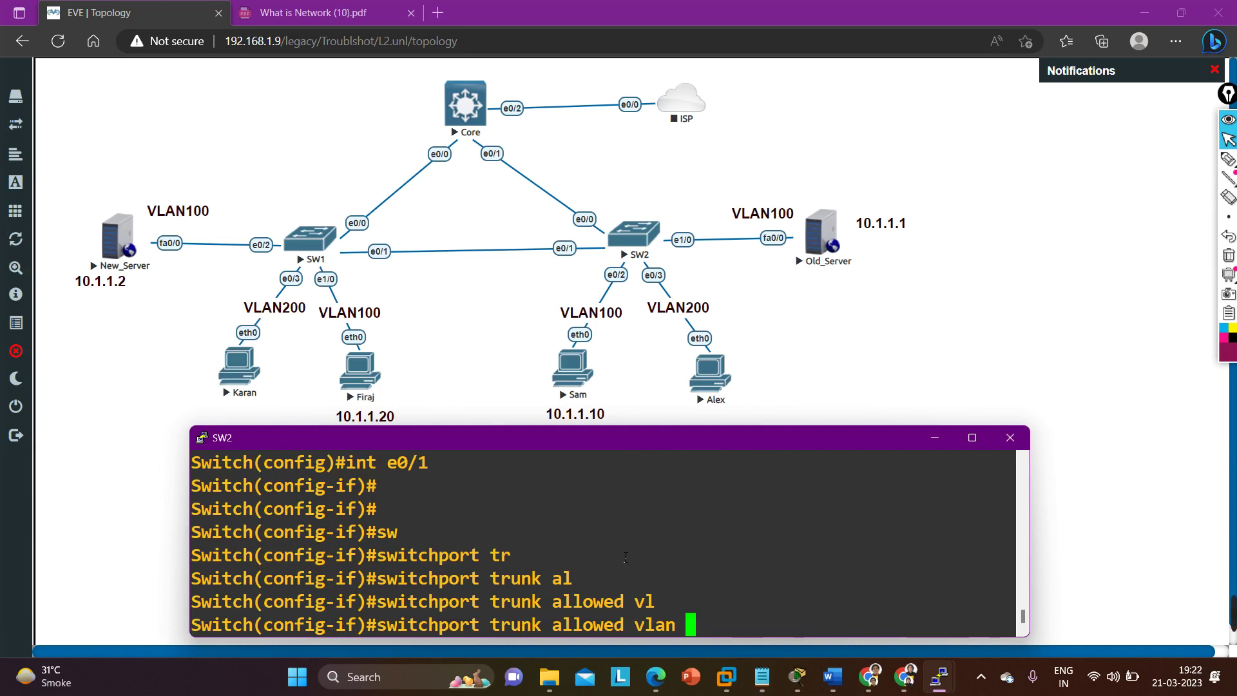
text(100 )
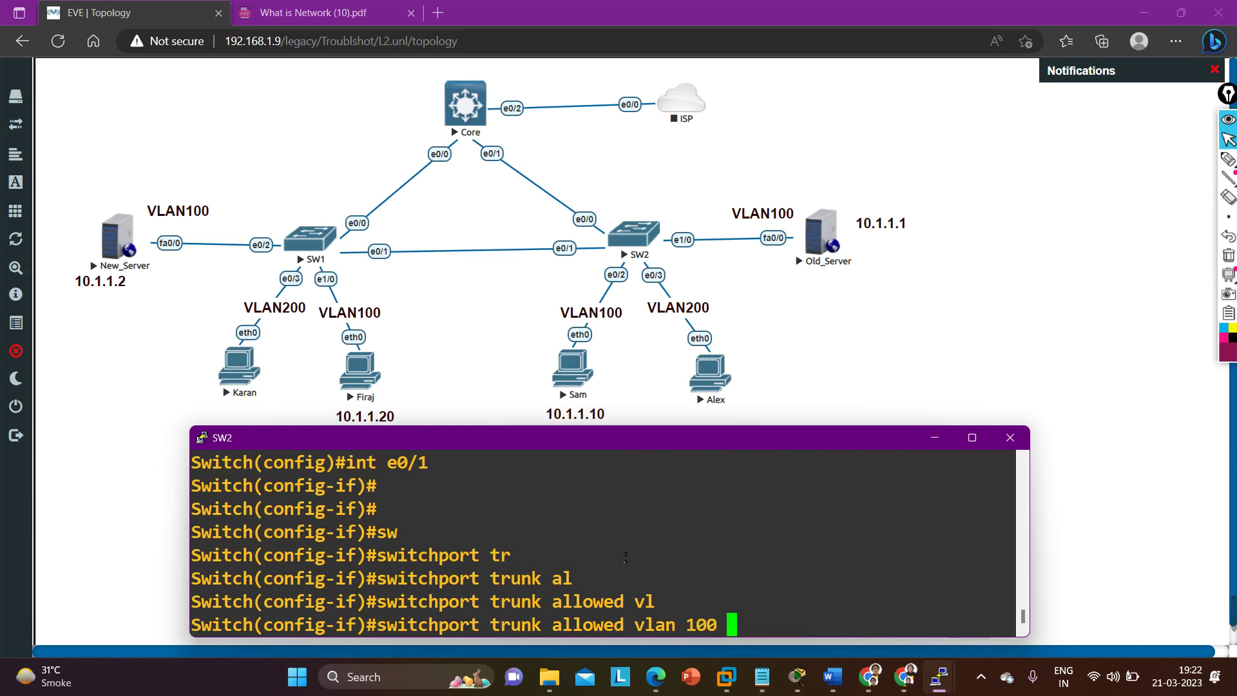
text(?)
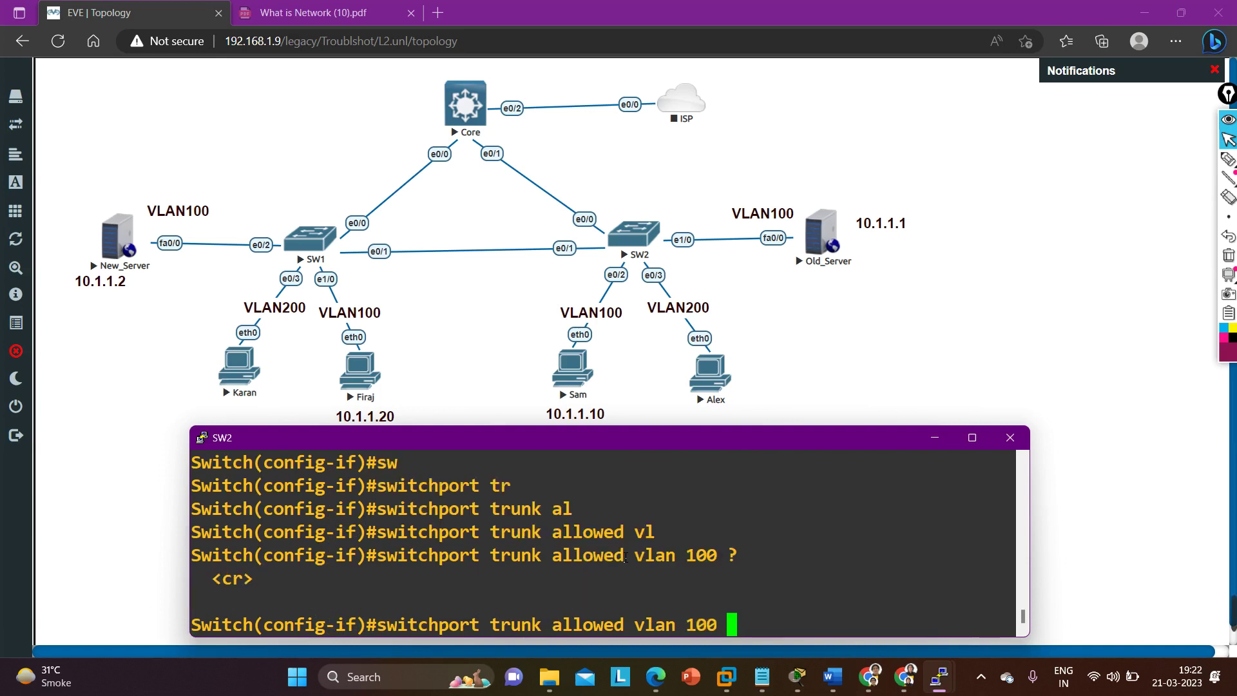
key(Return)
Check with show int trunk that Et0/1 allows VLAN 100, with the console maximized
key(Return)
key(Return)
key(Return)
key(Return)
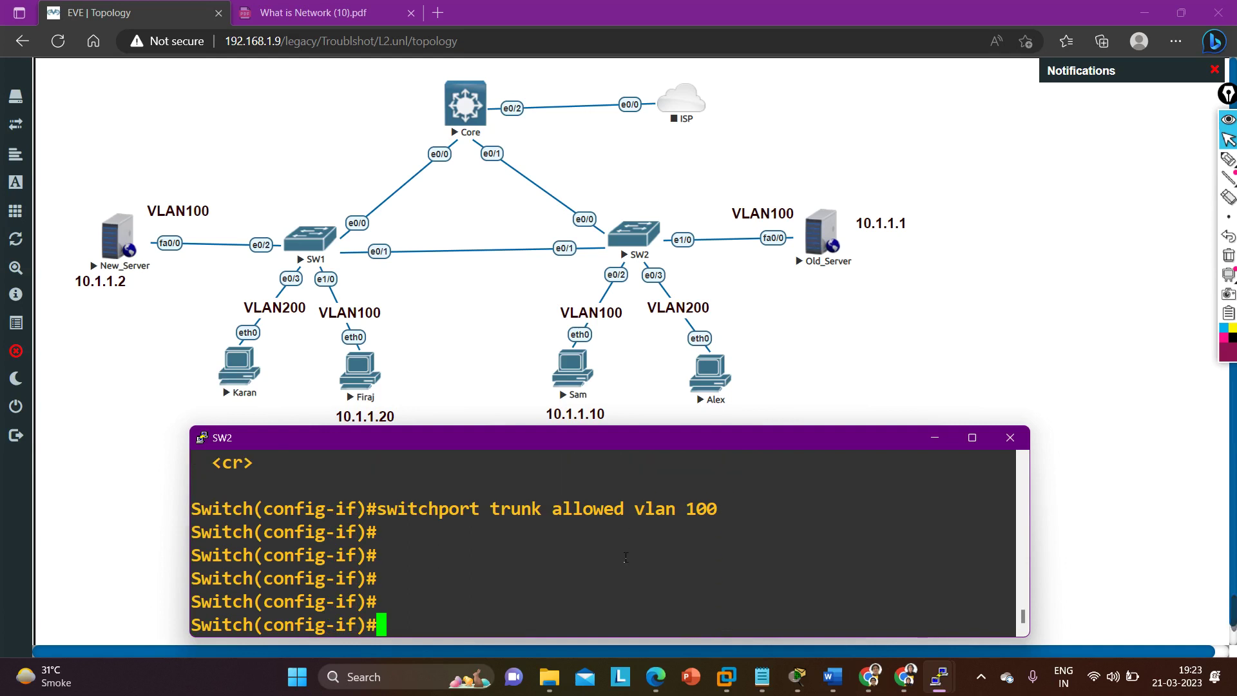
key(ctrl+z)
key(Return)
key(Return)
text(show int trunk)
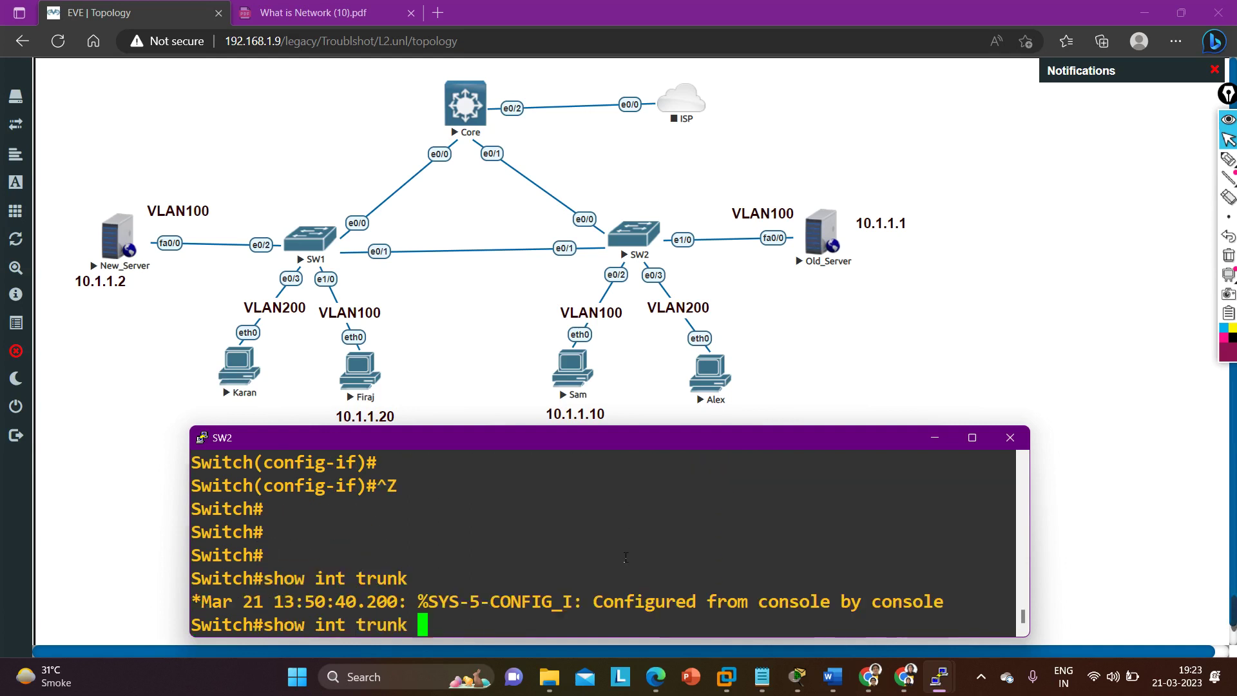
key(Return)
click(974, 439)
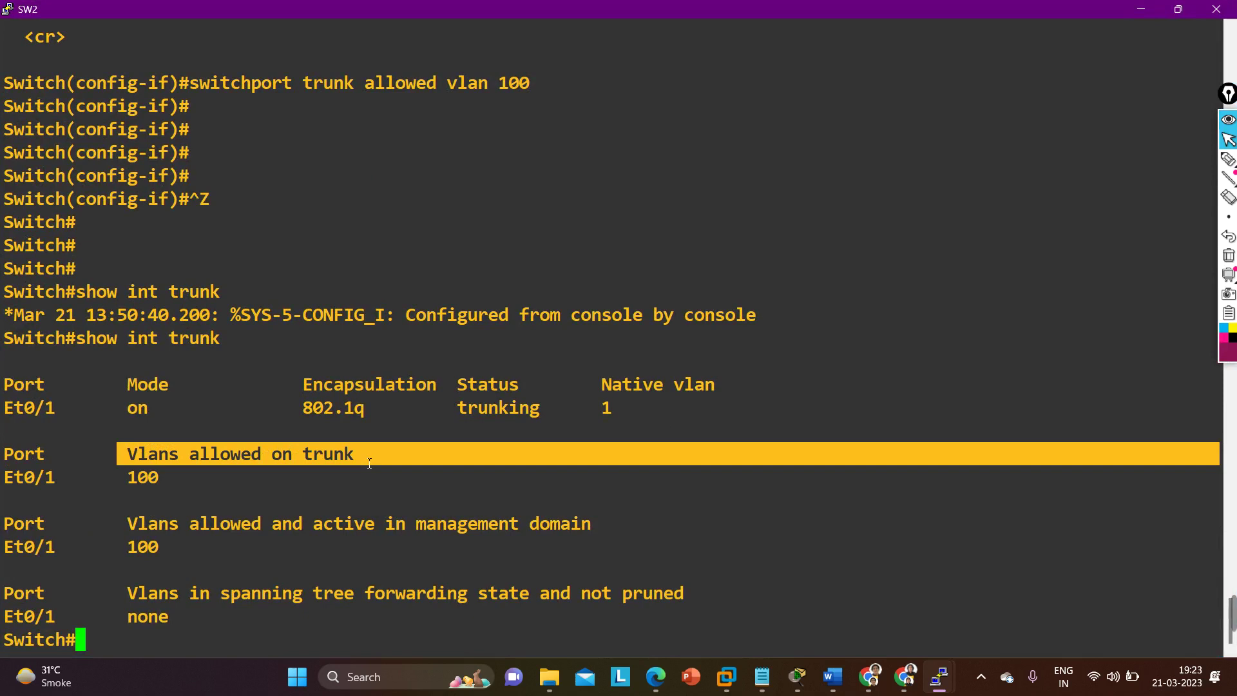
Enter configuration mode for SW2 interface e0/1 again
key(Return)
text(conf)
key(Tab)
key(Return)
key(Return)
key(Return)
key(Return)
text(int e0/1)
key(Return)
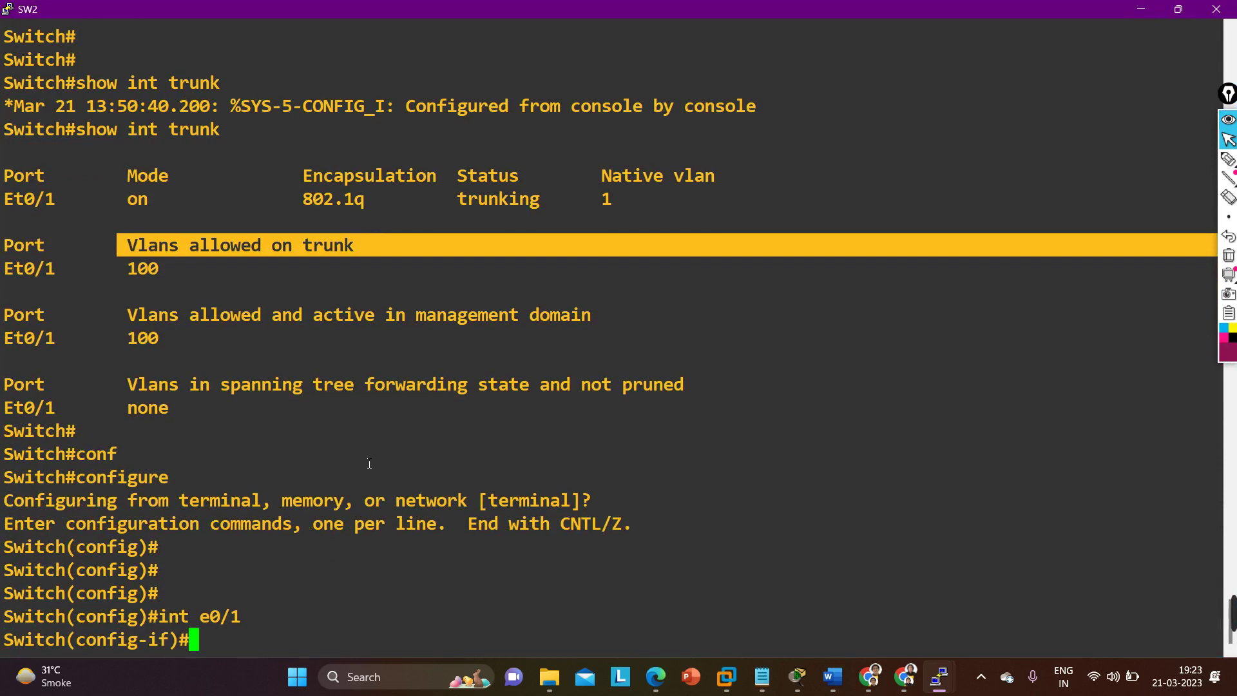
Try allowing VLANs 1-4096 on the trunk; it is rejected because the valid range is 1-4094
text(sw)
key(Tab)
text(t)
key(Tab)
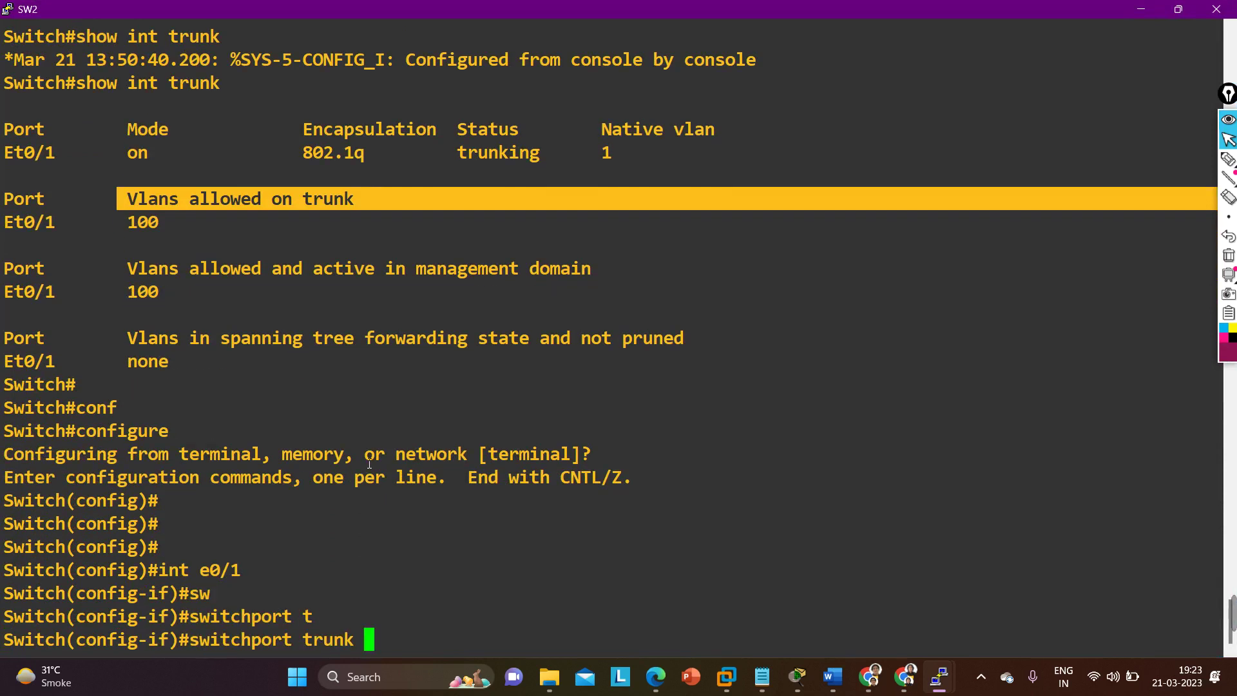
text(al)
key(Tab)
text(vl)
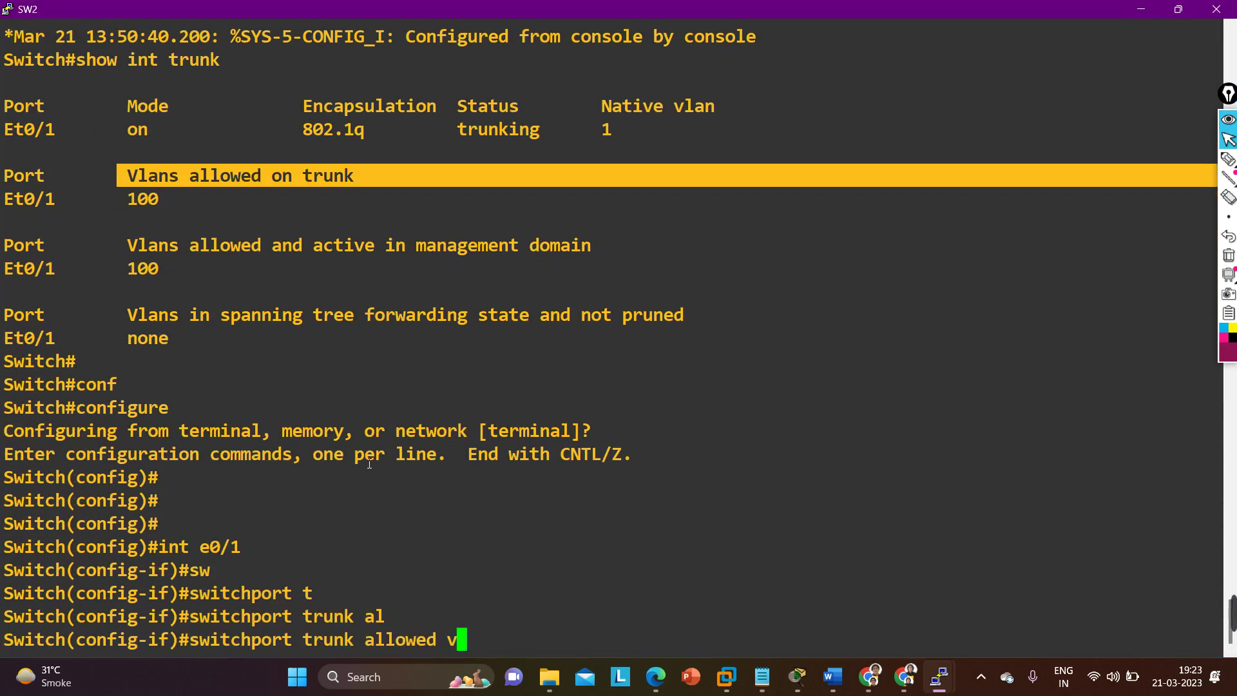
key(Tab)
text(1)
key(BackSpace)
text(-?)
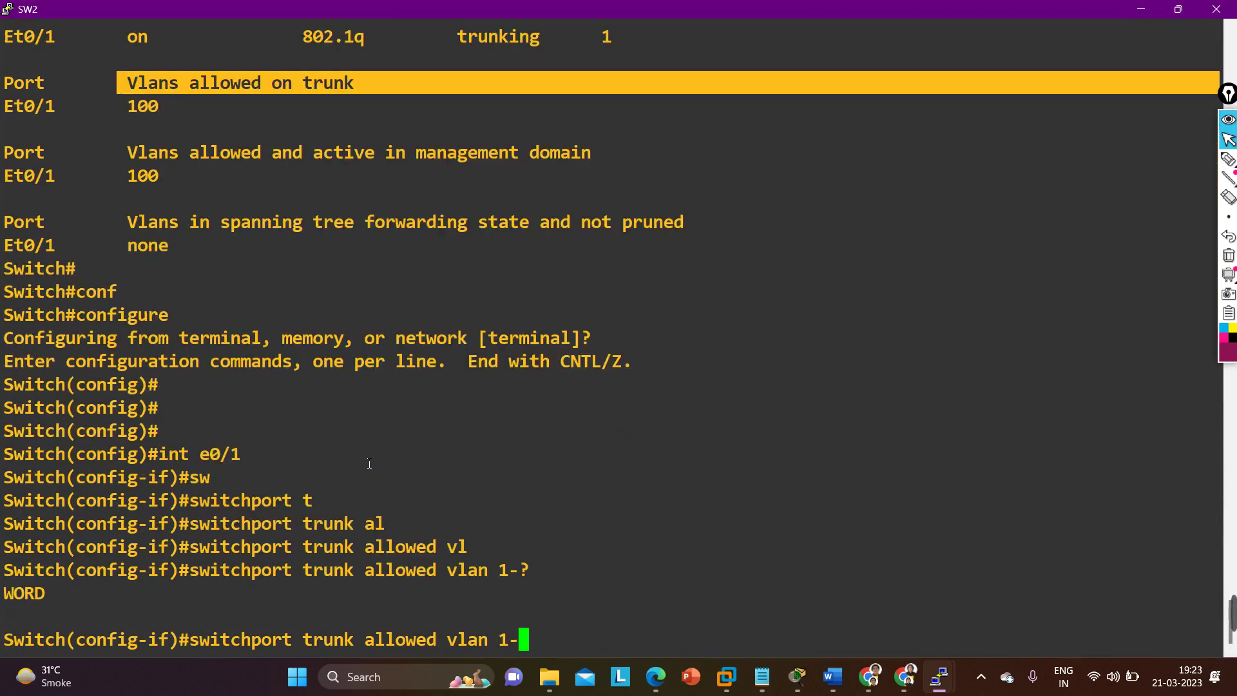
text(4096)
key(Return)
key(Return)
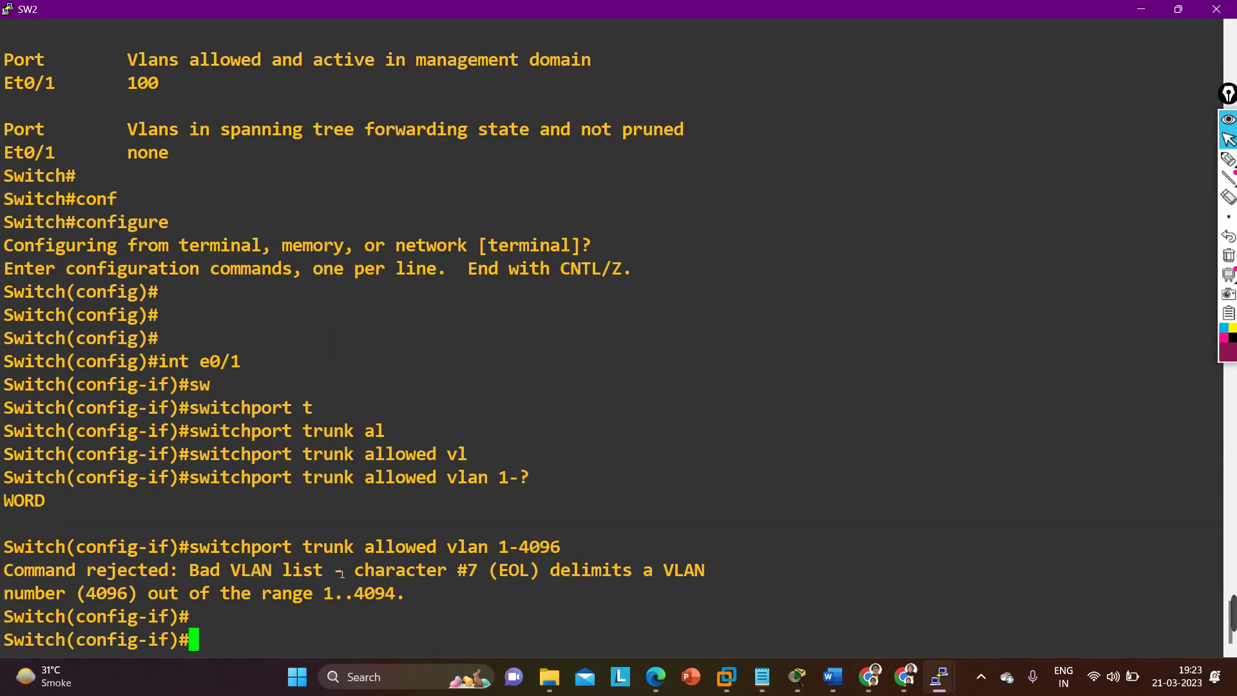
drag(179, 579, 414, 585)
drag(24, 595, 384, 600)
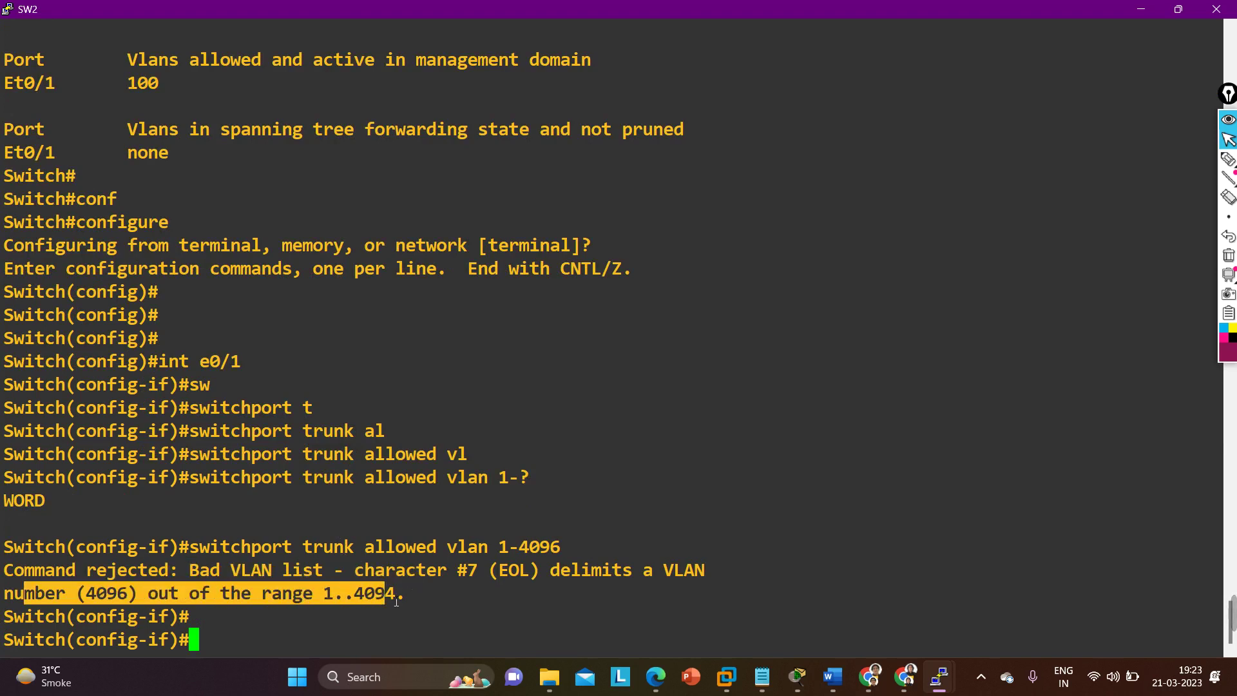
Correct the trunk's allowed VLAN range to 1-4094
key(Up)
key(BackSpace)
text(4)
key(Return)
key(Return)
key(Return)
key(Return)
key(Return)
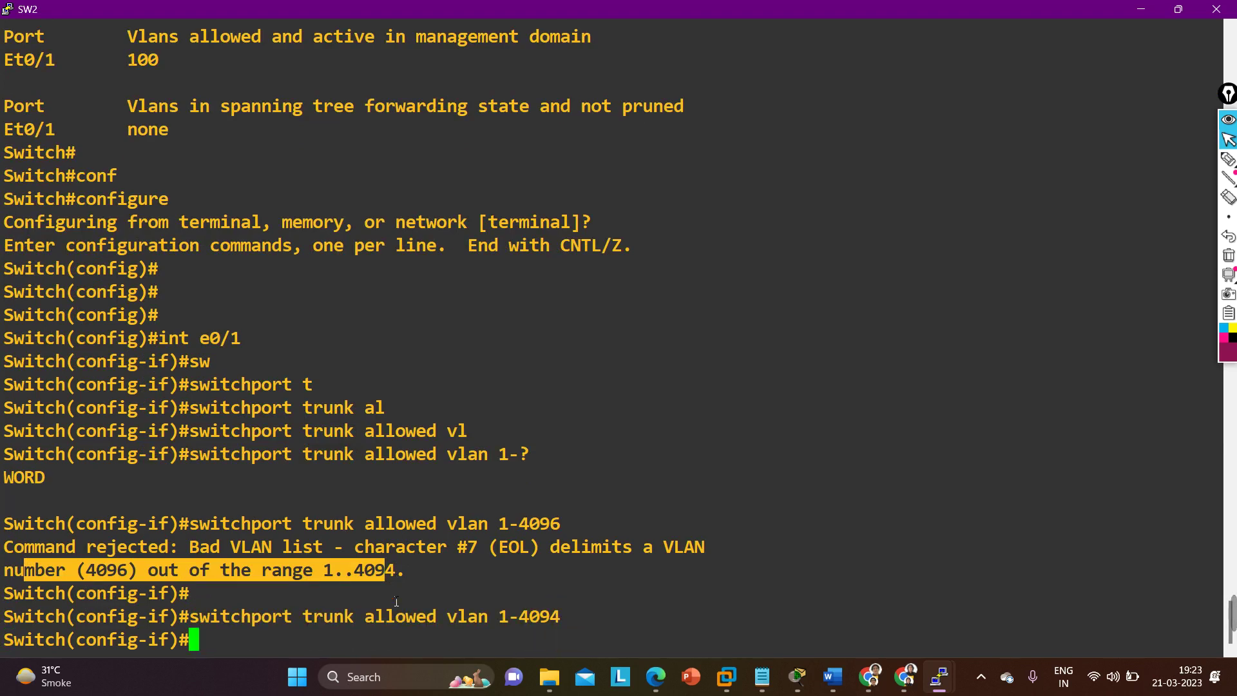
Verify with show int trunk that Et0/1 allows VLANs 1-4094, then return to the topology
key(ctrl+z)
key(Return)
key(Return)
key(Return)
key(Return)
text(configure)
key(BackSpace)
key(BackSpace)
key(BackSpace)
key(BackSpace)
key(BackSpace)
key(BackSpace)
key(BackSpace)
key(BackSpace)
key(BackSpace)
key(BackSpace)
text(show int trunk)
key(Return)
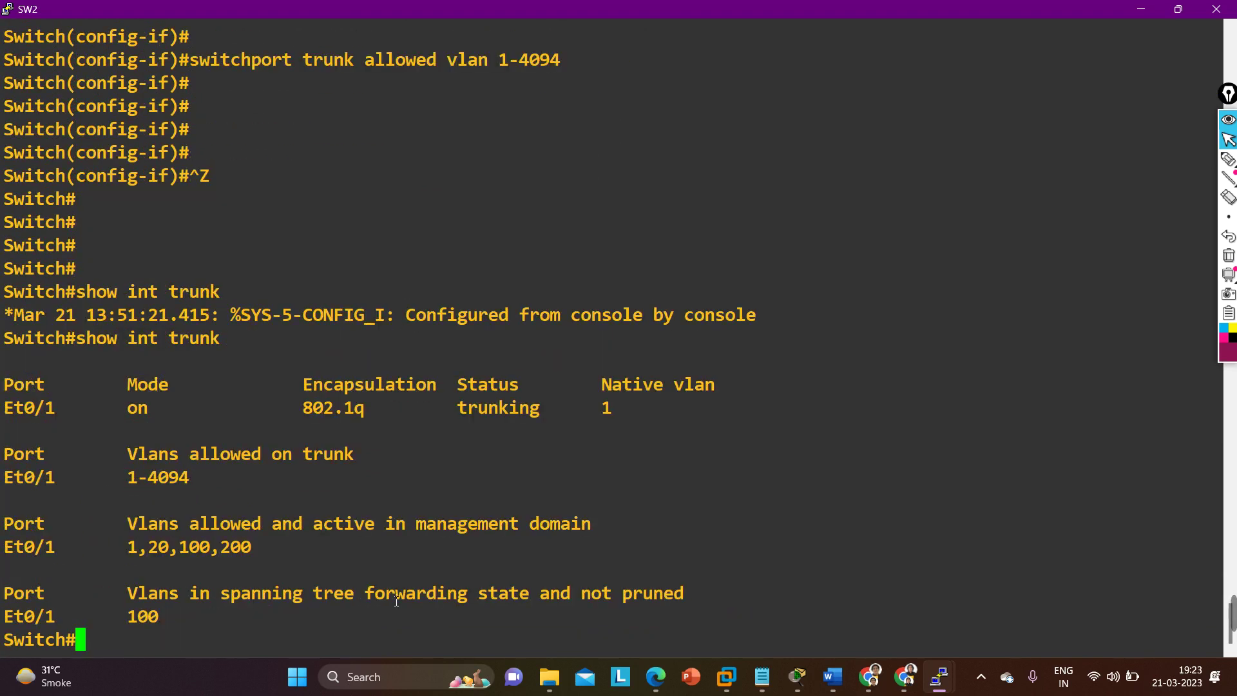
drag(122, 485, 206, 485)
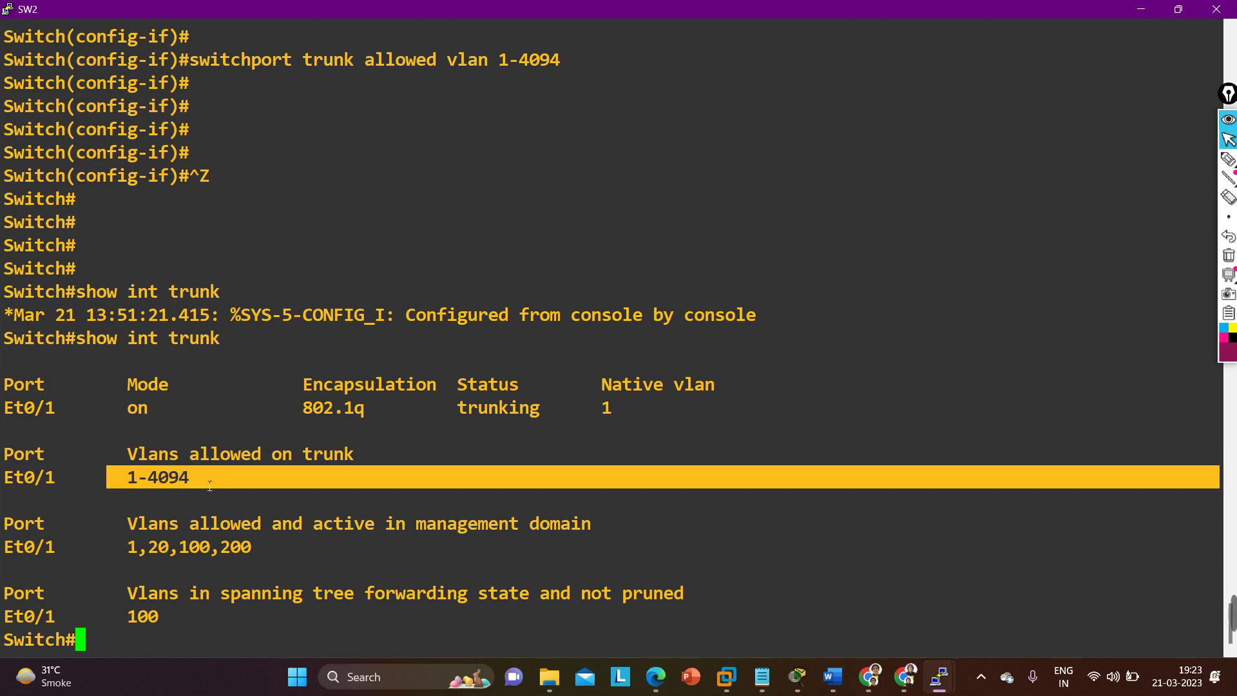
click(209, 485)
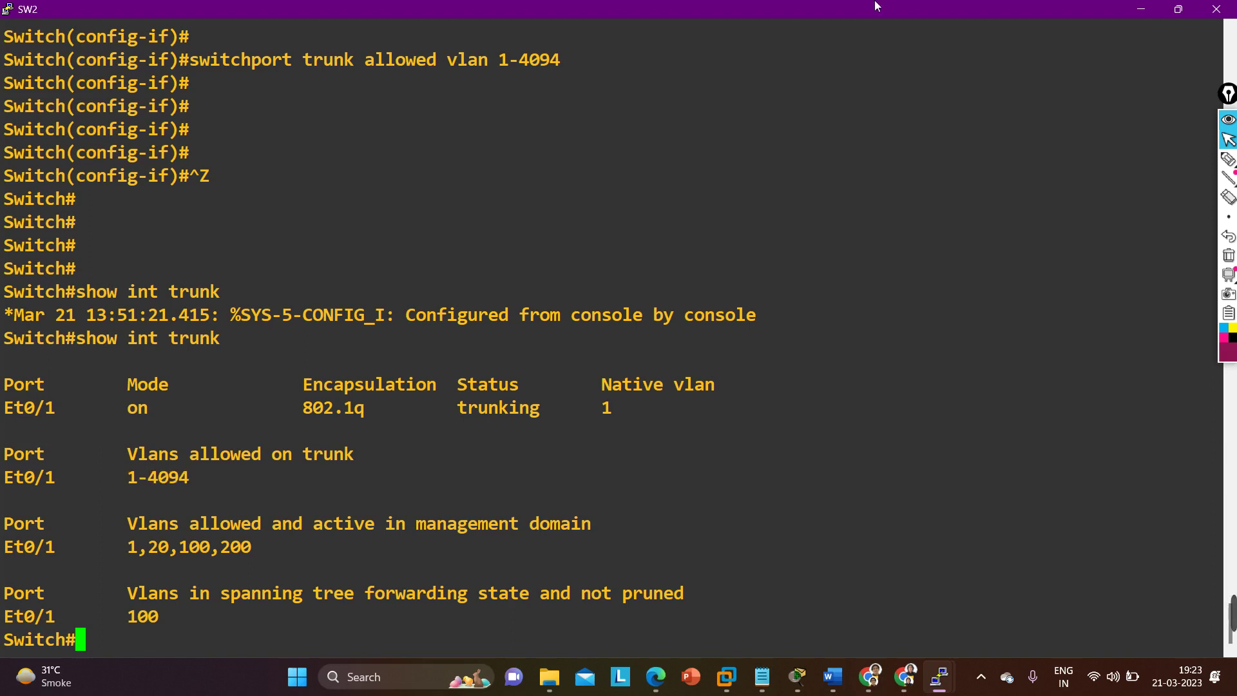
click(1178, 9)
click(964, 221)
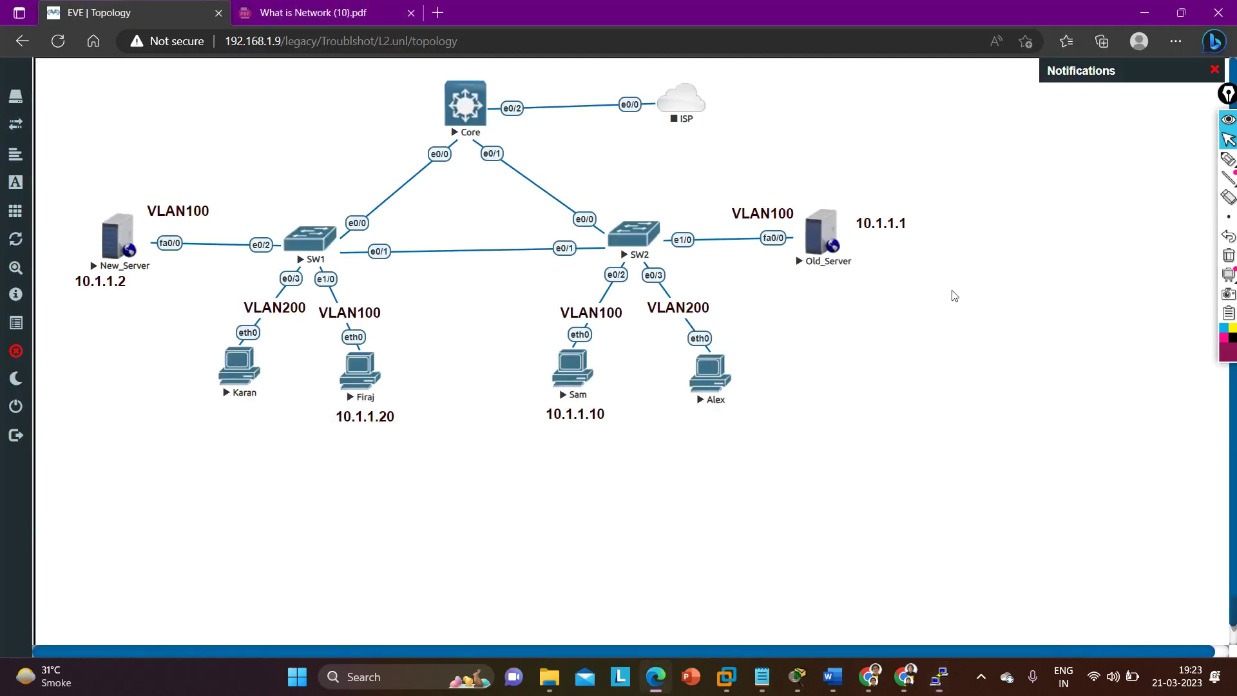
On Sam's console (10.1.1.10), rerun ping 10.1.1.2 to get replies from New_Server
mouse_move(938, 688)
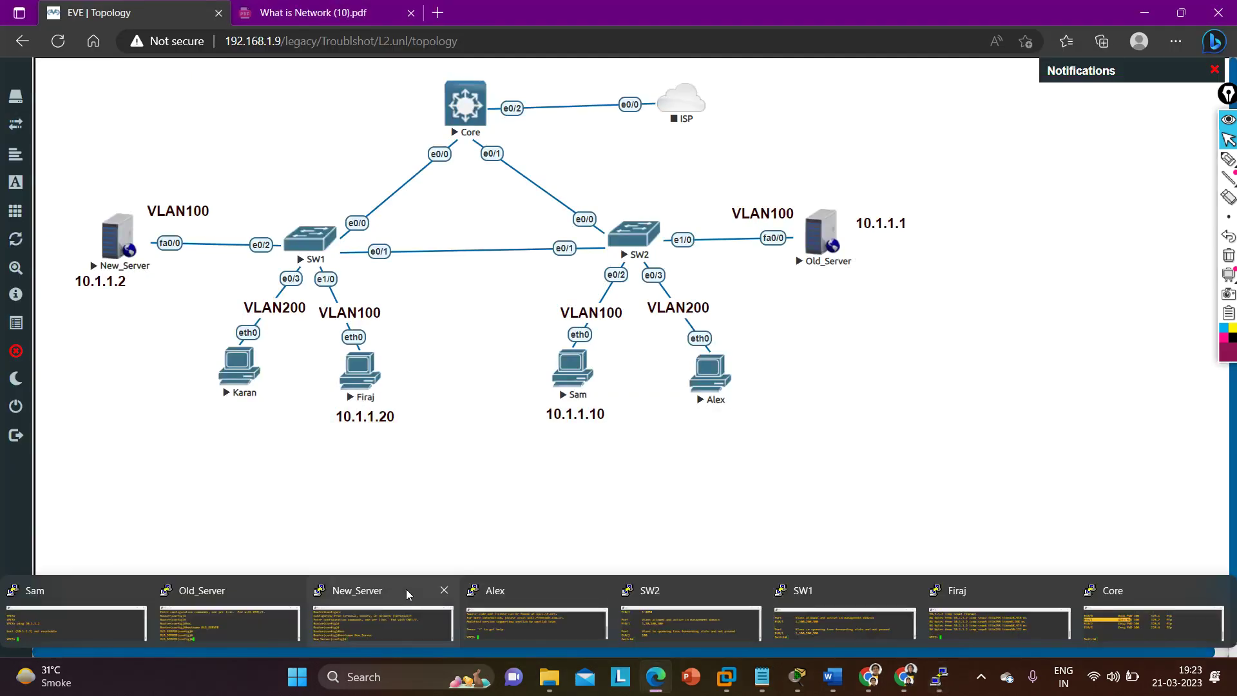
click(102, 616)
key(Up)
key(Return)
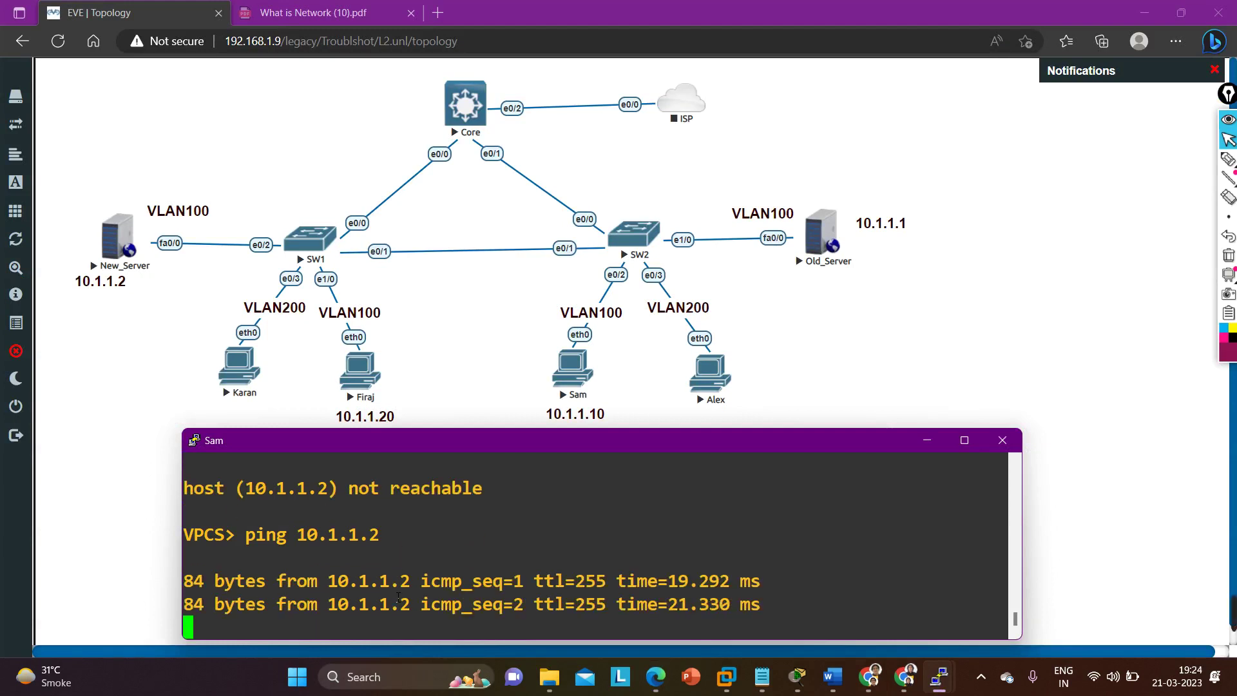